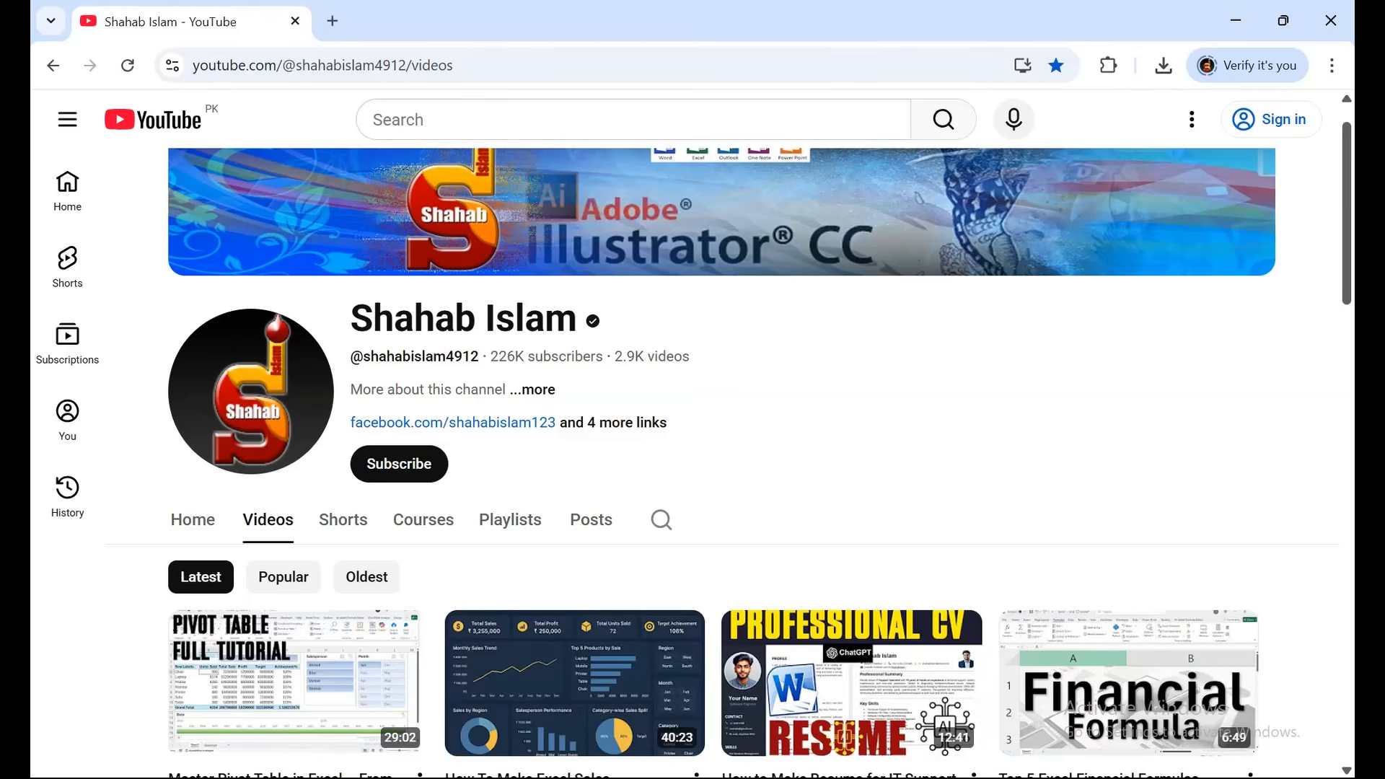
Switch from the letterhead example to the blank Document2 using the taskbar.
{"action": "mouse_move", "coordinate": [966, 778]}
{"action": "left_click", "coordinate": [858, 693]}
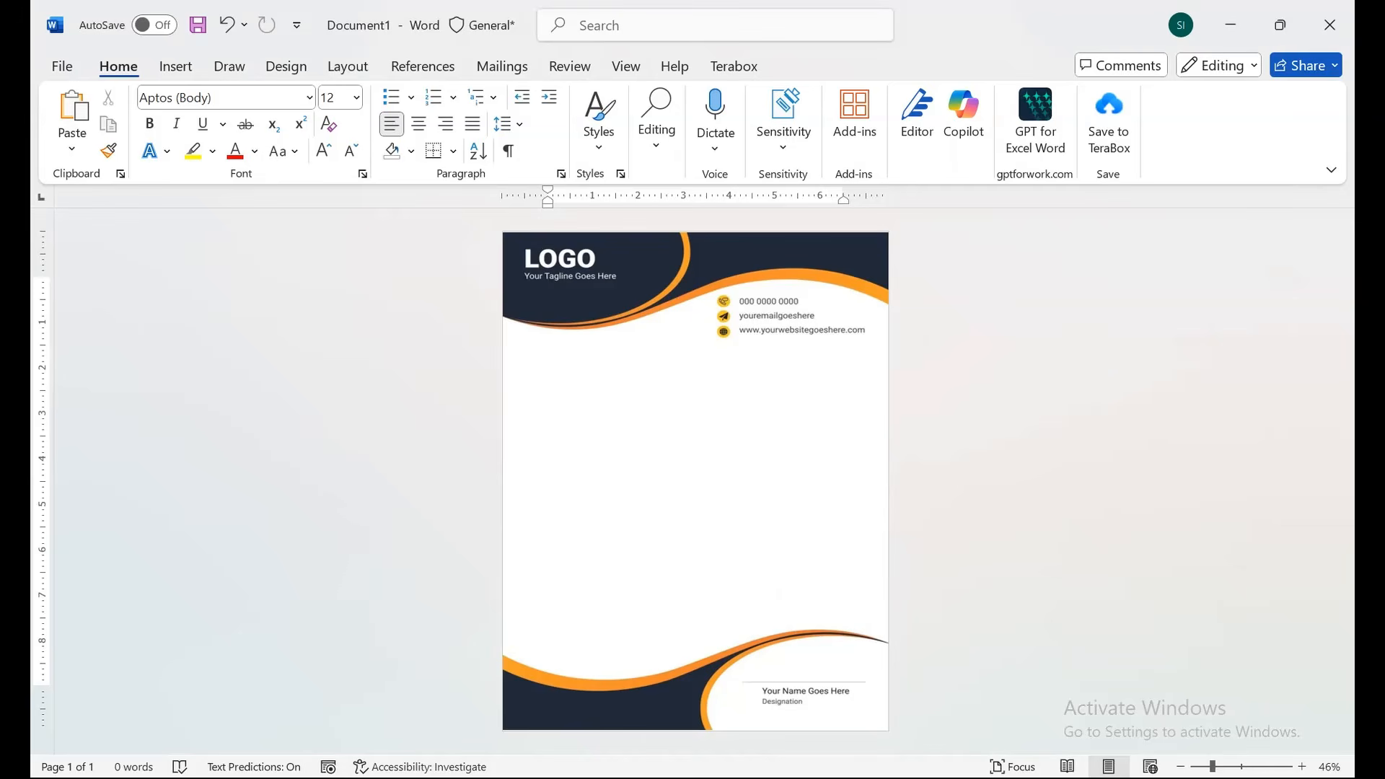
{"action": "mouse_move", "coordinate": [966, 778]}
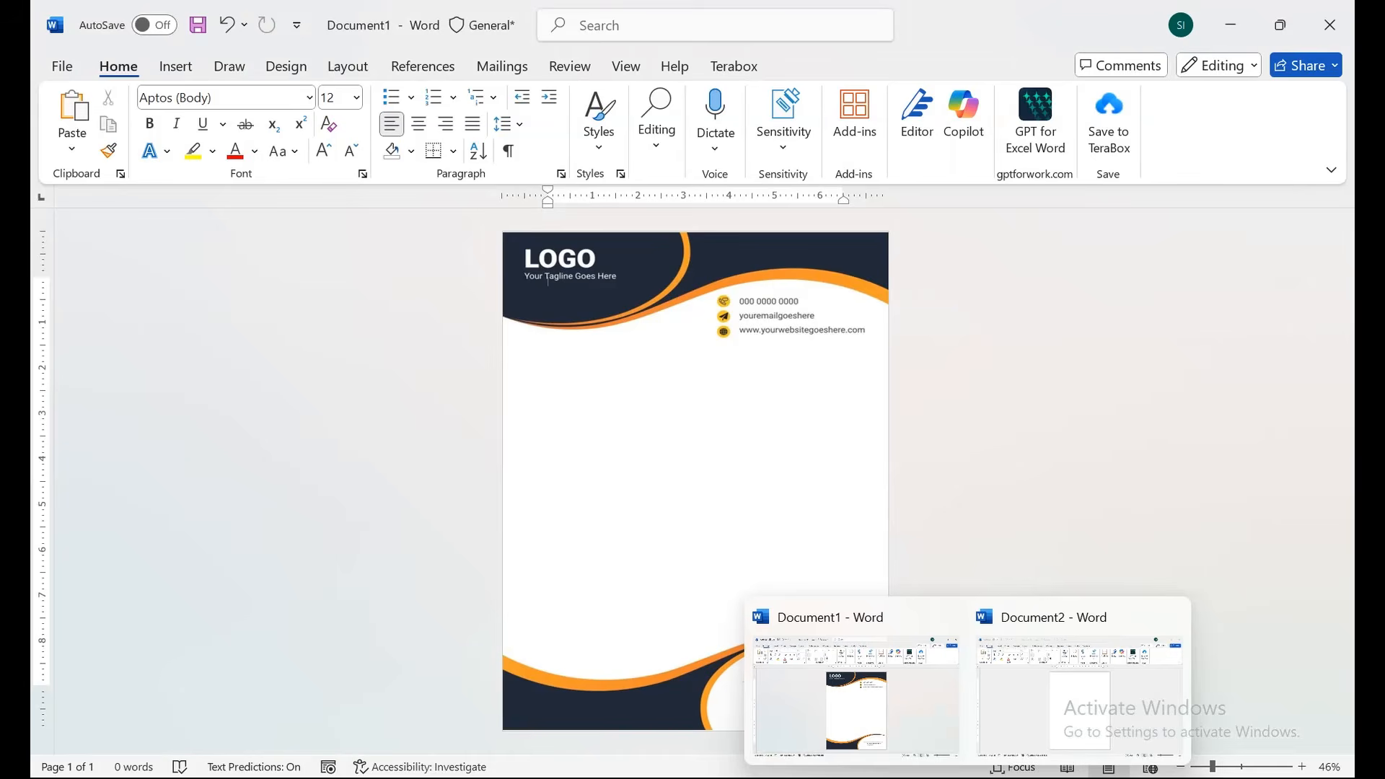
{"action": "left_click", "coordinate": [1078, 693]}
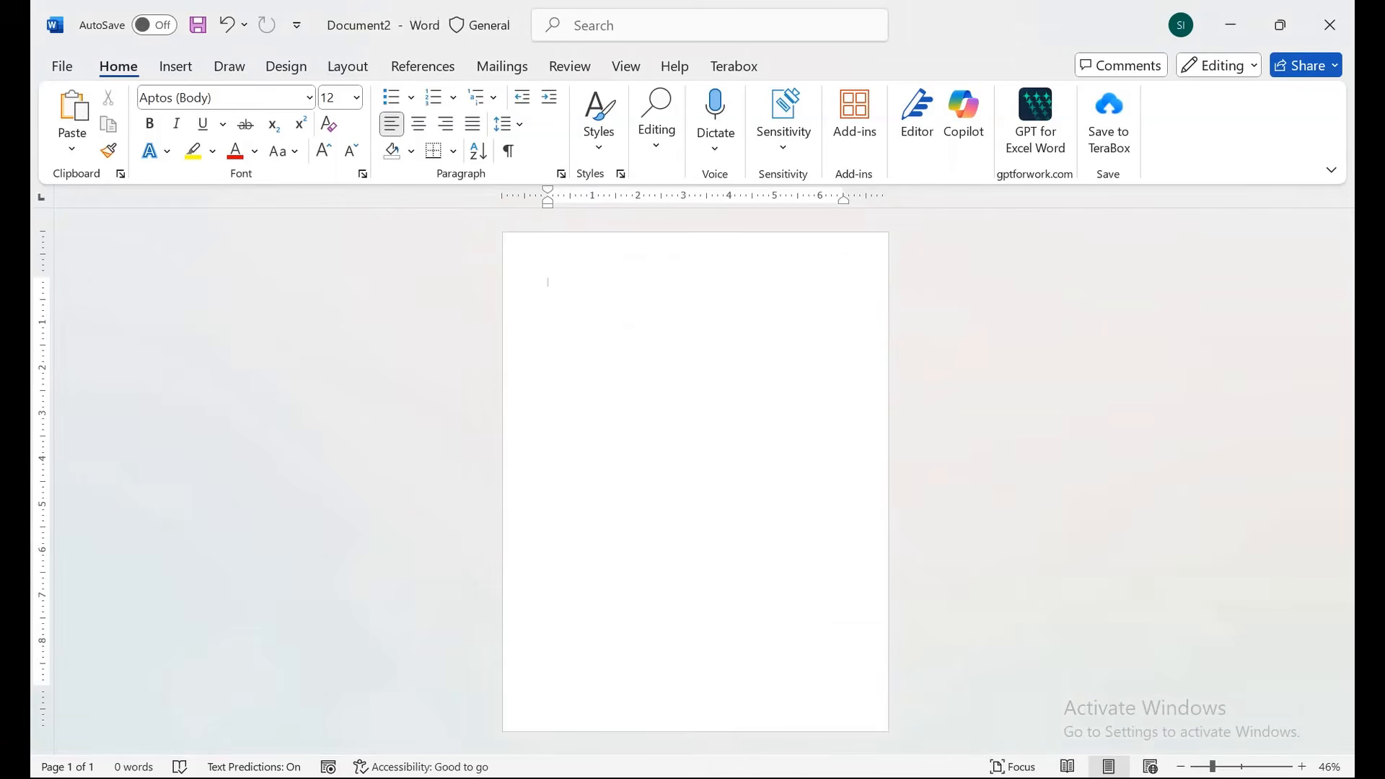
Choose the Oval from the Insert Shapes gallery.
{"action": "left_click", "coordinate": [175, 66]}
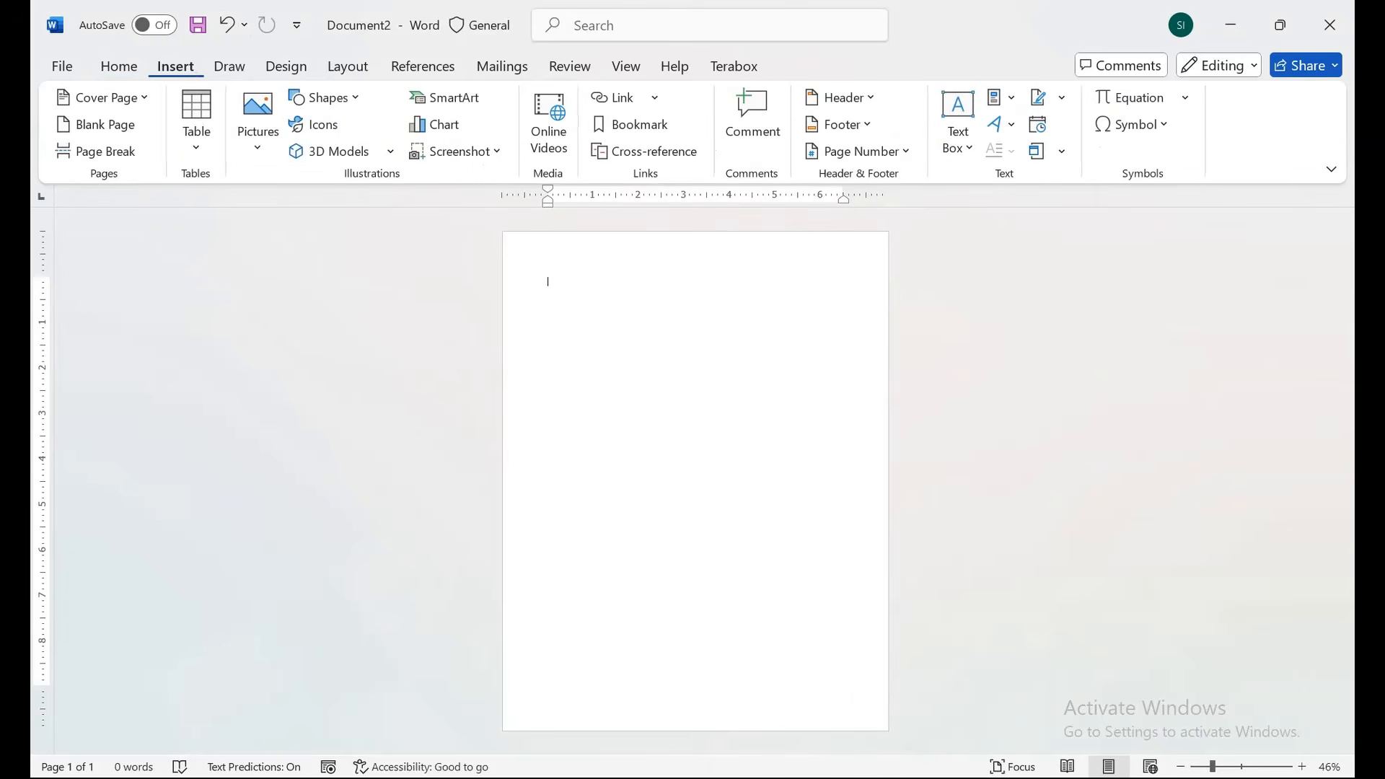
{"action": "left_click", "coordinate": [324, 98]}
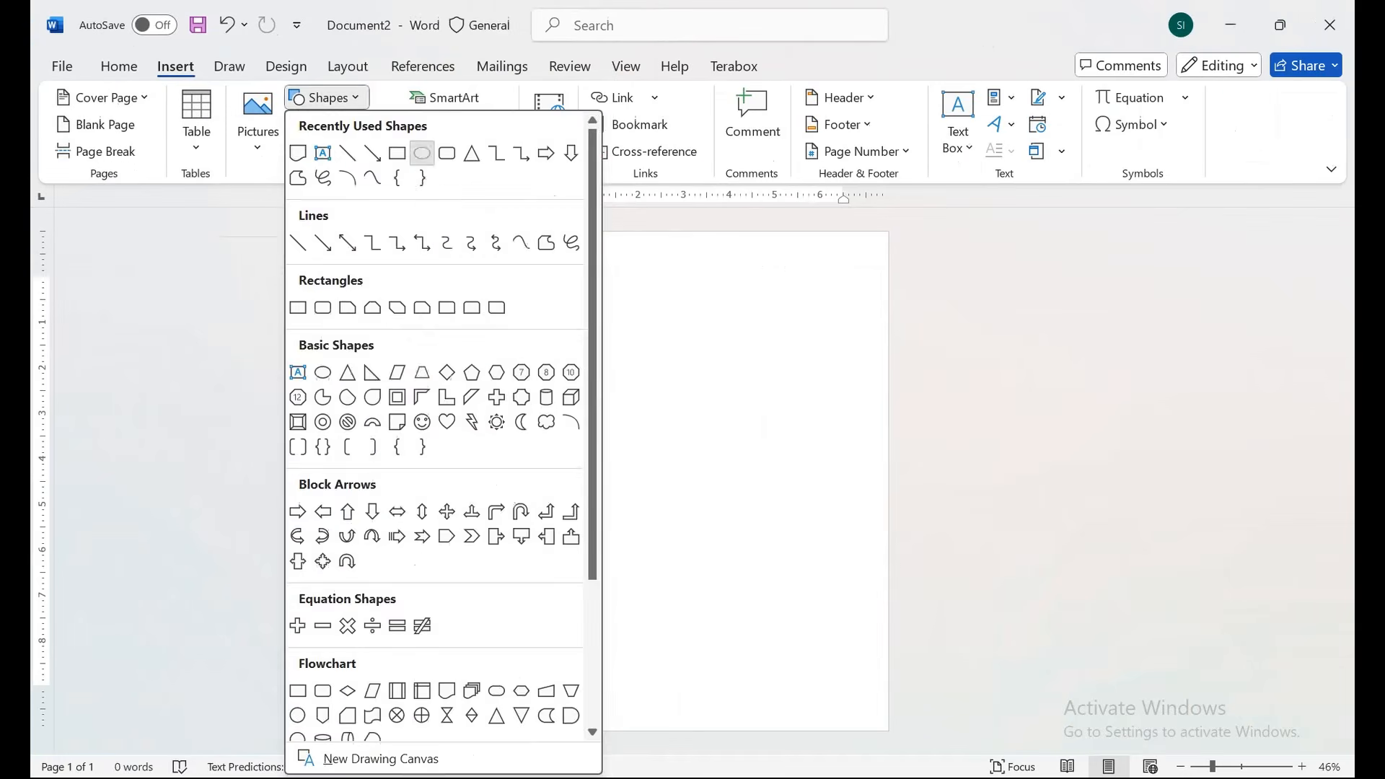
{"action": "left_click", "coordinate": [693, 306]}
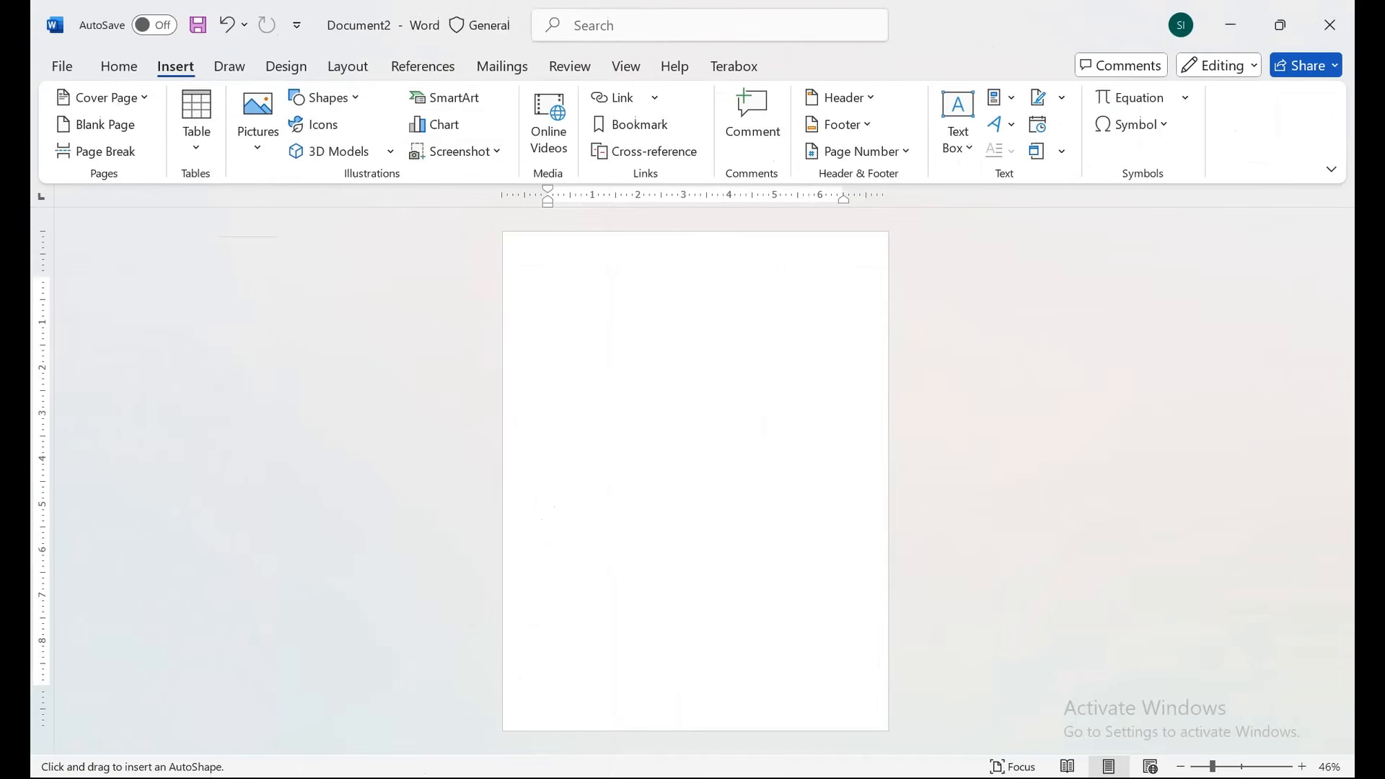
Draw an oval at the page's top-left corner, fill it dark navy with no outline.
{"action": "left_click_drag", "start_coordinate": [504, 231], "coordinate": [727, 402]}
{"action": "left_click_drag", "start_coordinate": [635, 335], "coordinate": [598, 278]}
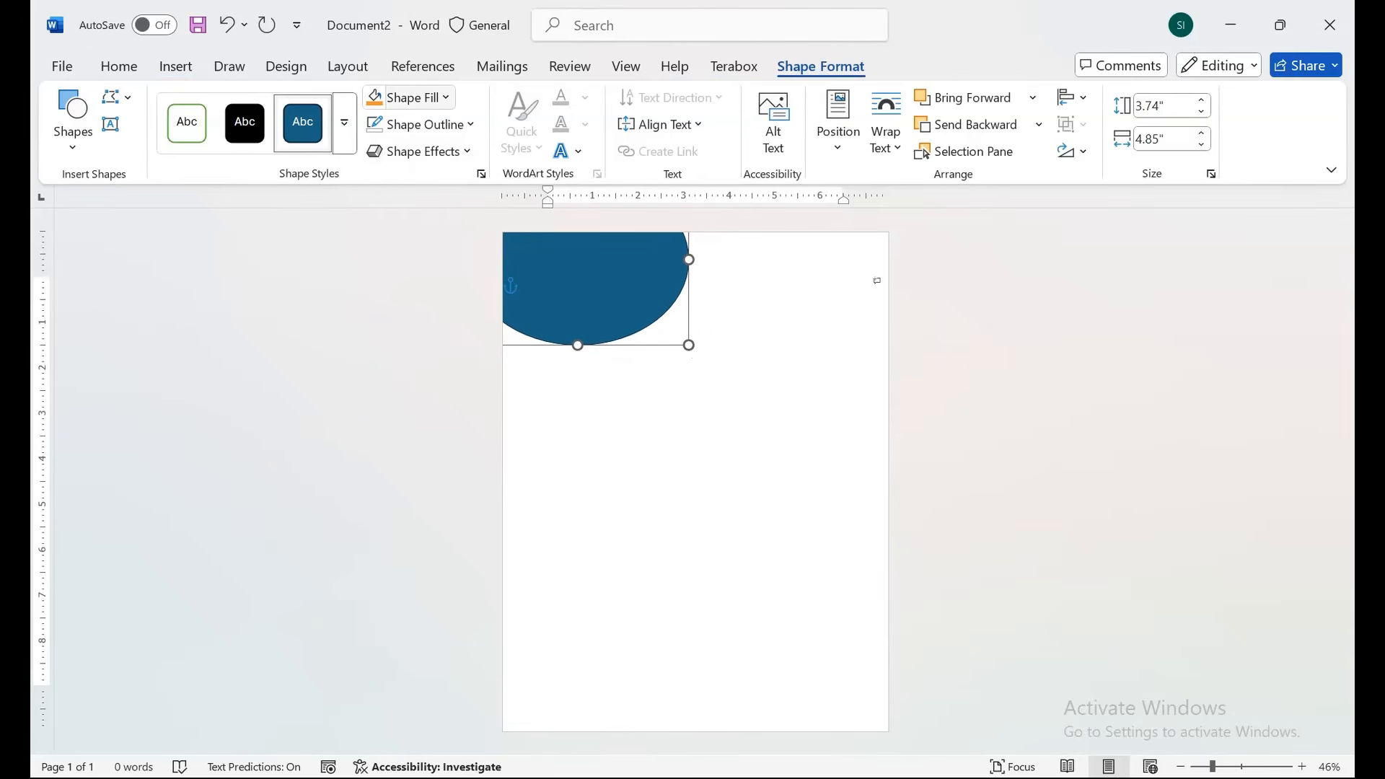
{"action": "left_click", "coordinate": [409, 97]}
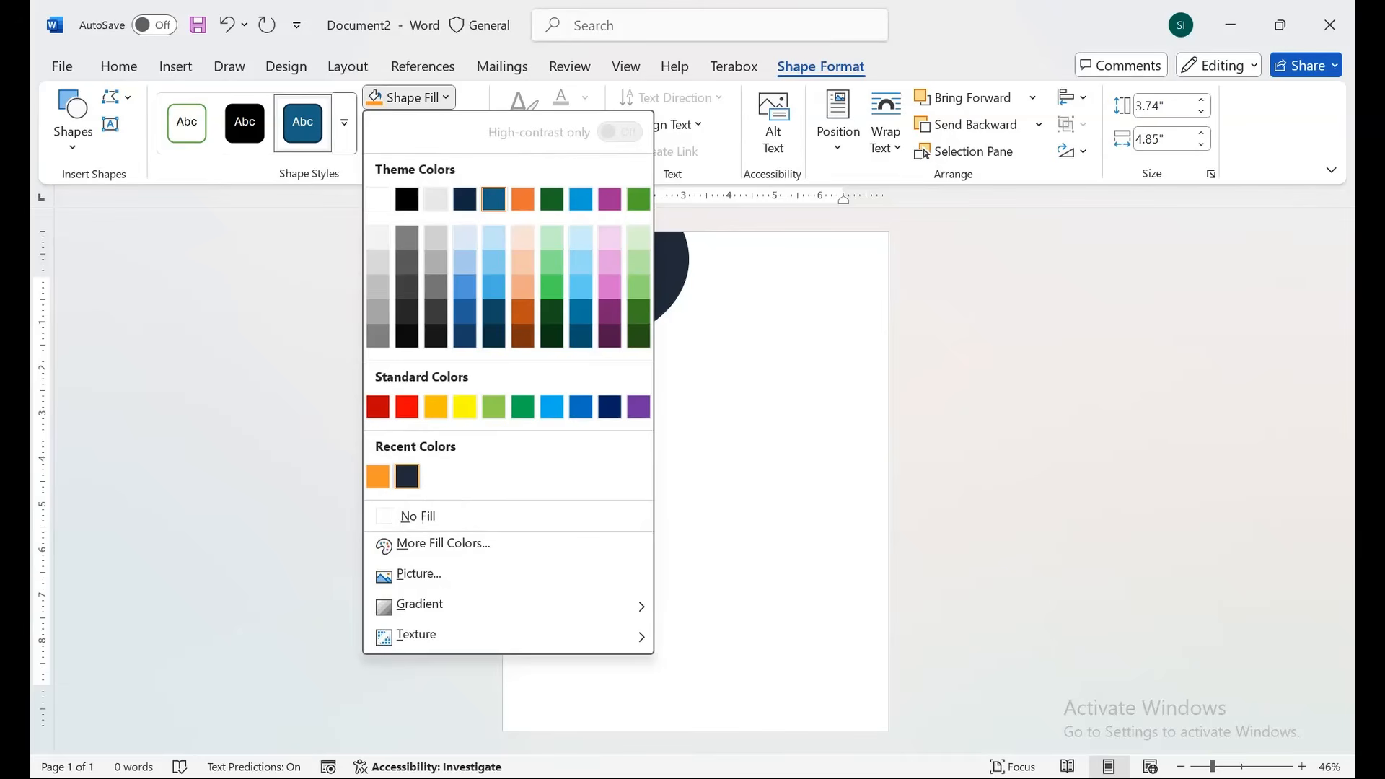
{"action": "left_click", "coordinate": [406, 476]}
{"action": "left_click", "coordinate": [420, 124]}
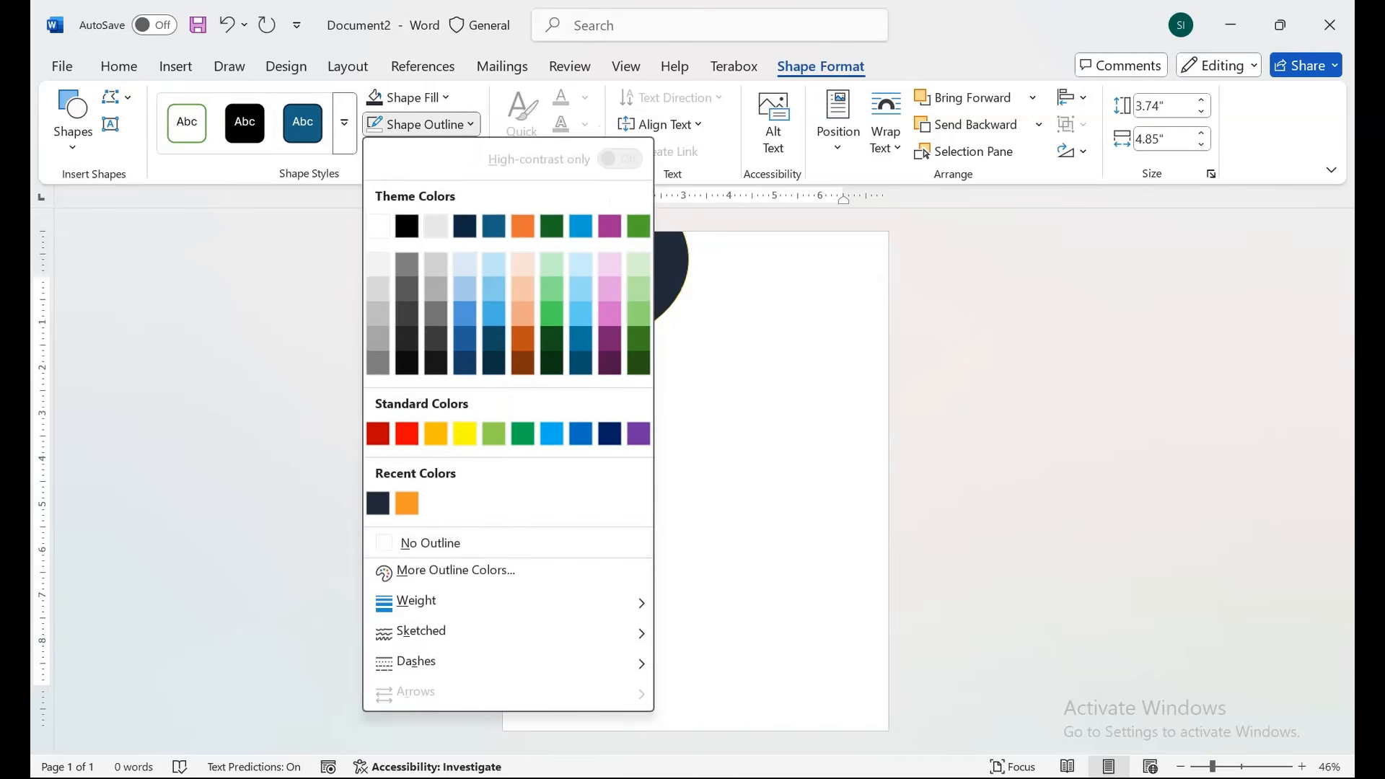
{"action": "left_click", "coordinate": [433, 542]}
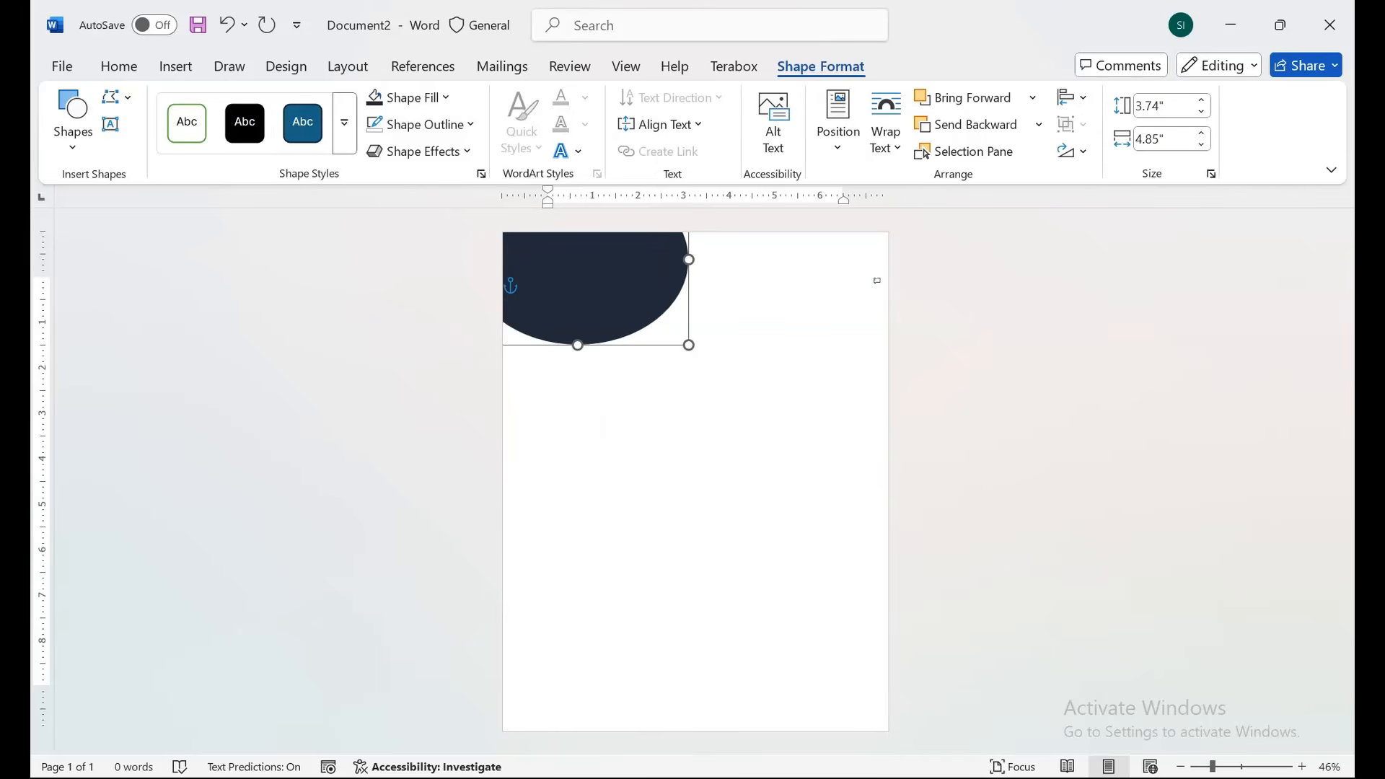
Nudge the navy oval upward and size it to 3.9" by 5.1".
{"action": "key", "text": "Up"}
{"action": "key", "text": "Up"}
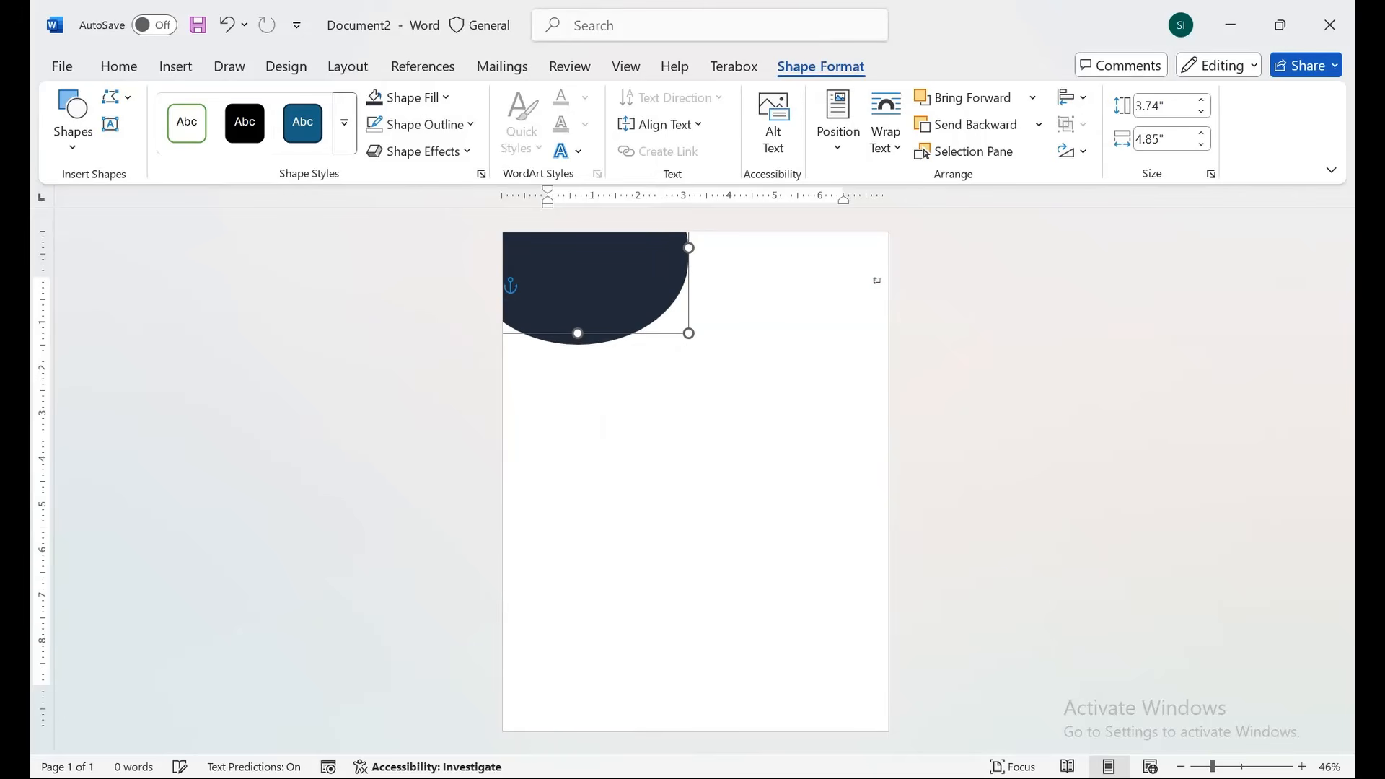
{"action": "key", "text": "Down"}
{"action": "key", "text": "Down"}
{"action": "key", "text": "Down"}
{"action": "key", "text": "Down"}
{"action": "key", "text": "Down"}
{"action": "key", "text": "Down"}
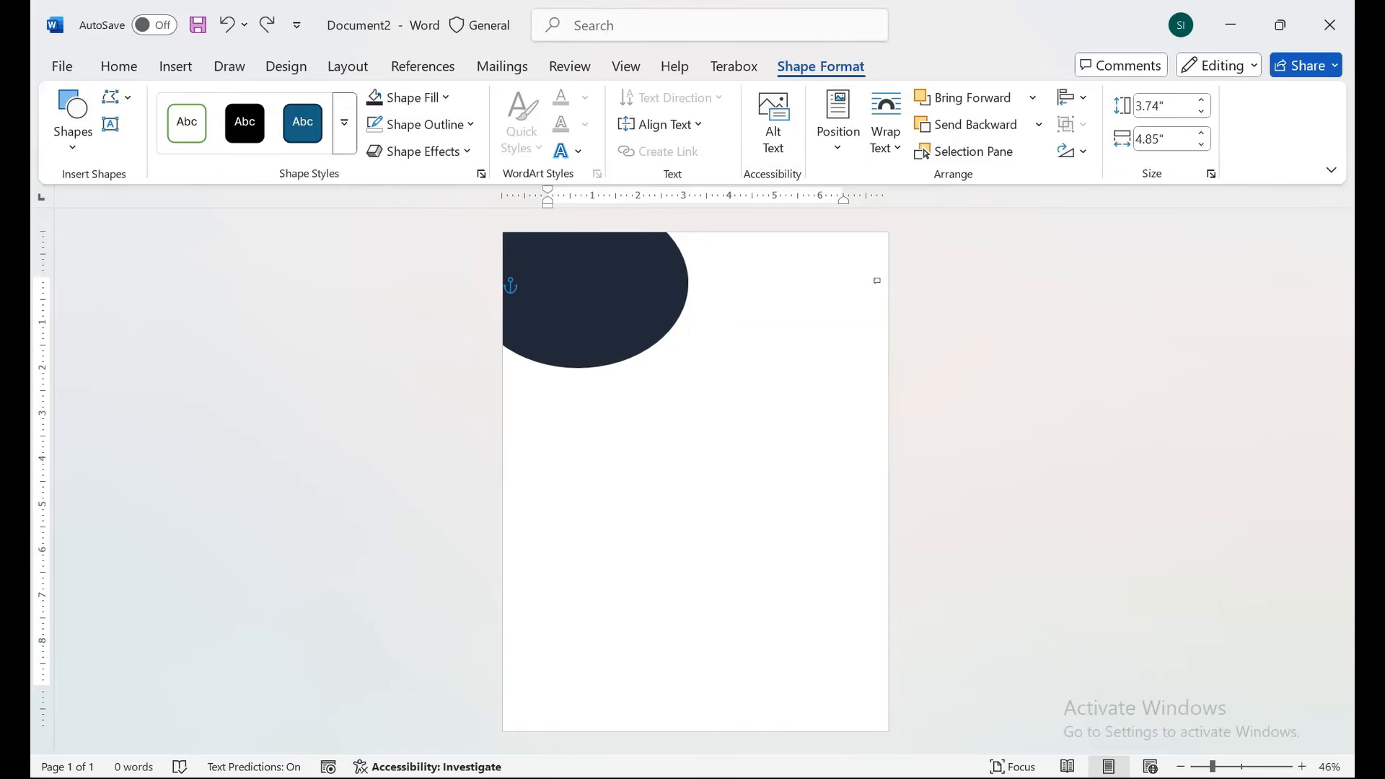
{"action": "key", "text": "ctrl+z"}
{"action": "key", "text": "ctrl+z"}
{"action": "key", "text": "ctrl+z"}
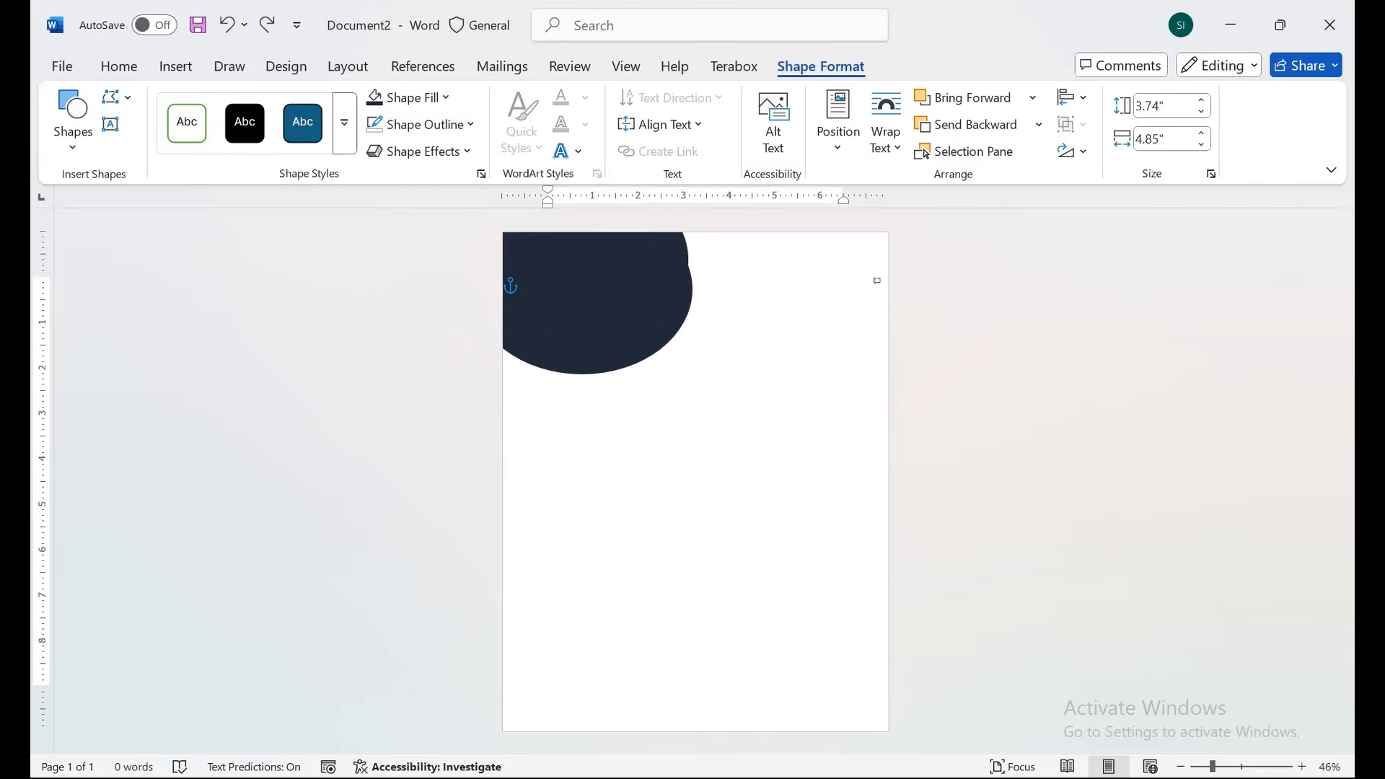
{"action": "key", "text": "Up"}
{"action": "key", "text": "Up"}
{"action": "key", "text": "Up"}
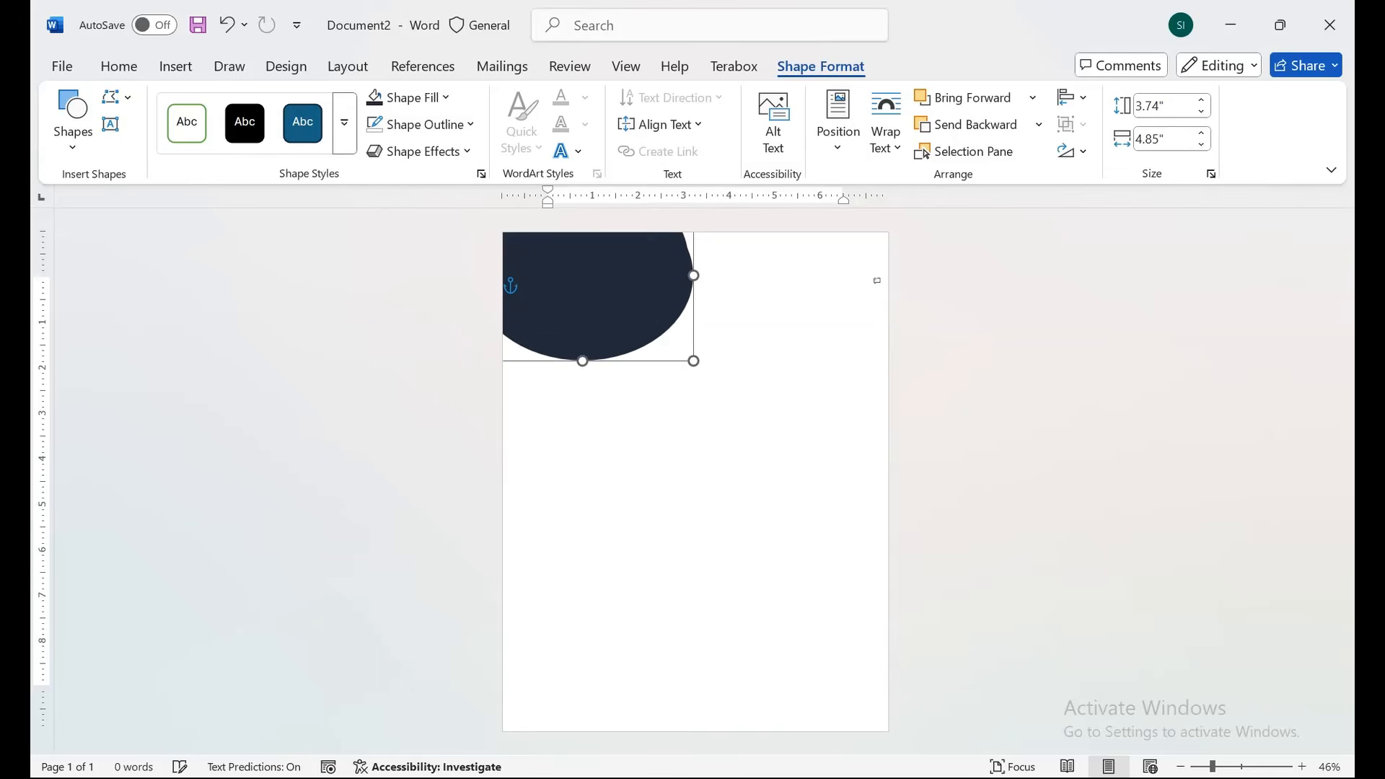
{"action": "left_click", "coordinate": [1201, 100]}
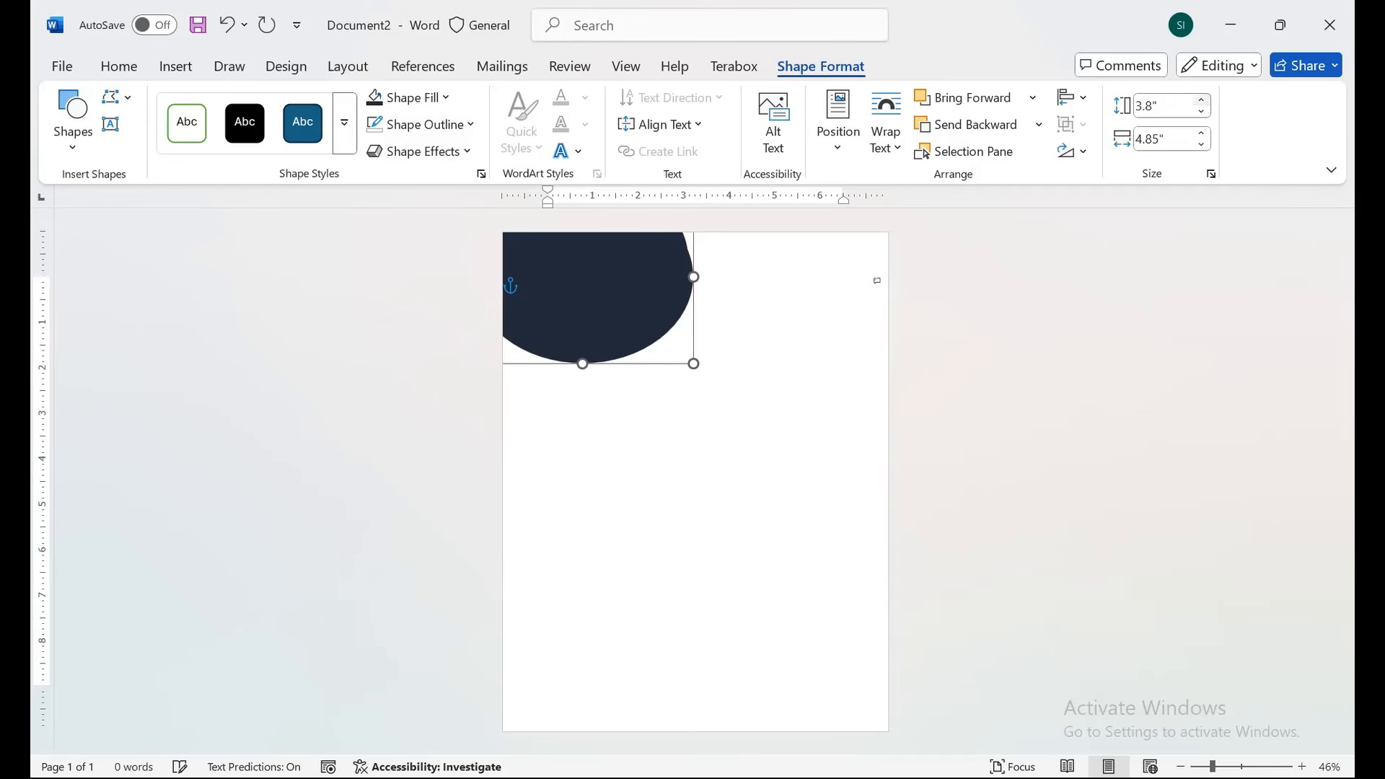
{"action": "left_click", "coordinate": [1201, 99]}
{"action": "left_click", "coordinate": [1201, 133]}
{"action": "left_click", "coordinate": [1201, 133]}
{"action": "left_click", "coordinate": [1201, 133]}
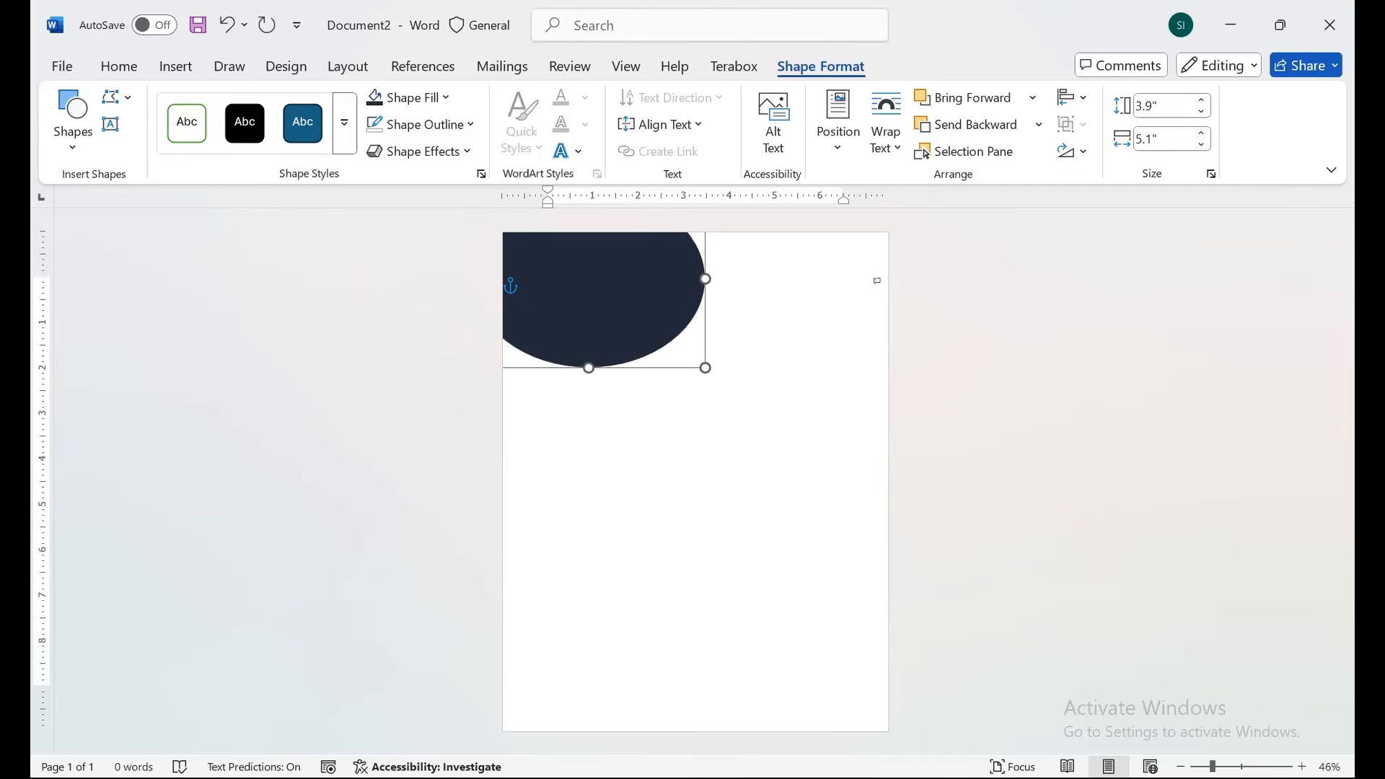
Send the larger oval behind the navy one and fill it orange.
{"action": "right_click", "coordinate": [653, 288]}
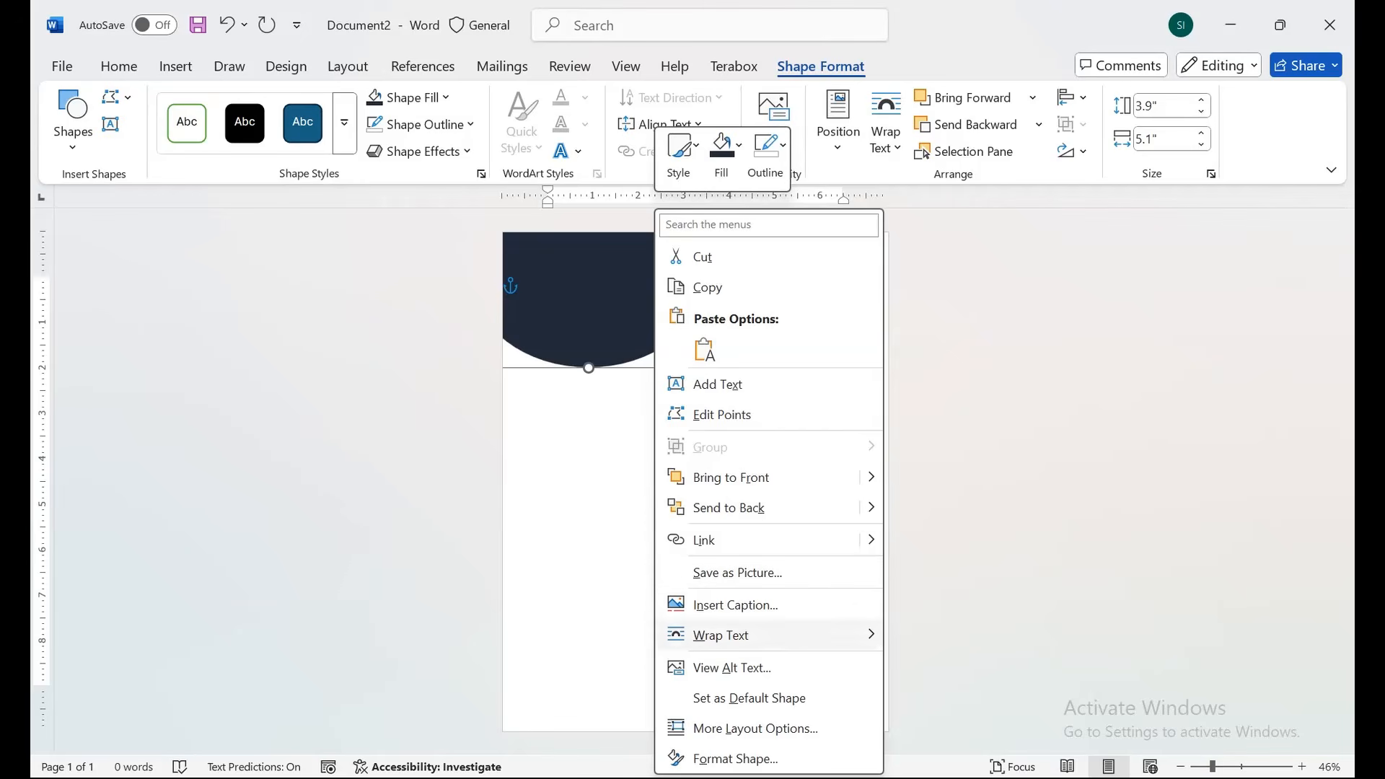
{"action": "left_click", "coordinate": [949, 507]}
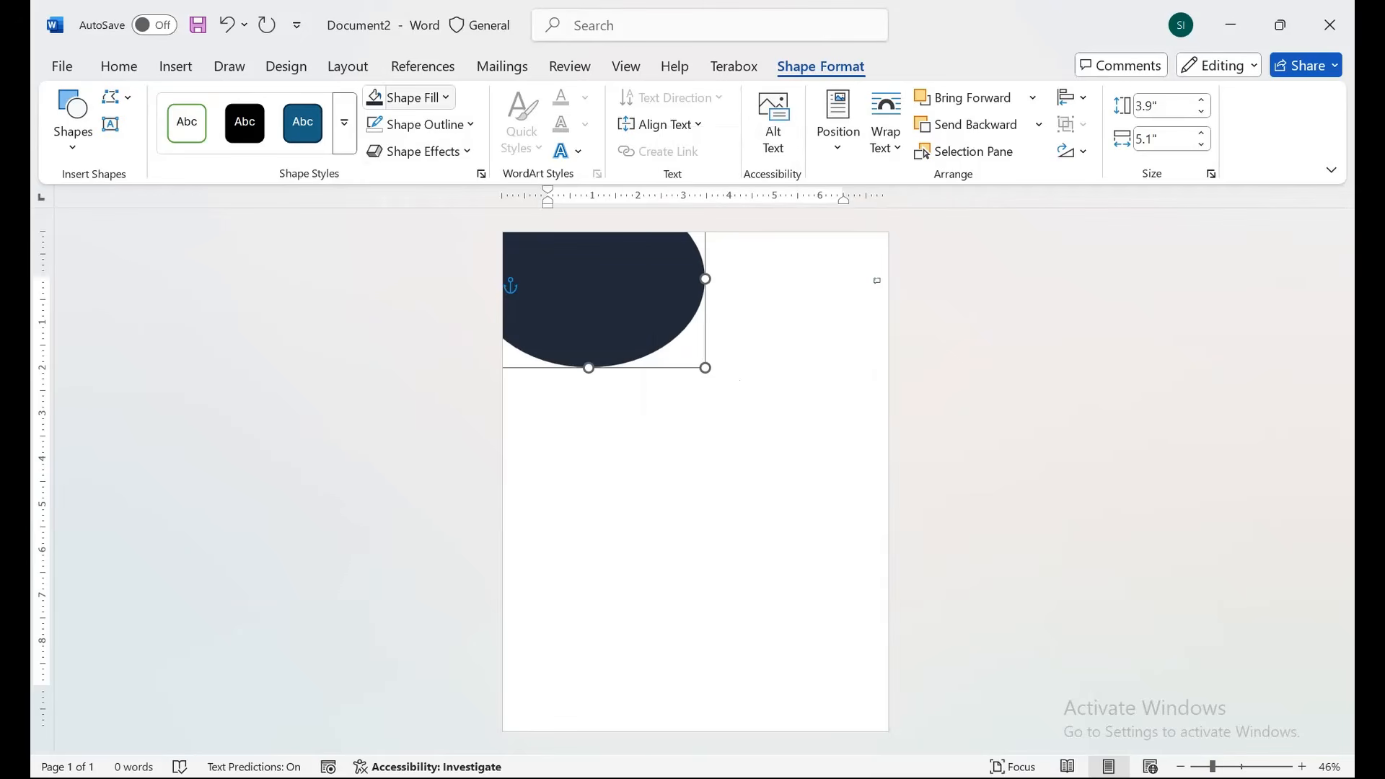
{"action": "left_click", "coordinate": [410, 98]}
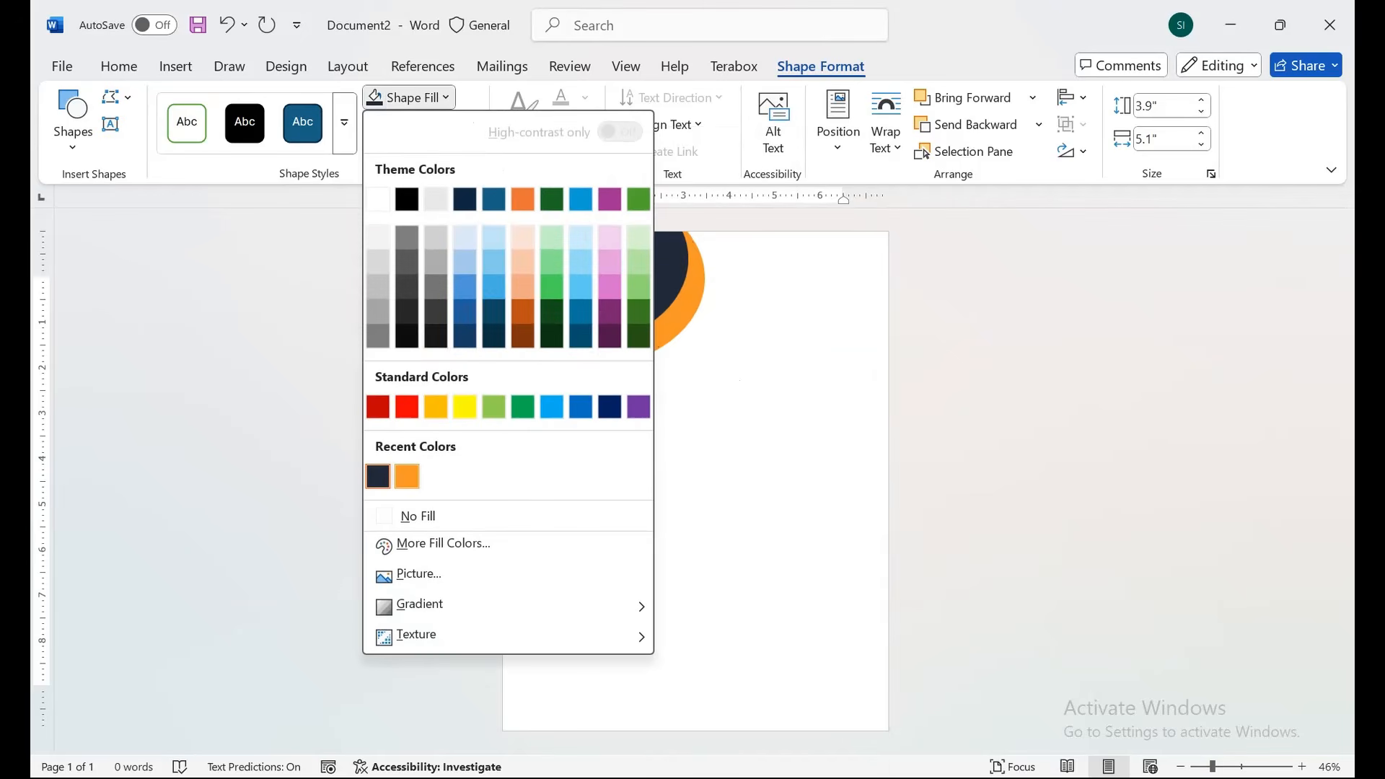
{"action": "left_click", "coordinate": [407, 476]}
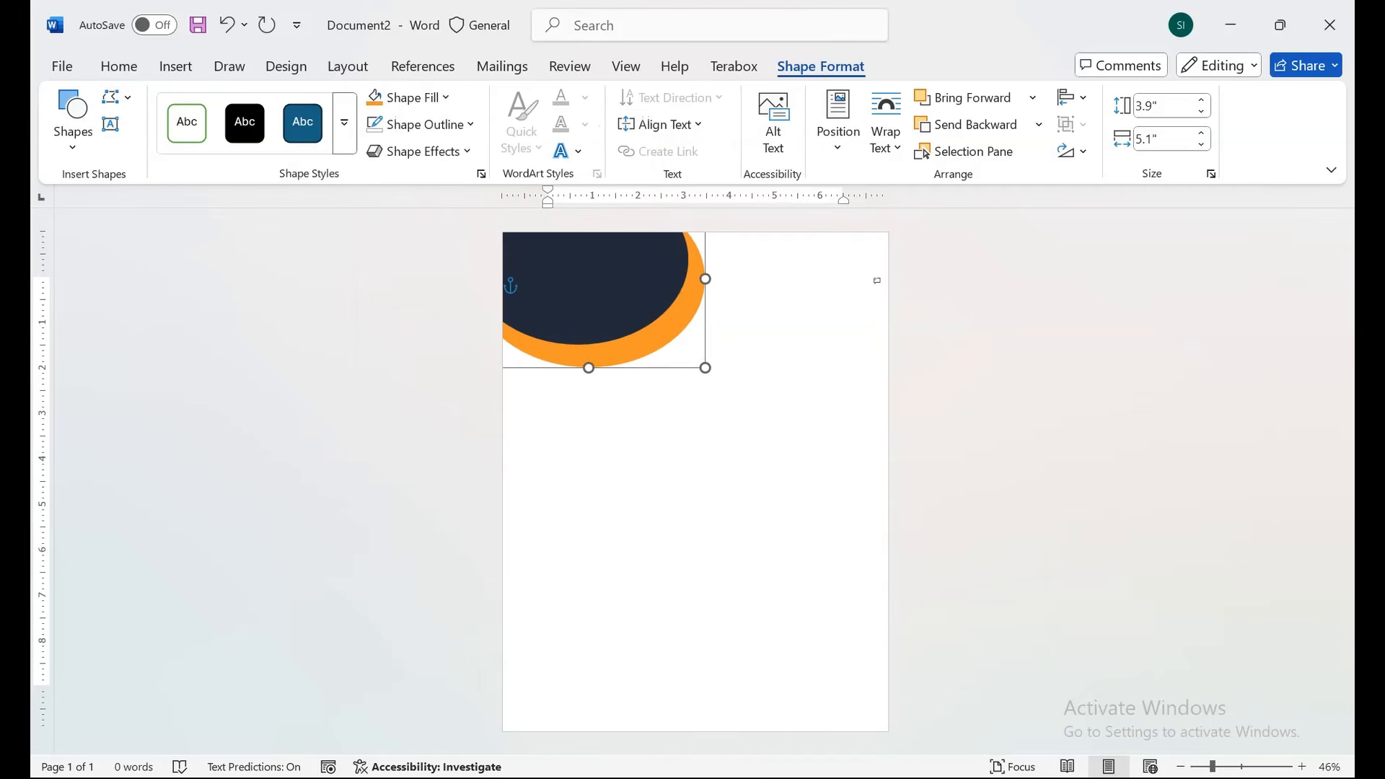
{"action": "left_click", "coordinate": [548, 281]}
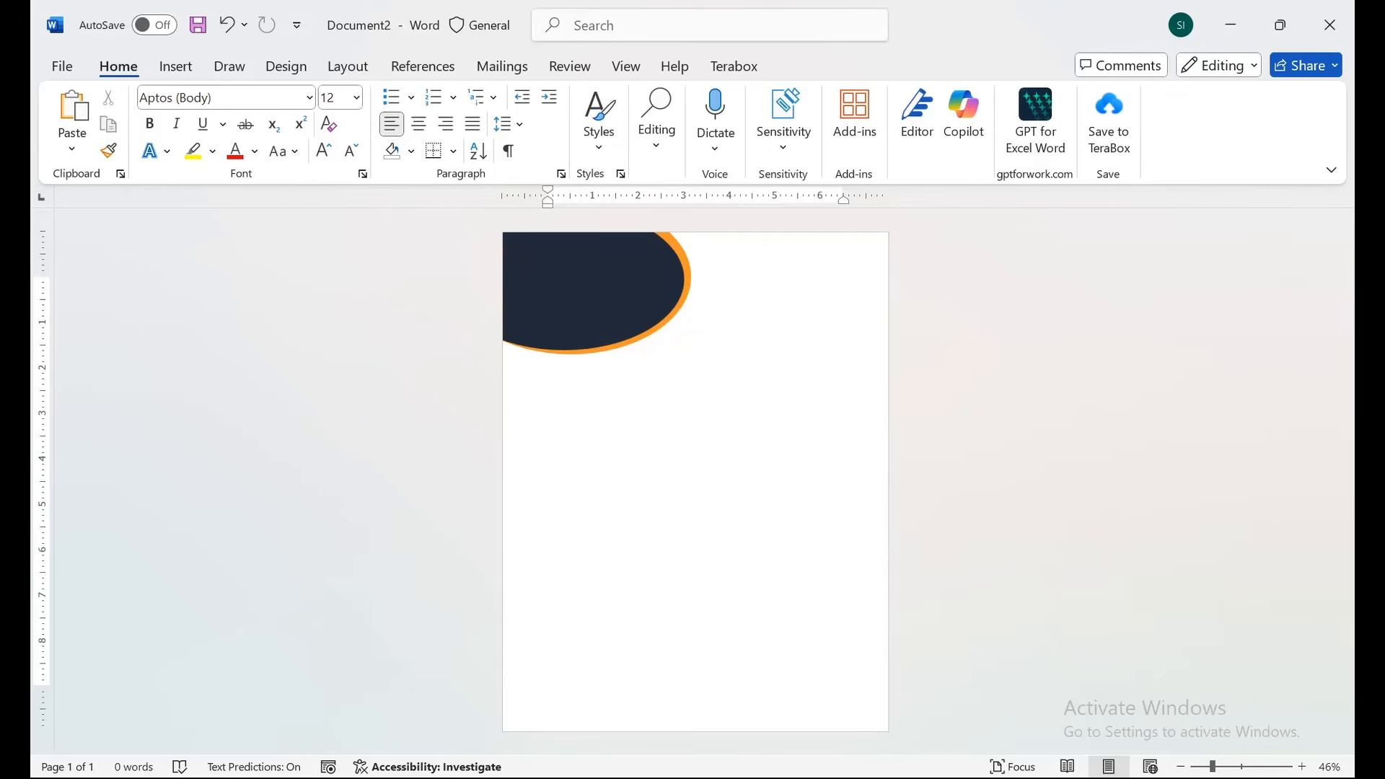
Draw a Flowchart: Document wave banner across the full width of the page top.
{"action": "left_click", "coordinate": [175, 65]}
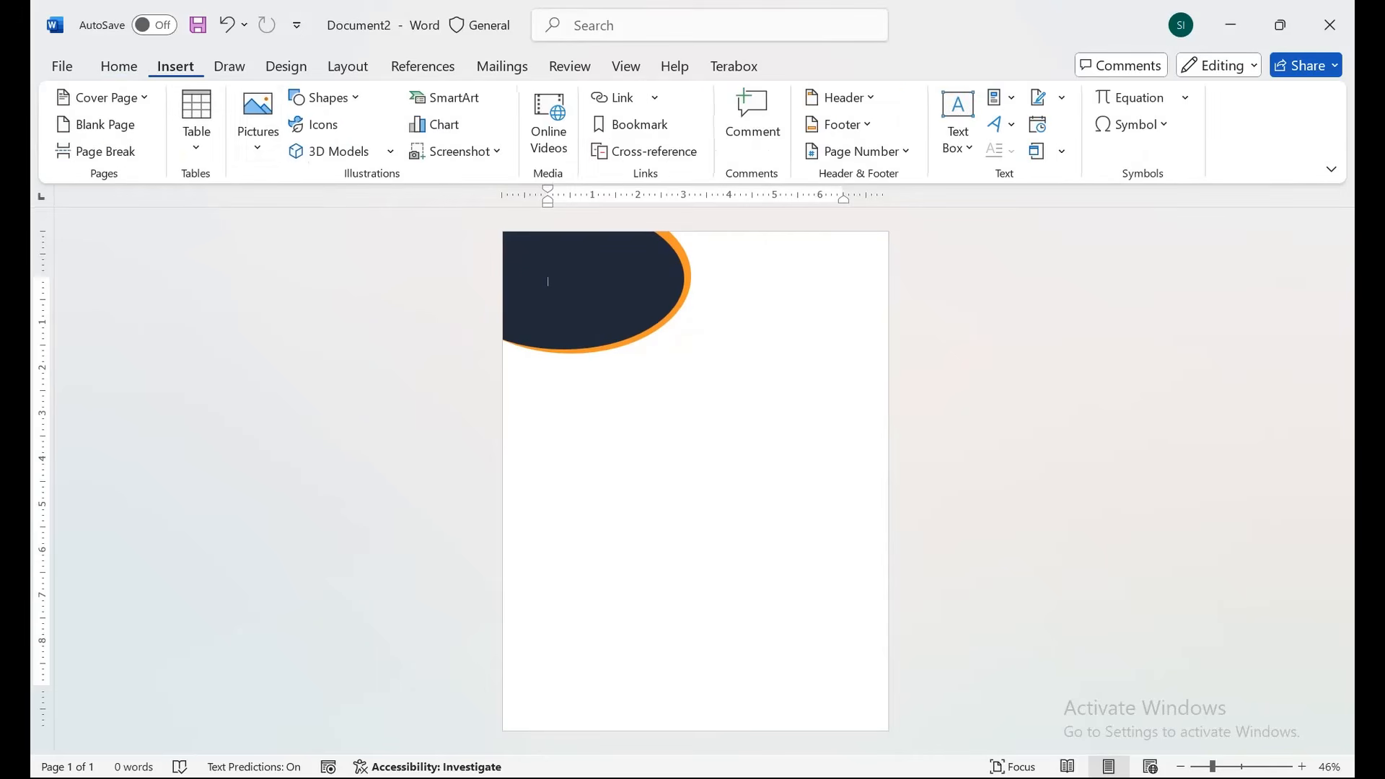
{"action": "left_click", "coordinate": [325, 97]}
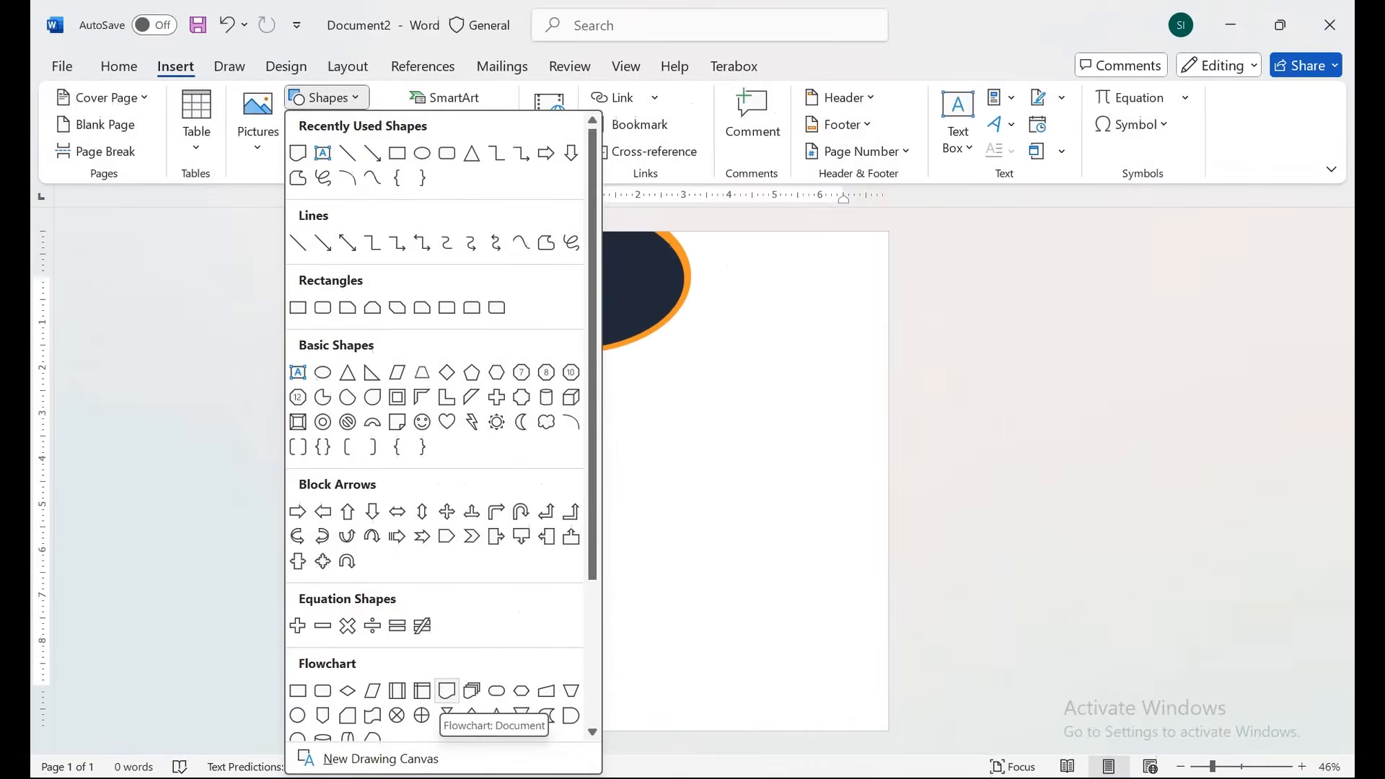
{"action": "left_click", "coordinate": [722, 603]}
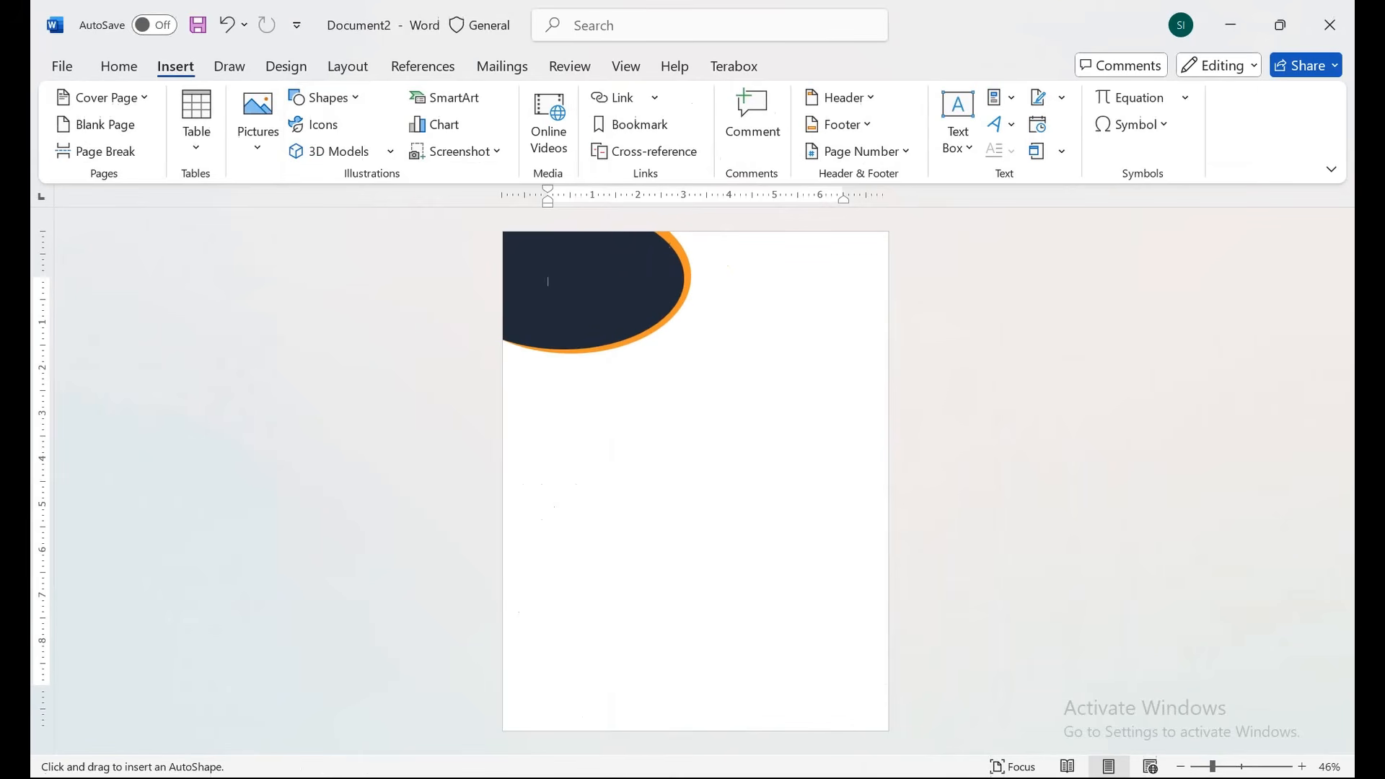
{"action": "mouse_move", "coordinate": [502, 232]}
{"action": "left_mouse_down"}
{"action": "mouse_move", "coordinate": [742, 344]}
{"action": "mouse_move", "coordinate": [865, 371]}
{"action": "mouse_move", "coordinate": [887, 358]}
{"action": "left_mouse_up"}
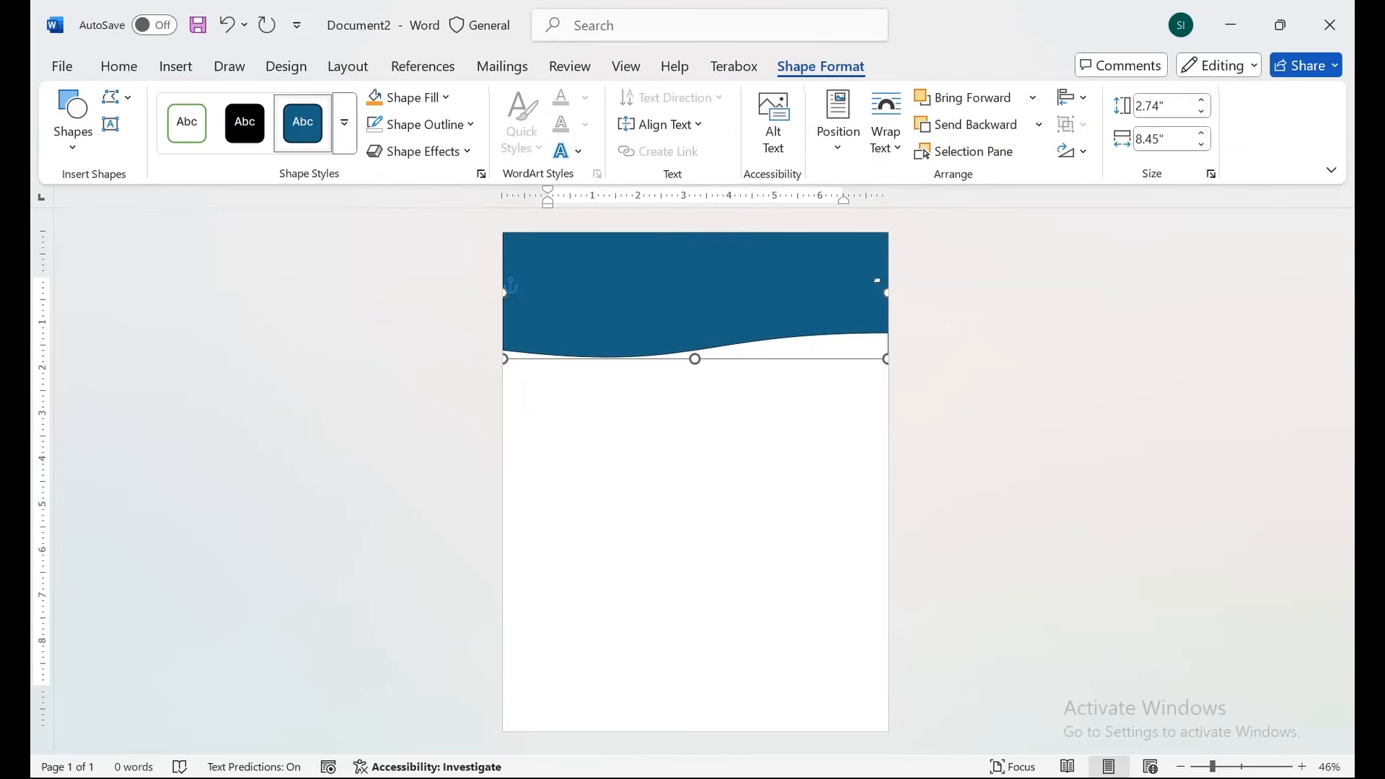
Send the wave banner behind the ovals and fill it dark navy.
{"action": "right_click", "coordinate": [757, 310]}
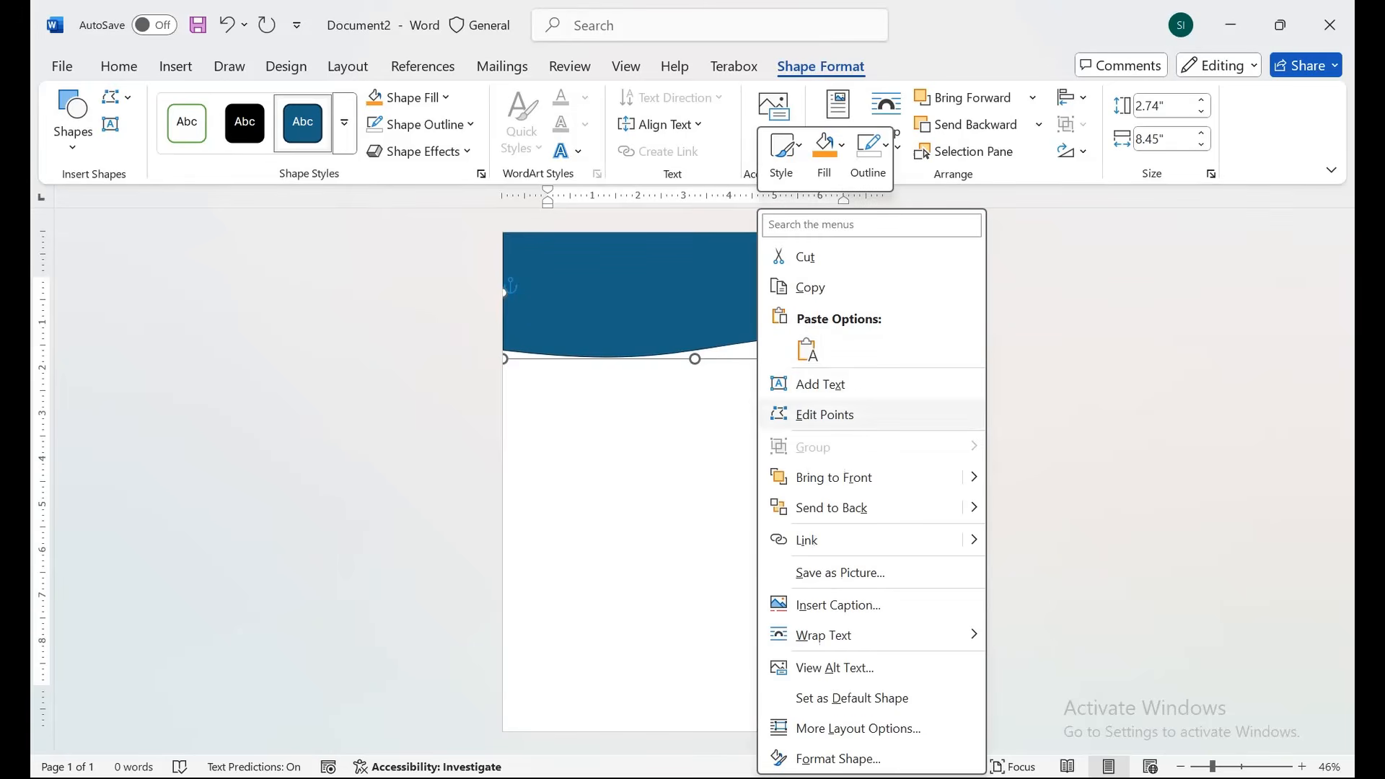
{"action": "mouse_move", "coordinate": [974, 508]}
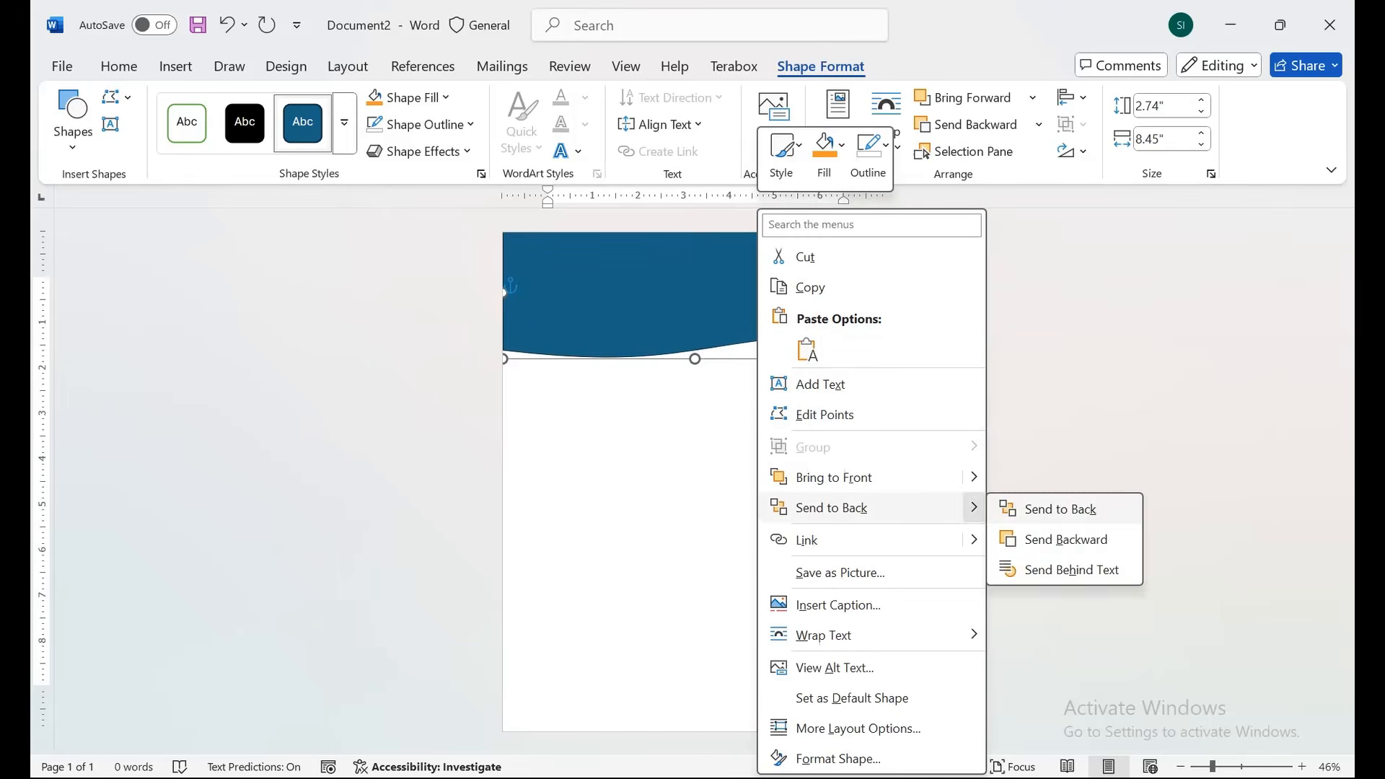
{"action": "left_click", "coordinate": [1068, 508]}
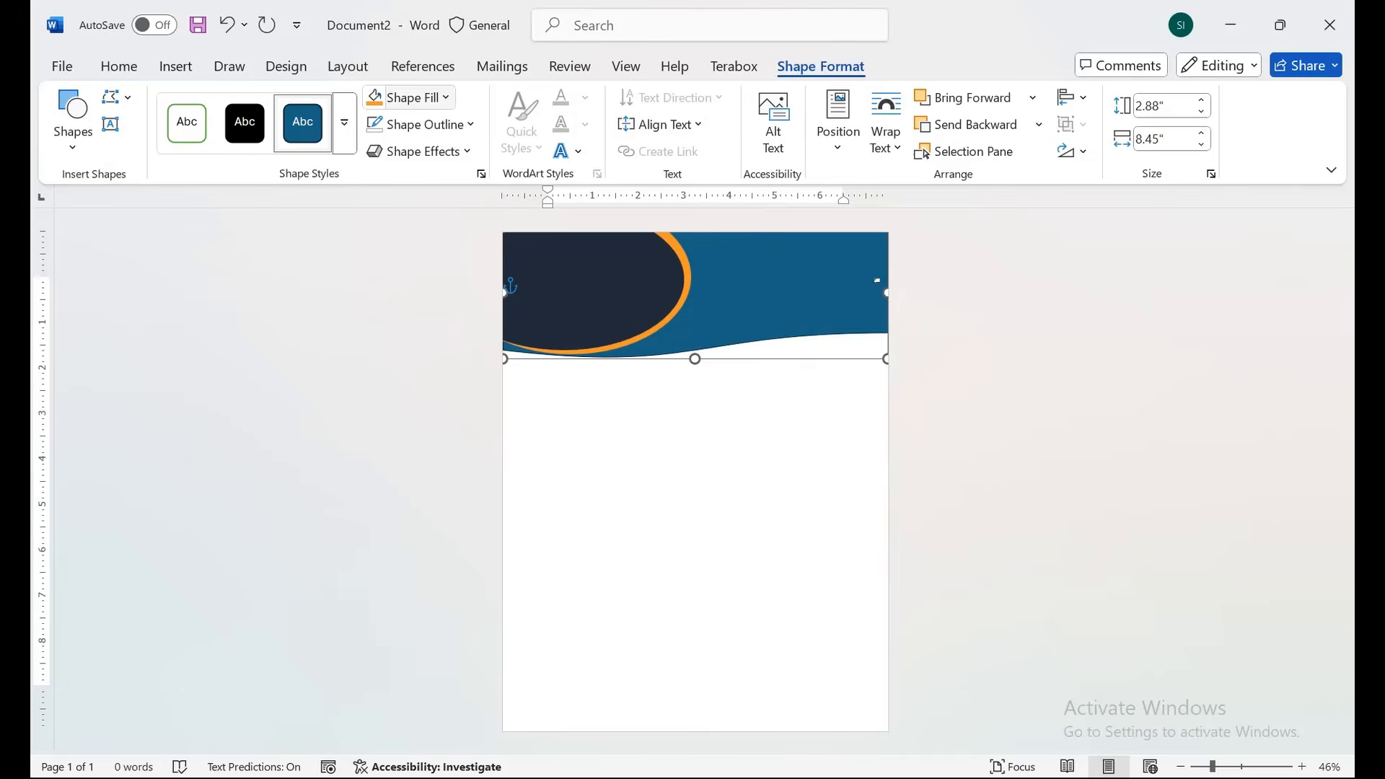
{"action": "left_click", "coordinate": [409, 97]}
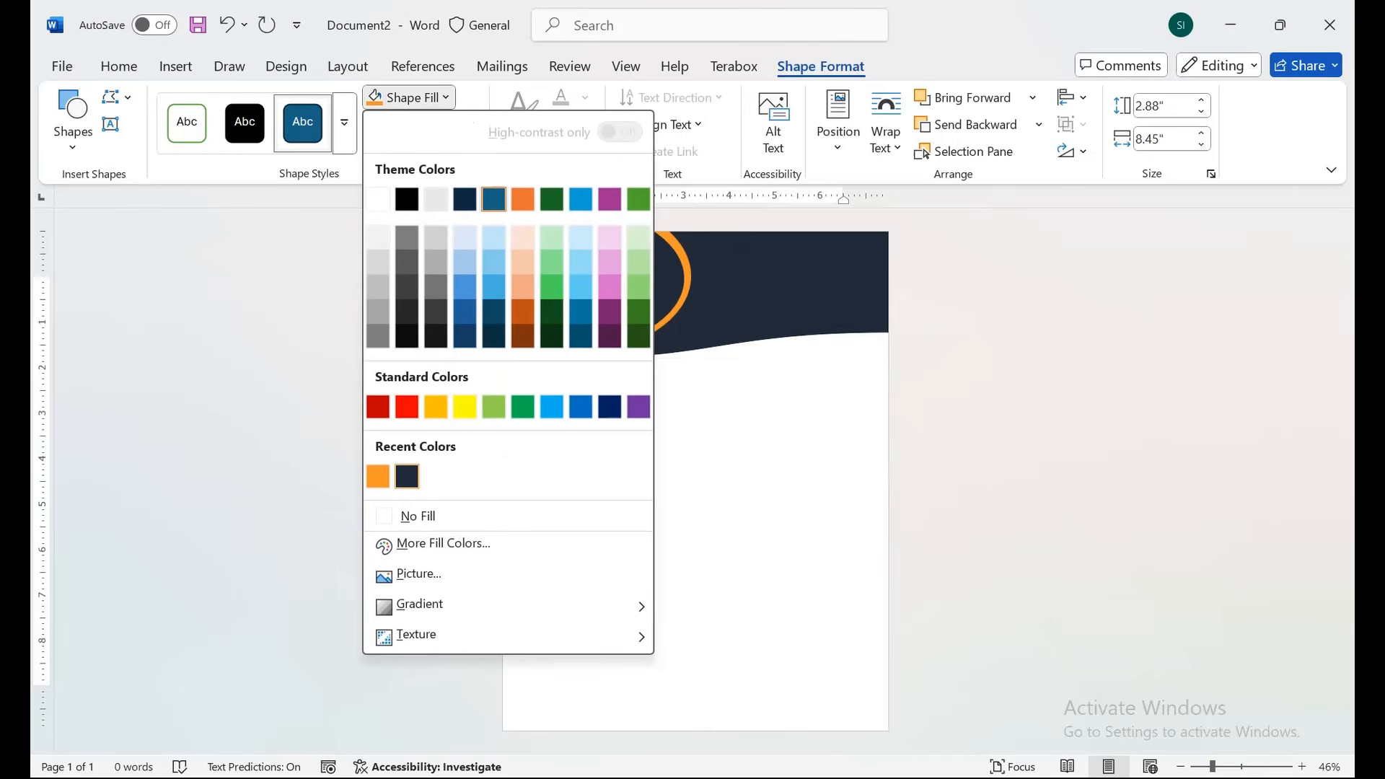
{"action": "left_click", "coordinate": [407, 476]}
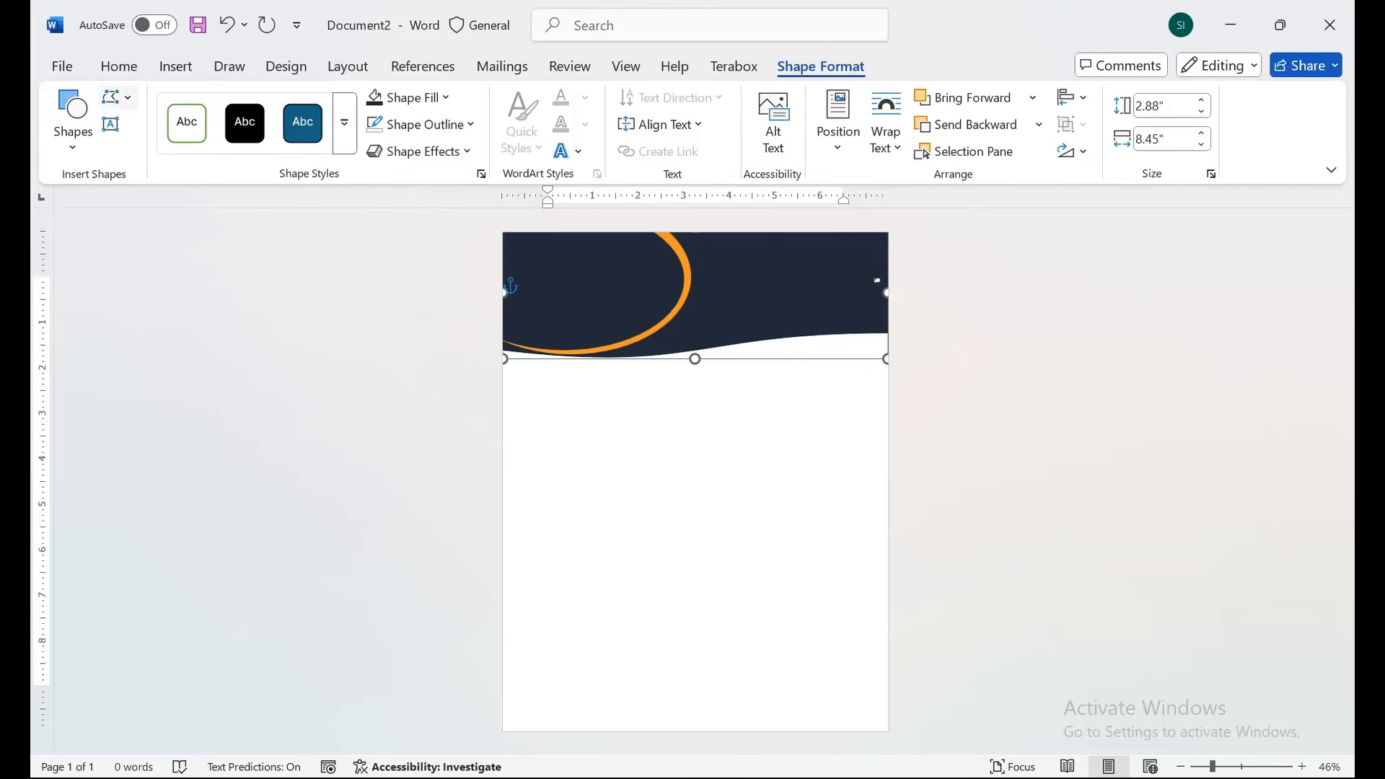
Use Edit Points to deepen the curve at the navy wave's right and left bottom corners.
{"action": "left_click", "coordinate": [117, 96]}
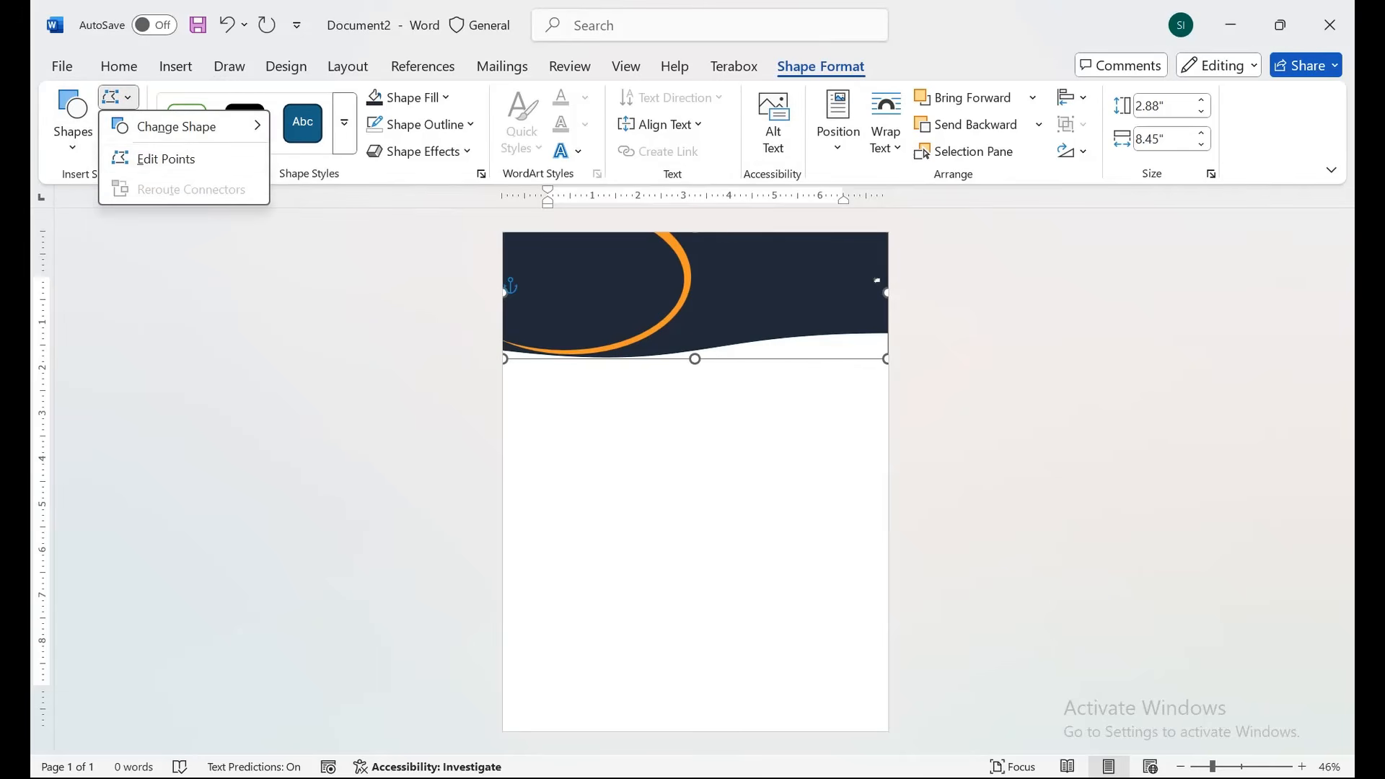
{"action": "left_click", "coordinate": [166, 159]}
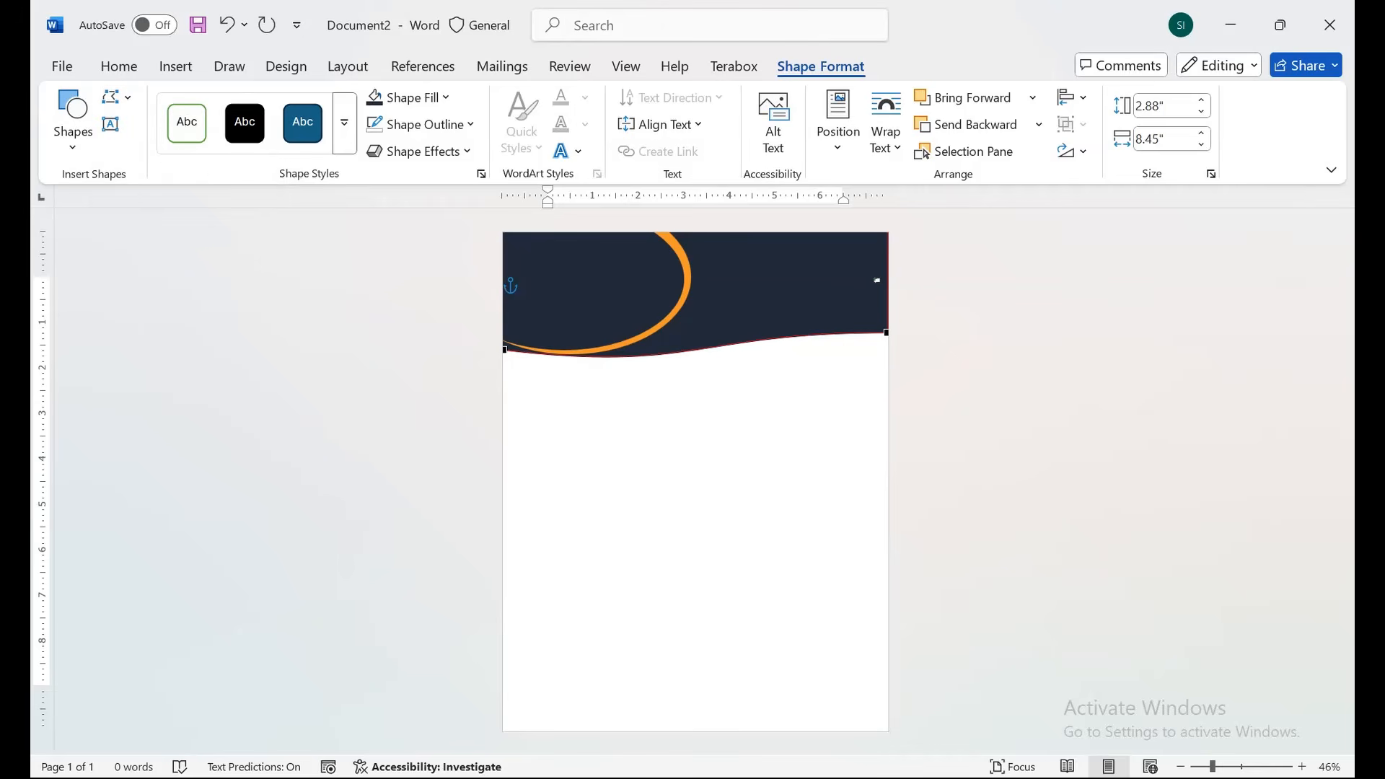
{"action": "left_click", "coordinate": [886, 333]}
{"action": "left_click_drag", "start_coordinate": [696, 333], "coordinate": [688, 273]}
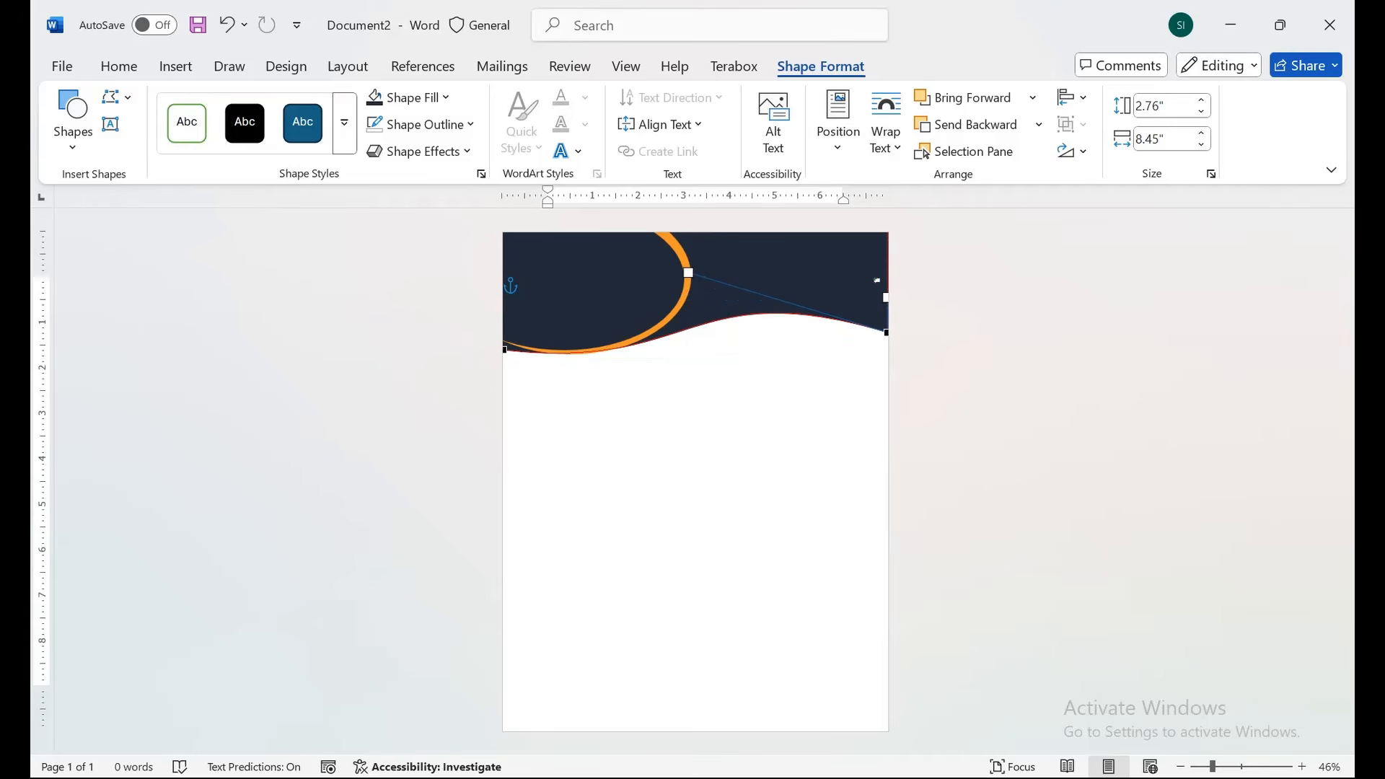
{"action": "left_click", "coordinate": [504, 349]}
{"action": "left_click_drag", "start_coordinate": [696, 372], "coordinate": [685, 390]}
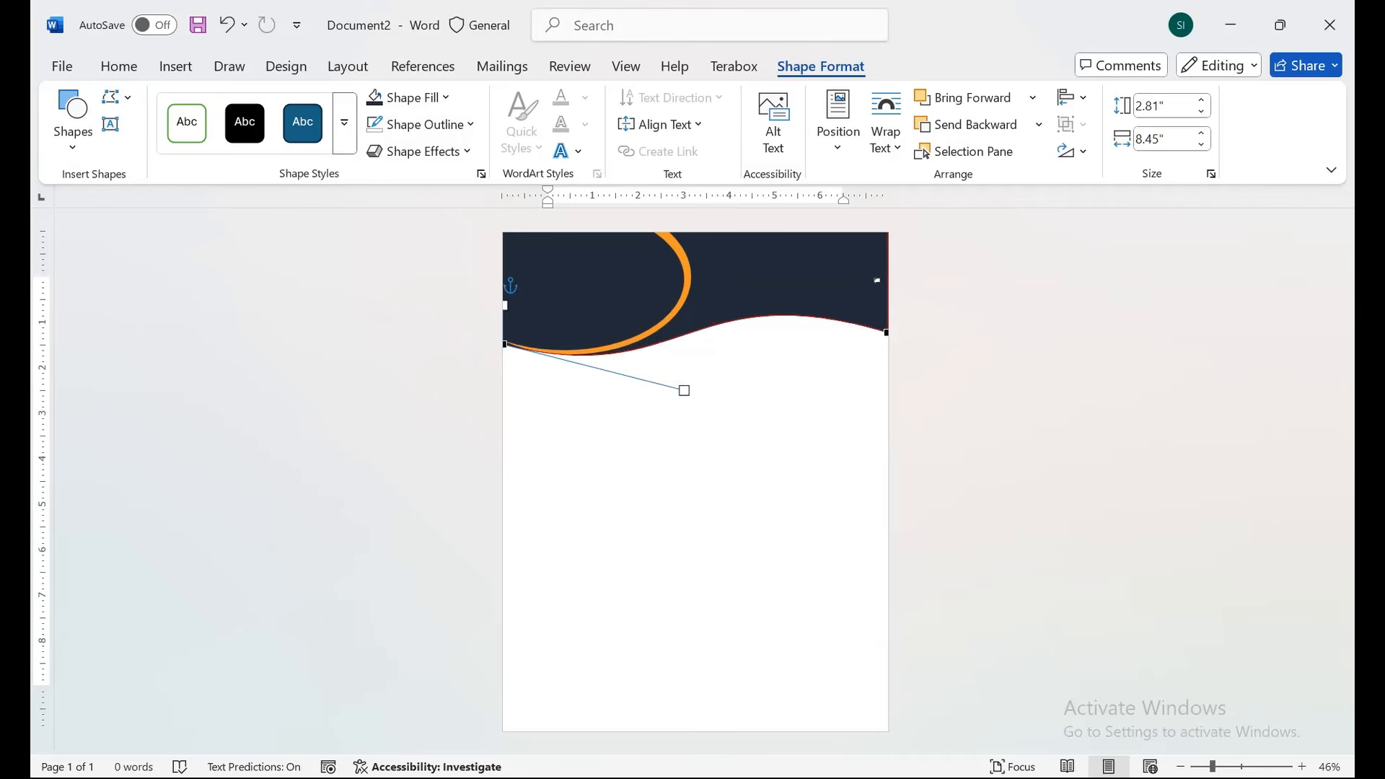
Place a duplicate of the navy wave slightly lower on the page.
{"action": "left_click", "coordinate": [692, 461]}
{"action": "left_click", "coordinate": [754, 290]}
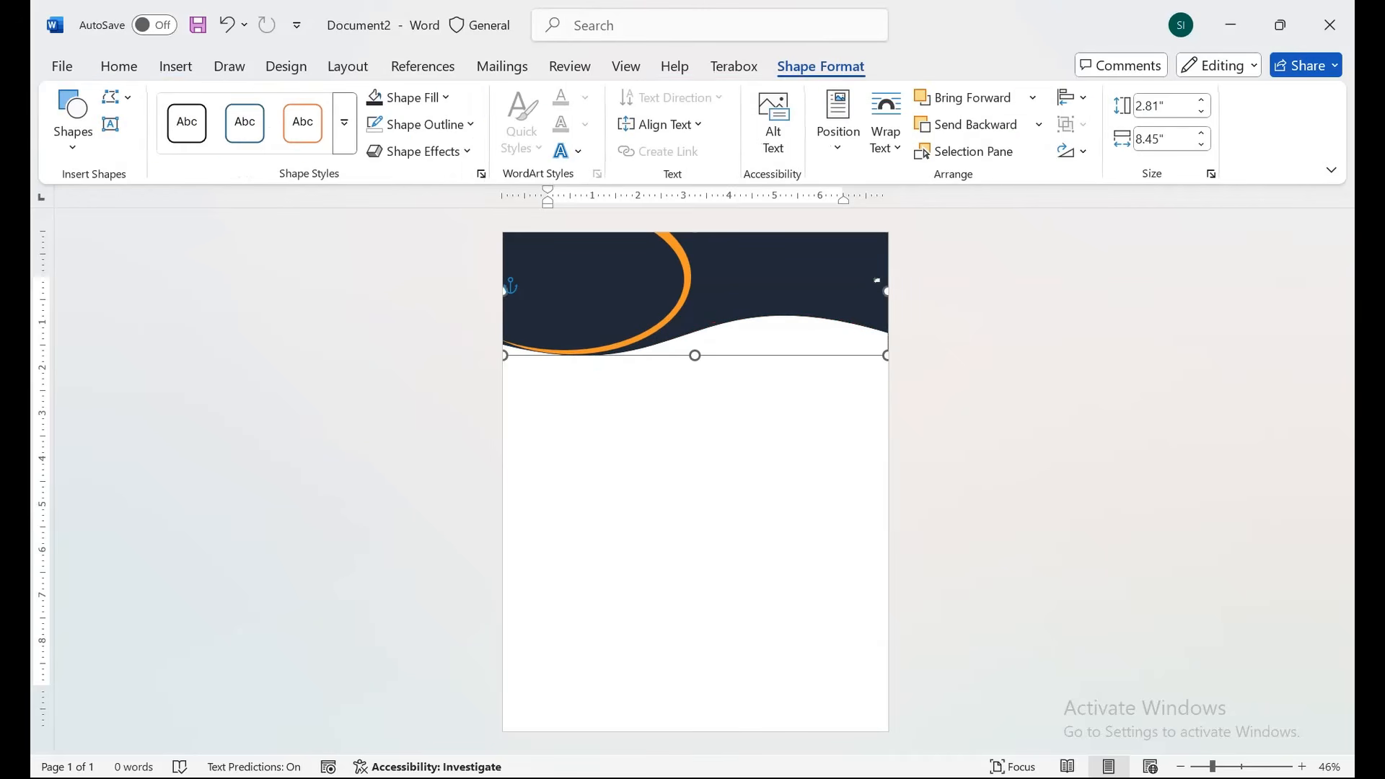
{"action": "left_click_drag", "start_coordinate": [730, 277], "coordinate": [730, 291]}
Send the wave copy behind the navy header, fill it orange and remove its outline.
{"action": "right_click", "coordinate": [730, 290]}
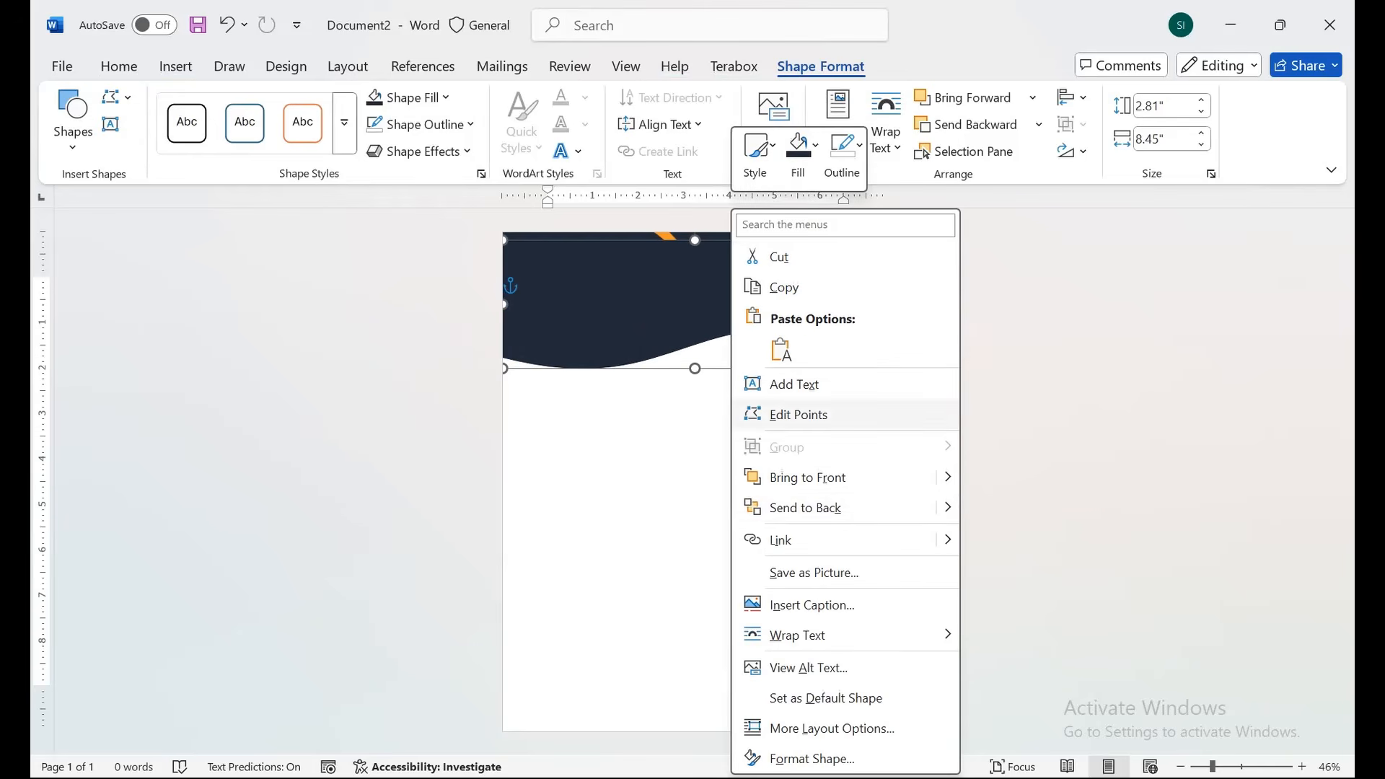
{"action": "left_click", "coordinate": [1035, 508]}
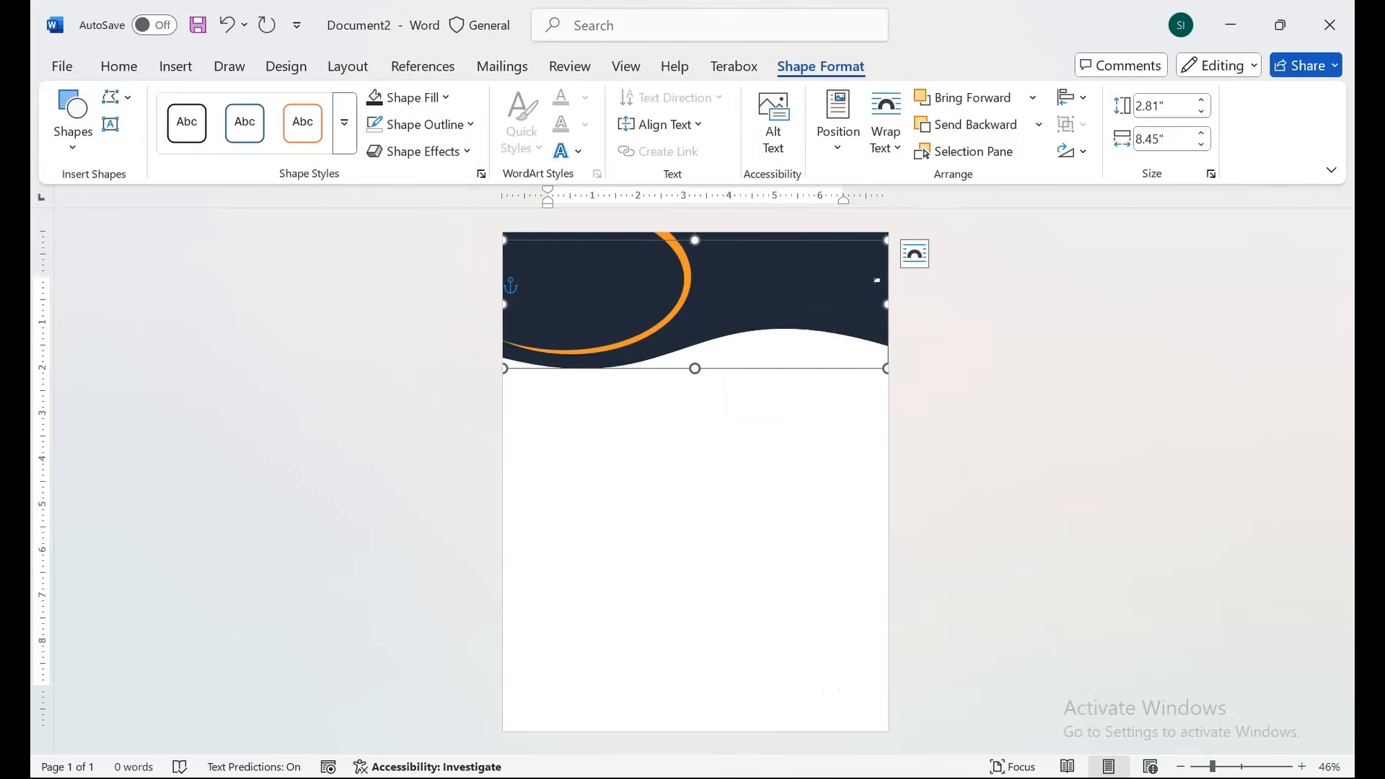
{"action": "left_click", "coordinate": [445, 97]}
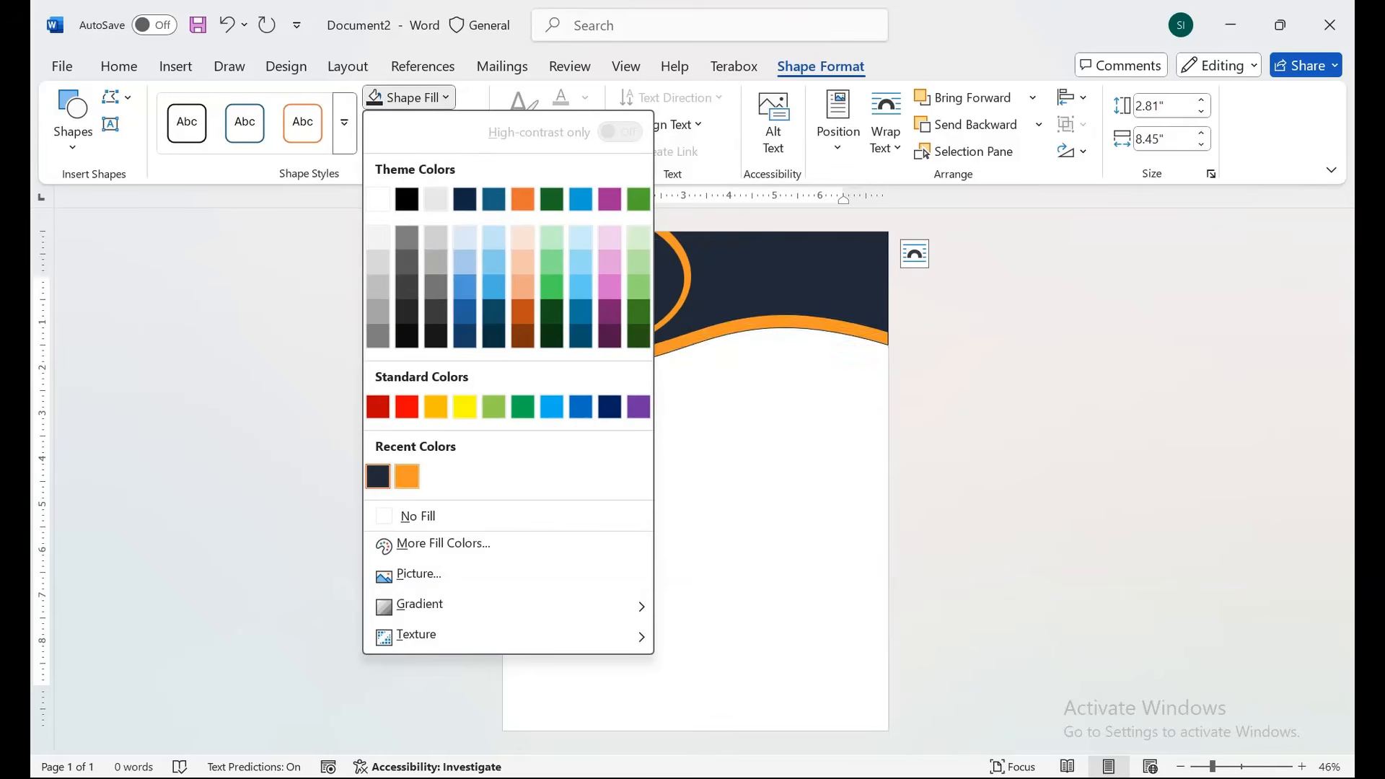
{"action": "left_click", "coordinate": [407, 476]}
{"action": "left_click", "coordinate": [419, 151]}
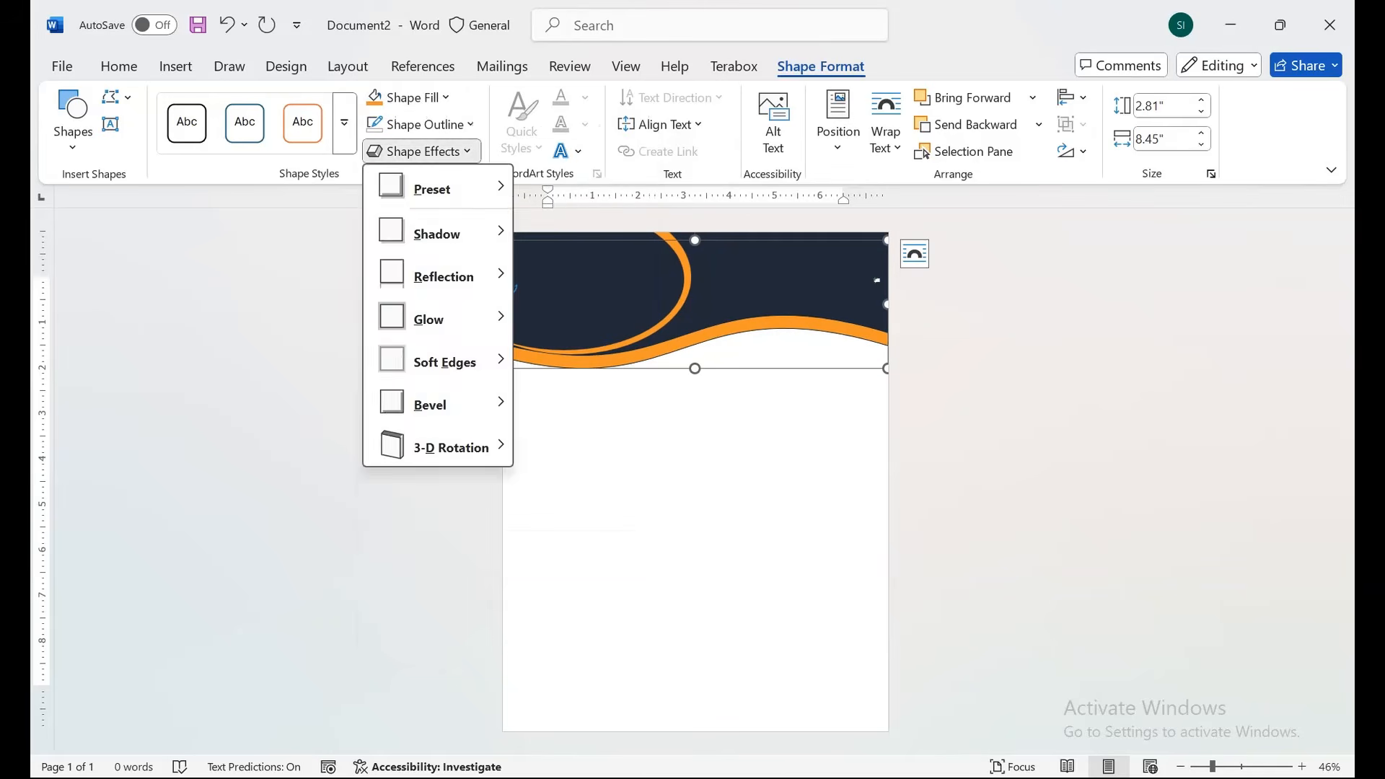
{"action": "left_click", "coordinate": [426, 124]}
{"action": "left_click", "coordinate": [430, 543]}
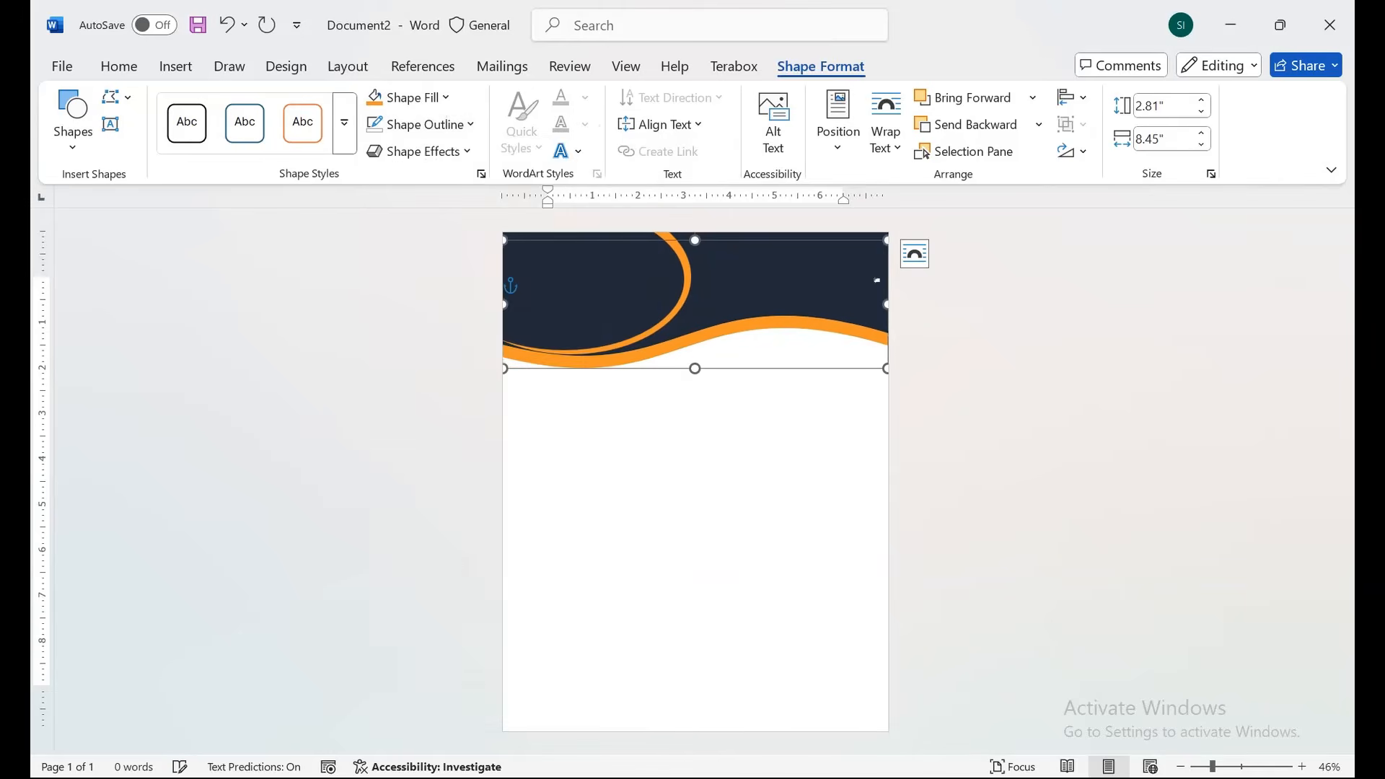
{"action": "left_click", "coordinate": [424, 124]}
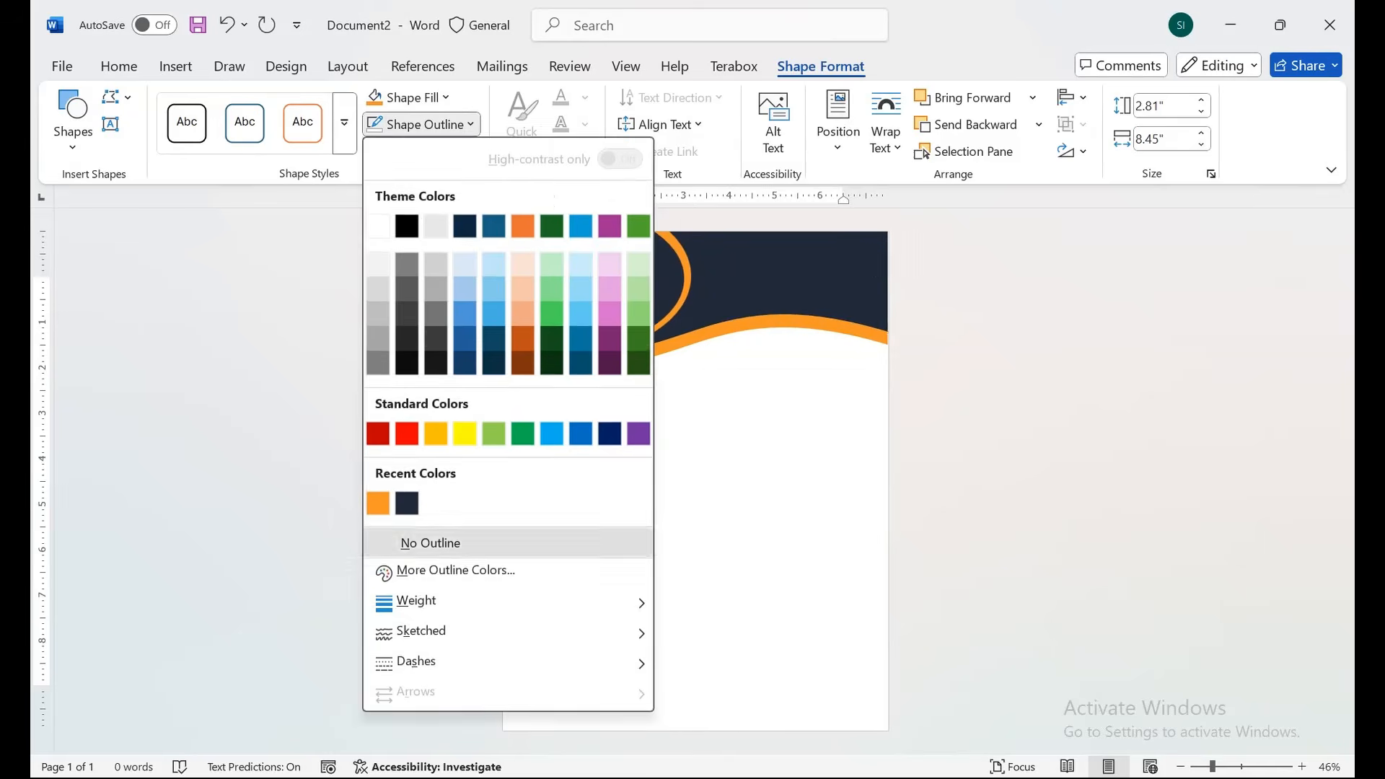
{"action": "left_click", "coordinate": [423, 541]}
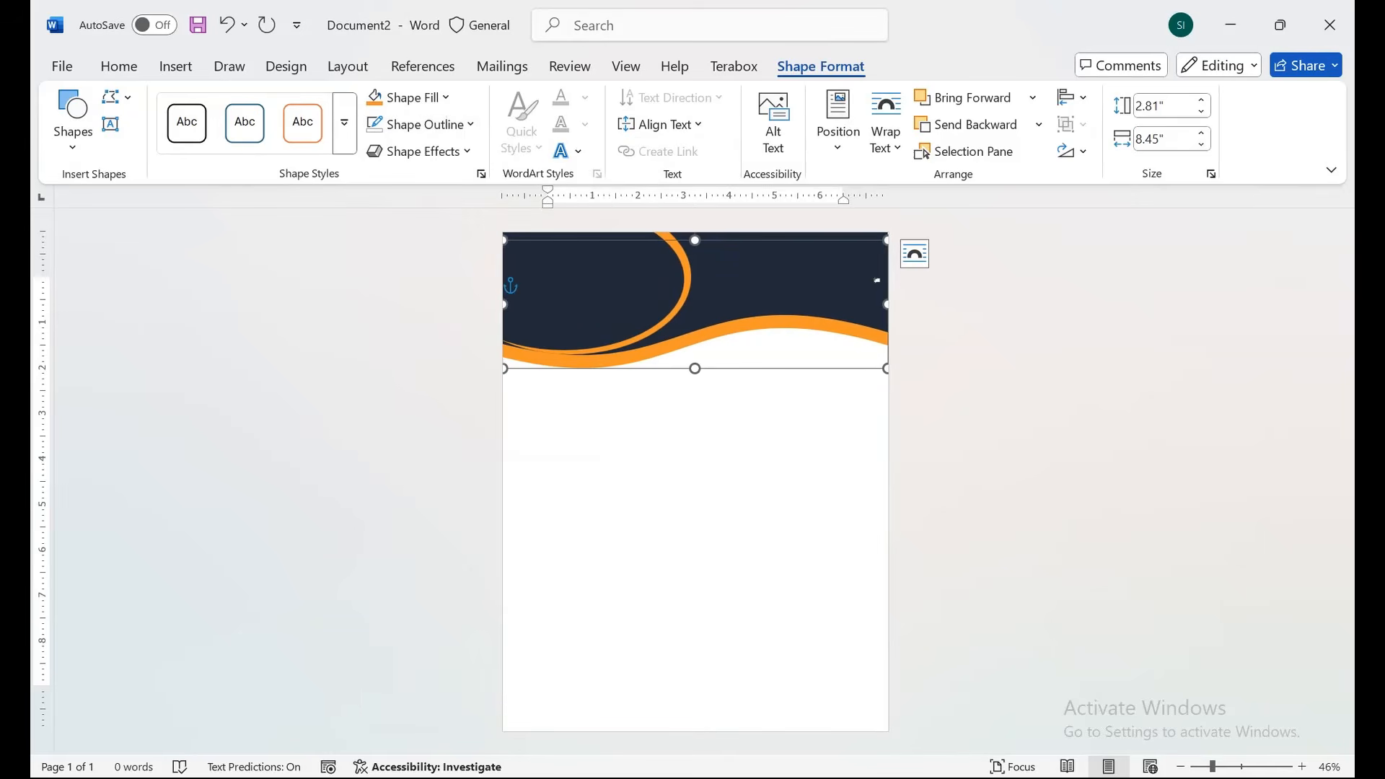
Stretch the orange wave past the right page edge to 8.56" wide.
{"action": "left_click", "coordinate": [695, 505]}
{"action": "left_click", "coordinate": [785, 322]}
{"action": "left_click_drag", "start_coordinate": [887, 304], "coordinate": [893, 304]}
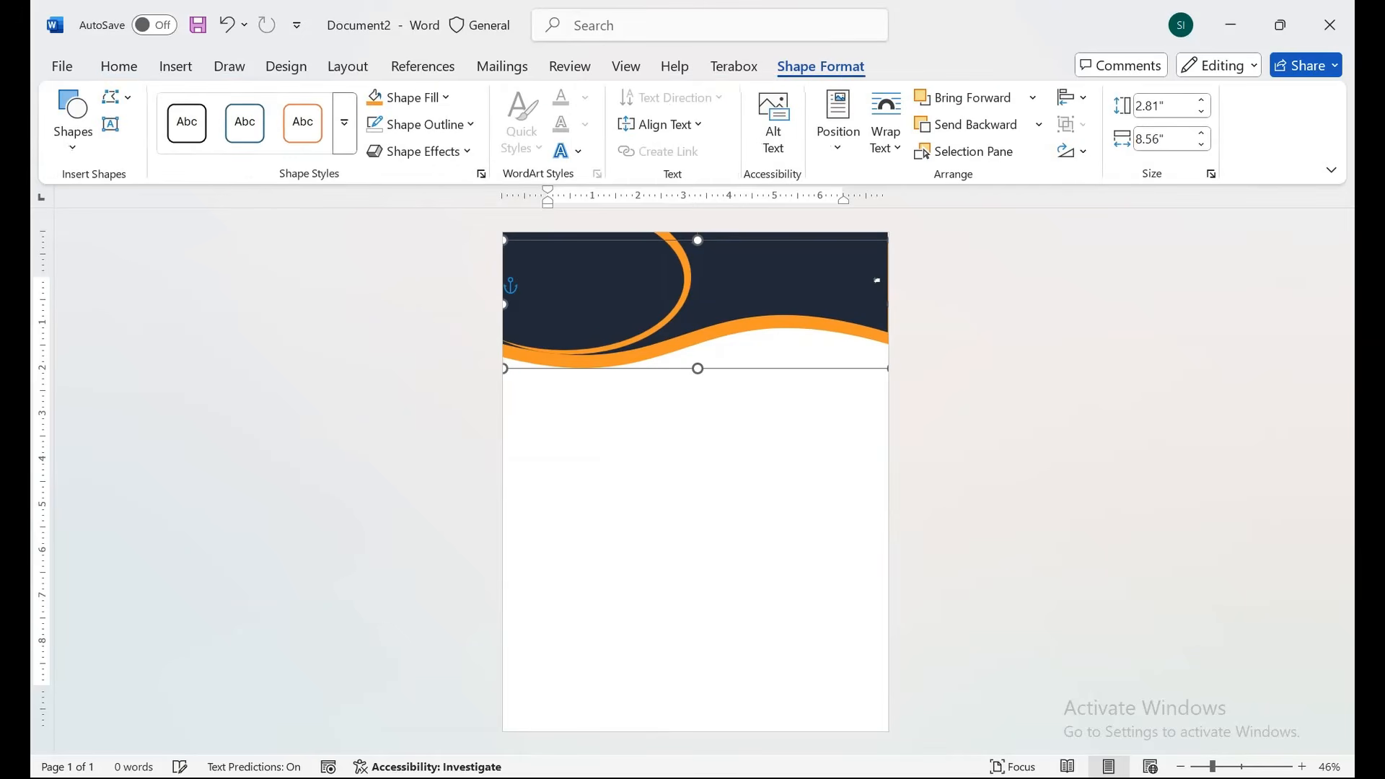
Using Edit Points, raise and reshape the orange wave's bottom-left point.
{"action": "left_click", "coordinate": [116, 96]}
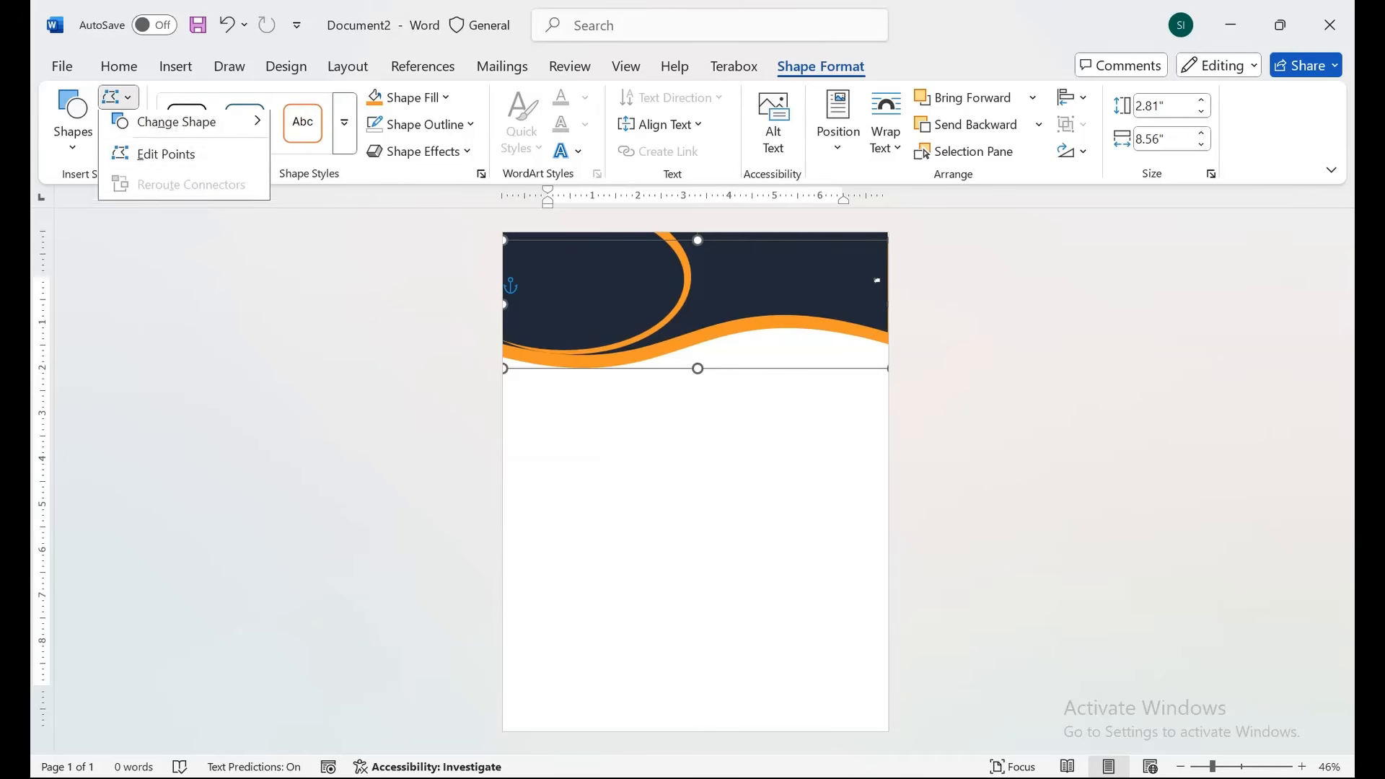
{"action": "left_click", "coordinate": [161, 153]}
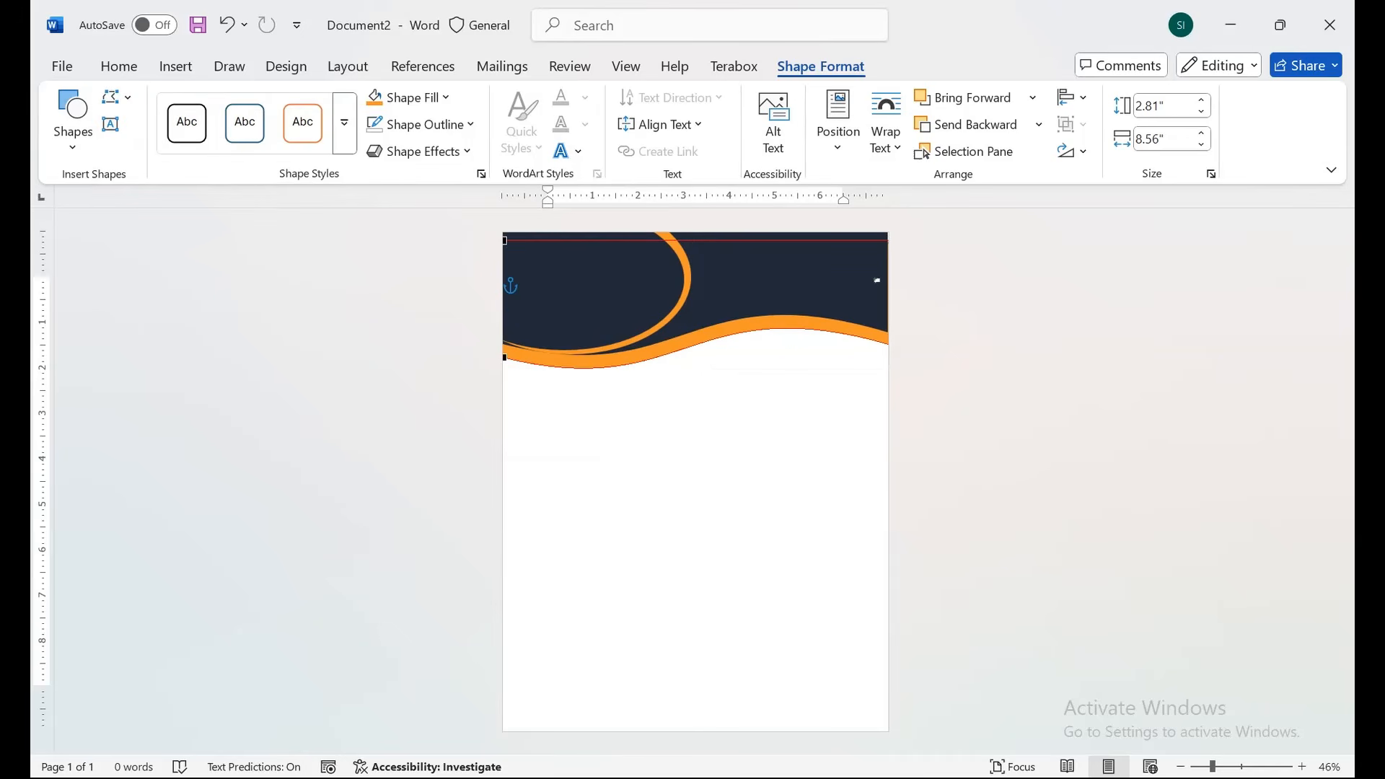
{"action": "left_click", "coordinate": [504, 357]}
{"action": "left_click_drag", "start_coordinate": [686, 404], "coordinate": [686, 407]}
{"action": "left_click_drag", "start_coordinate": [504, 357], "coordinate": [505, 344]}
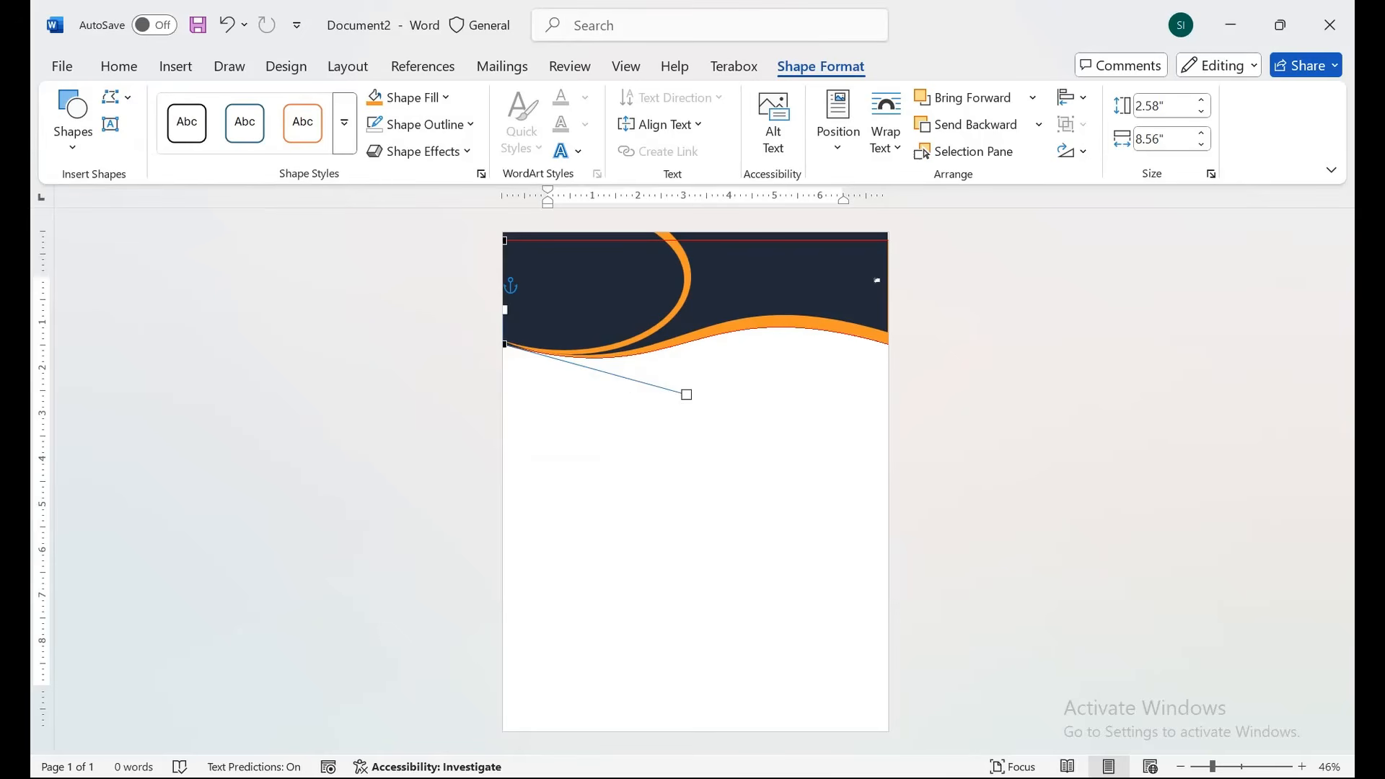
{"action": "left_click", "coordinate": [548, 281]}
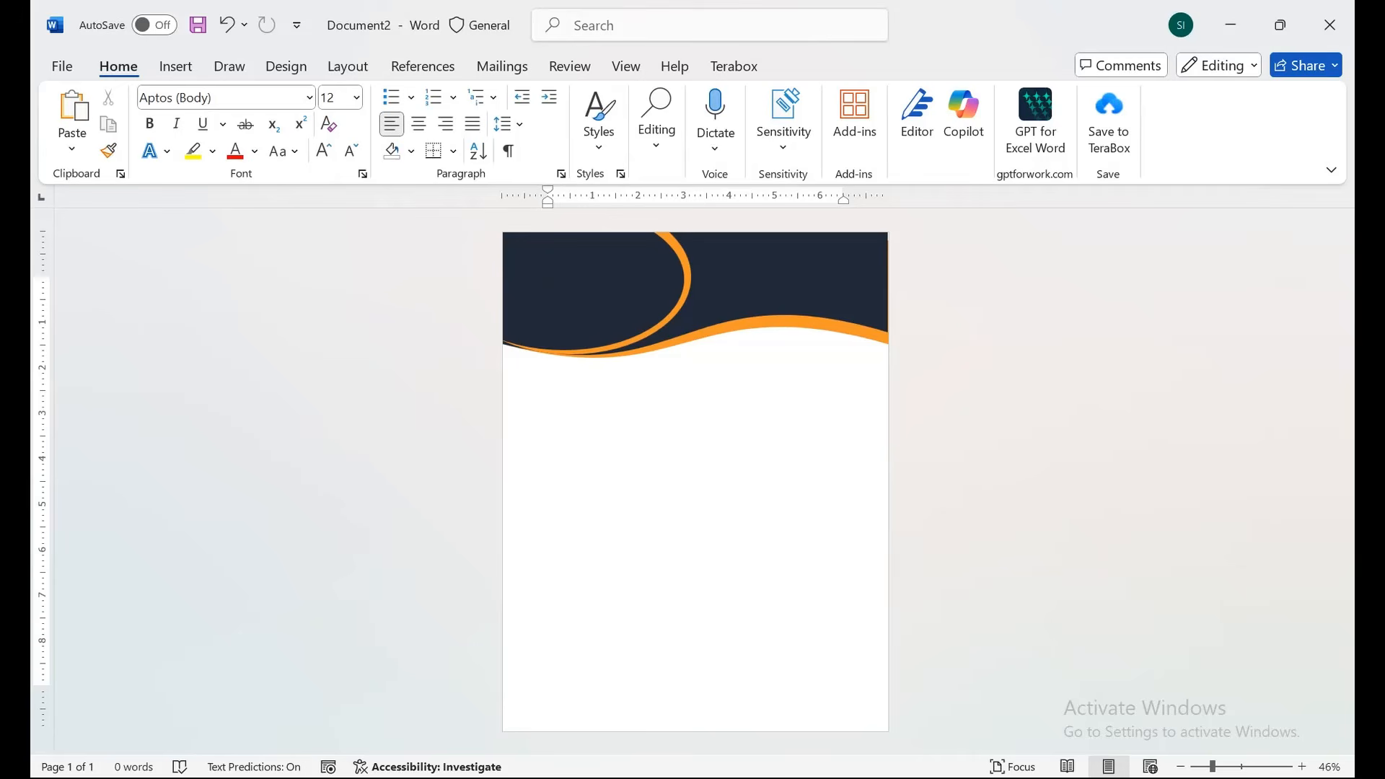
Paste a wave copy and move the ellipse, then undo both changes.
{"action": "key", "text": "ctrl+v"}
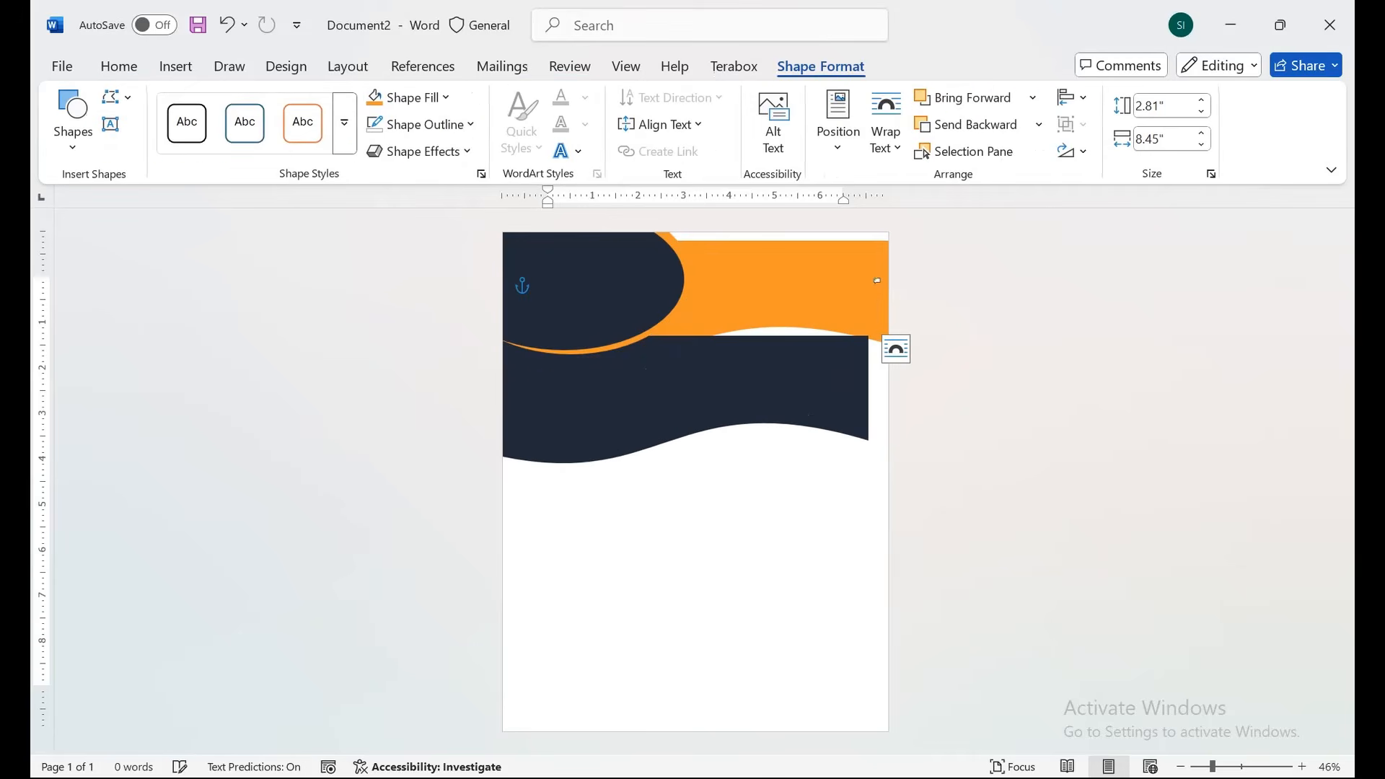
{"action": "left_click_drag", "start_coordinate": [593, 289], "coordinate": [573, 297]}
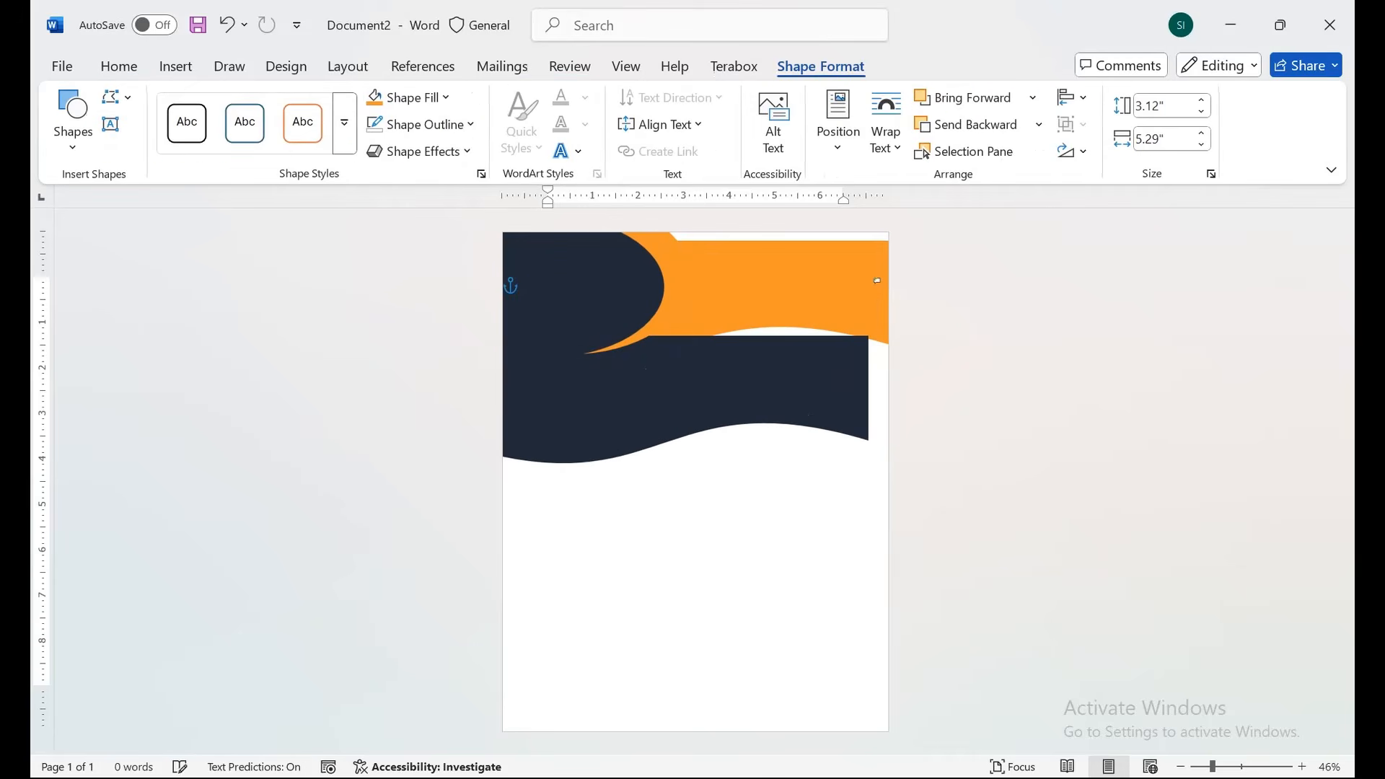
{"action": "key", "text": "ctrl+z"}
{"action": "key", "text": "ctrl+z"}
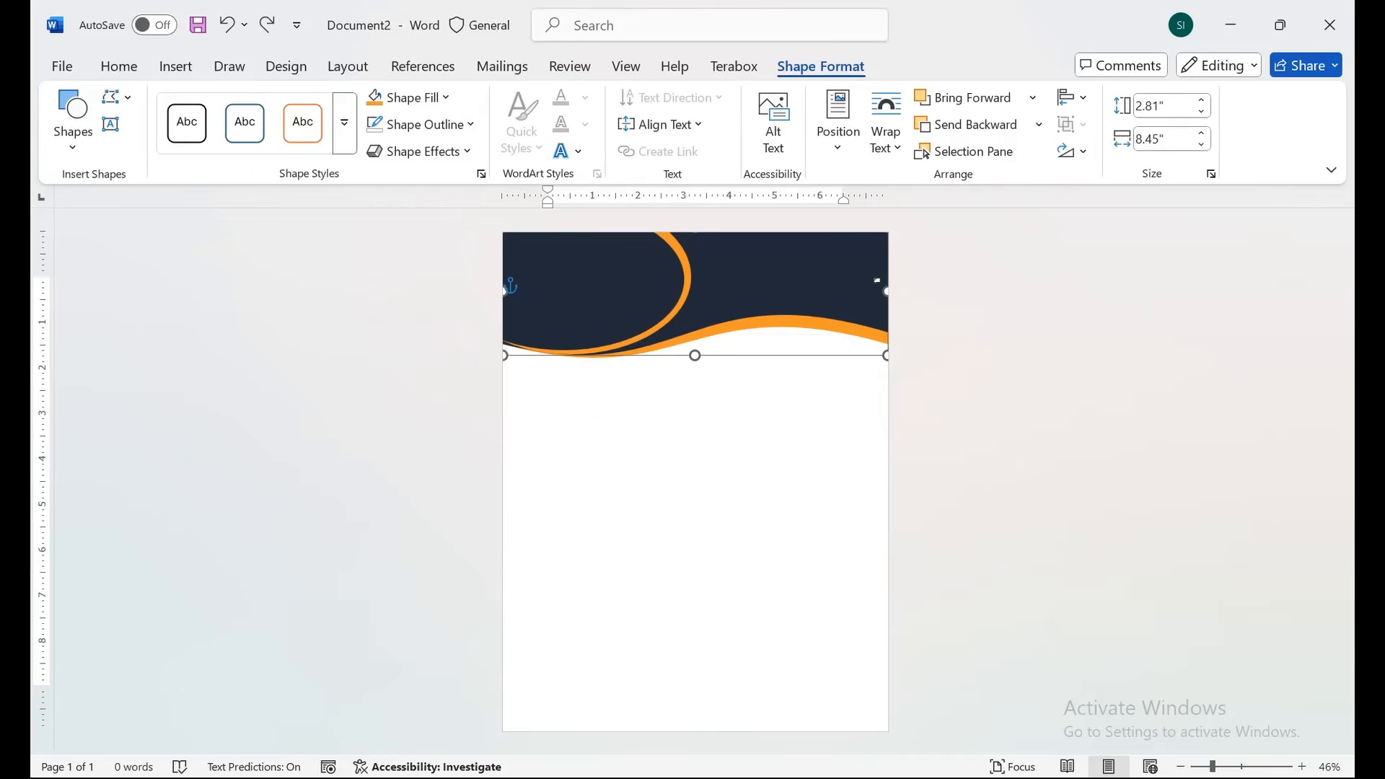
{"action": "key", "text": "ctrl+z"}
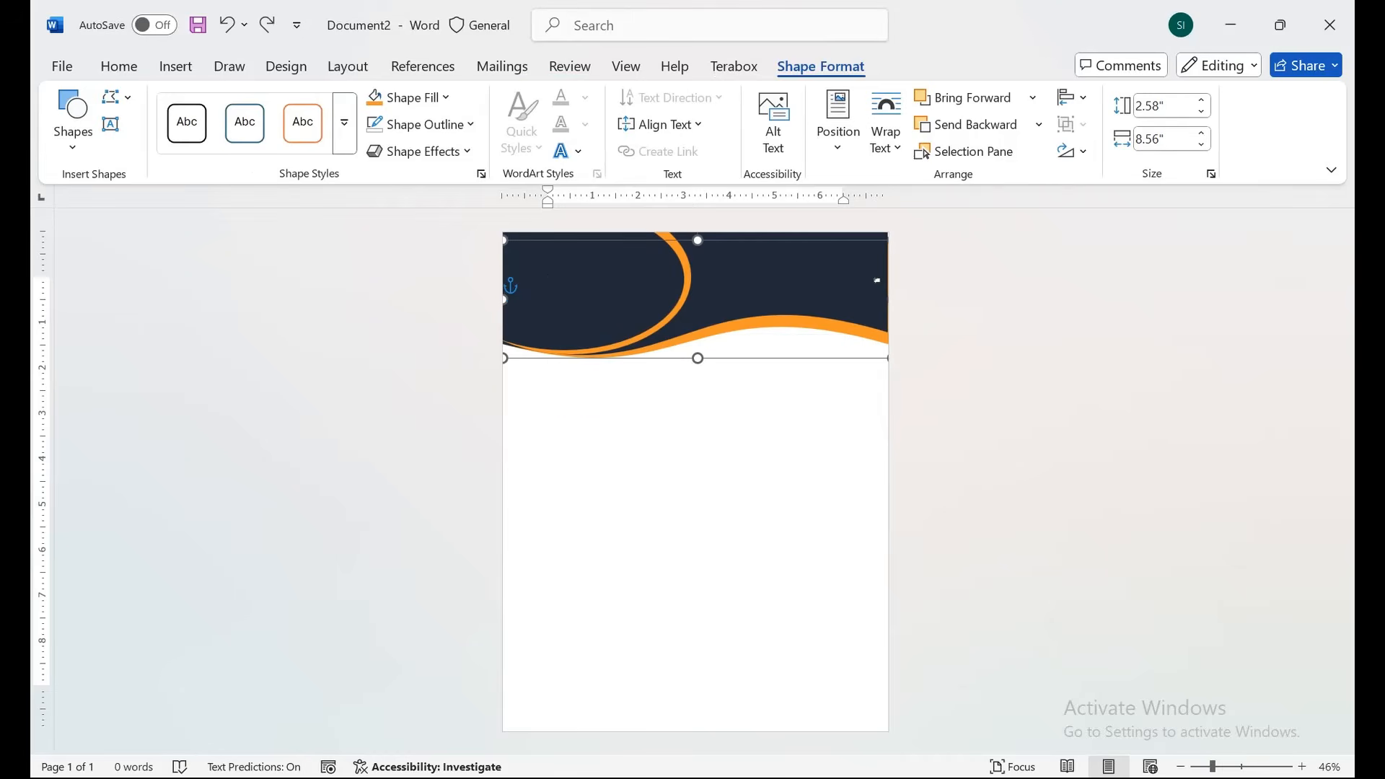
Group the navy and orange header wave shapes together.
{"action": "left_click", "coordinate": [877, 280], "text": "shift"}
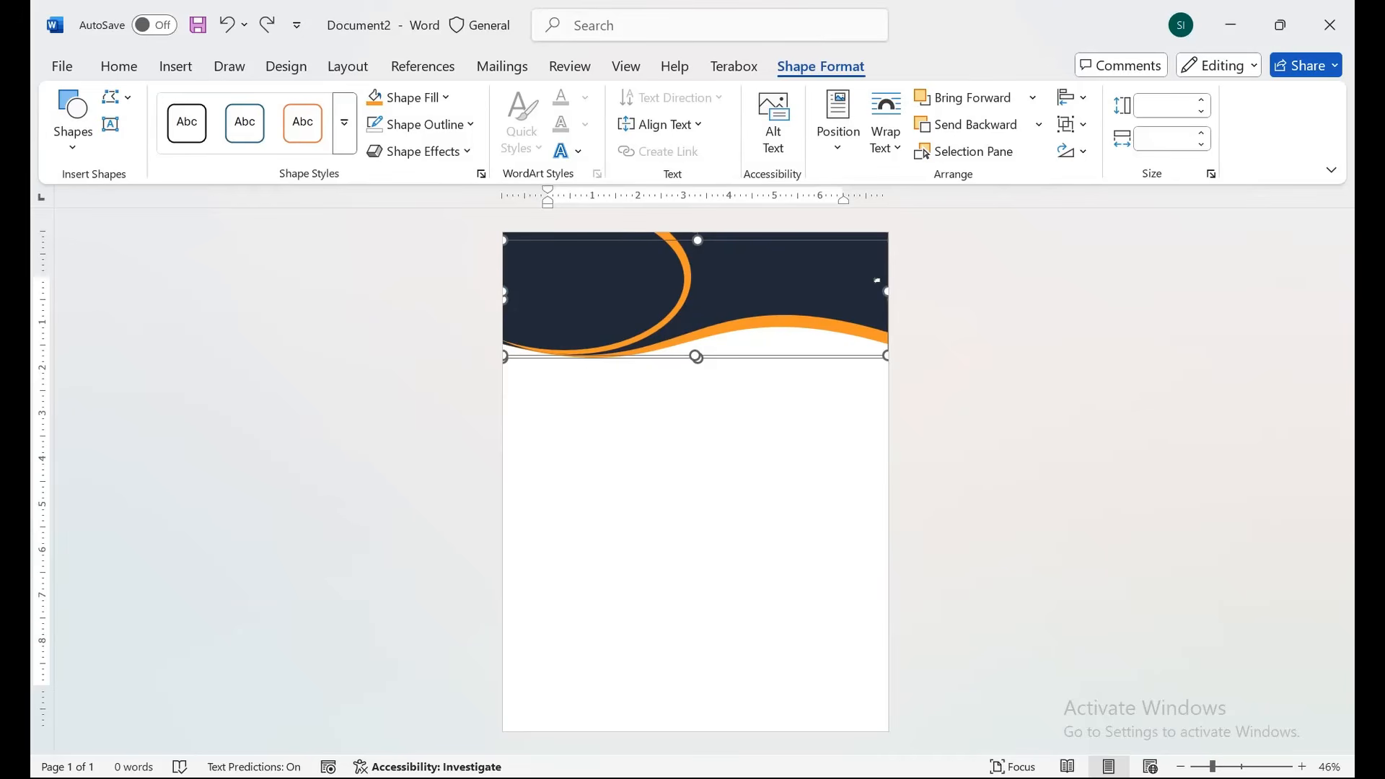
{"action": "right_click", "coordinate": [799, 270]}
{"action": "mouse_move", "coordinate": [853, 445]}
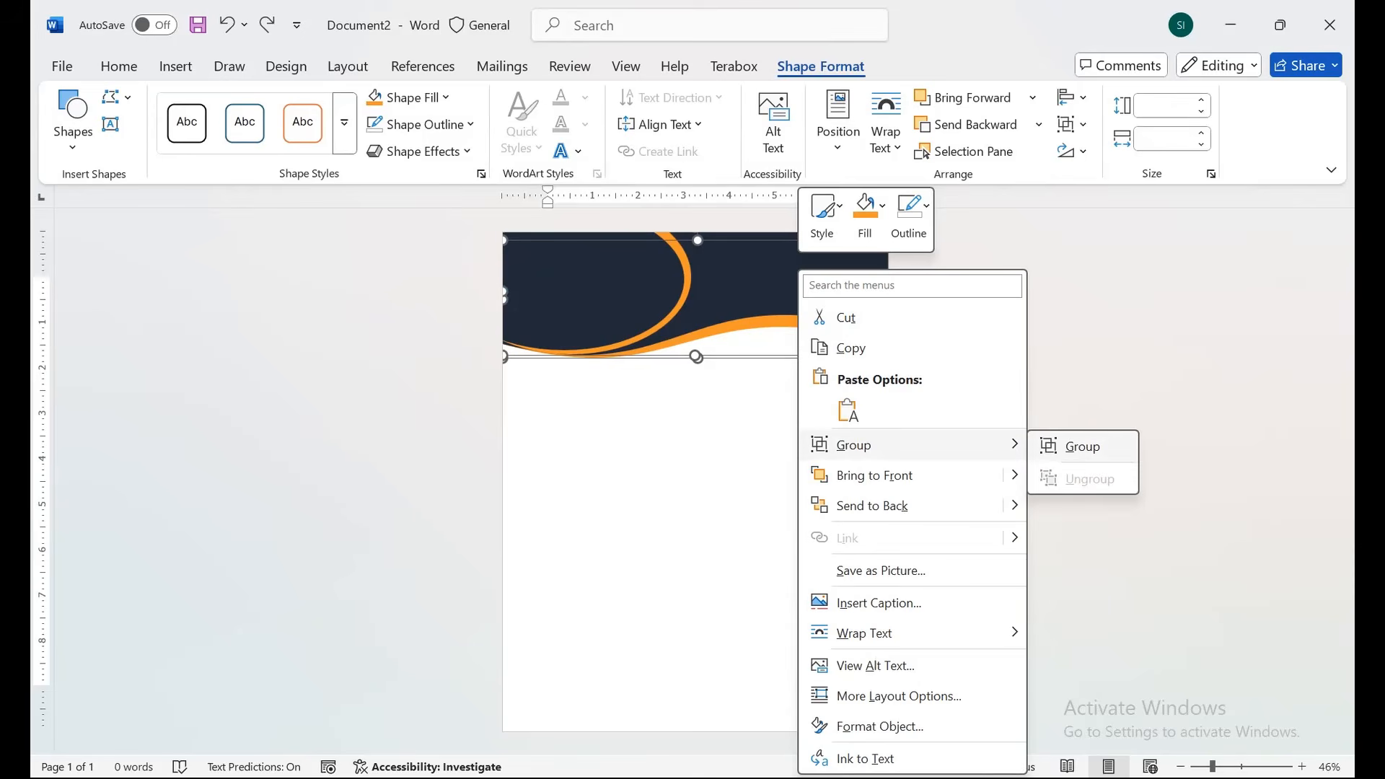
{"action": "left_click", "coordinate": [1082, 446]}
{"action": "left_click", "coordinate": [1067, 455]}
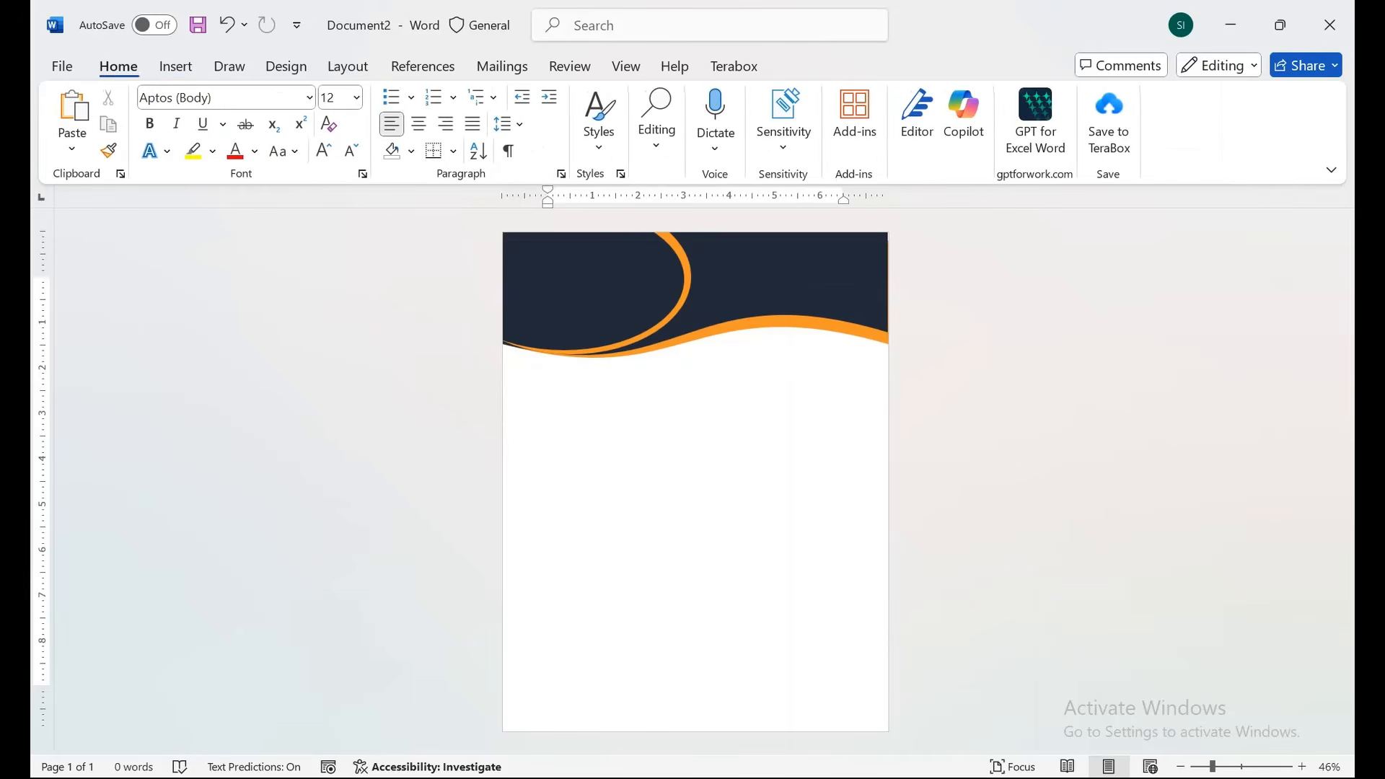
{"action": "left_click_drag", "start_coordinate": [799, 278], "coordinate": [795, 335]}
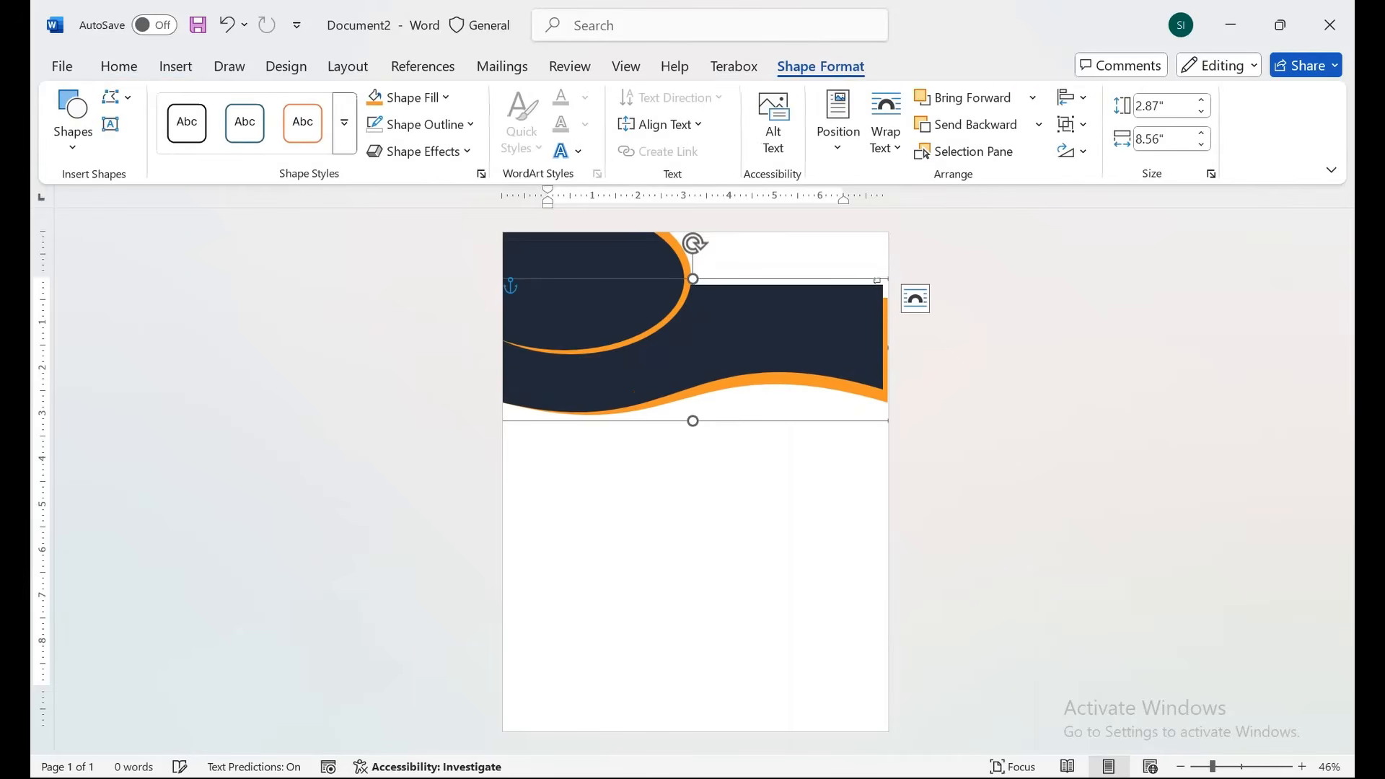
{"action": "key", "text": "ctrl+z"}
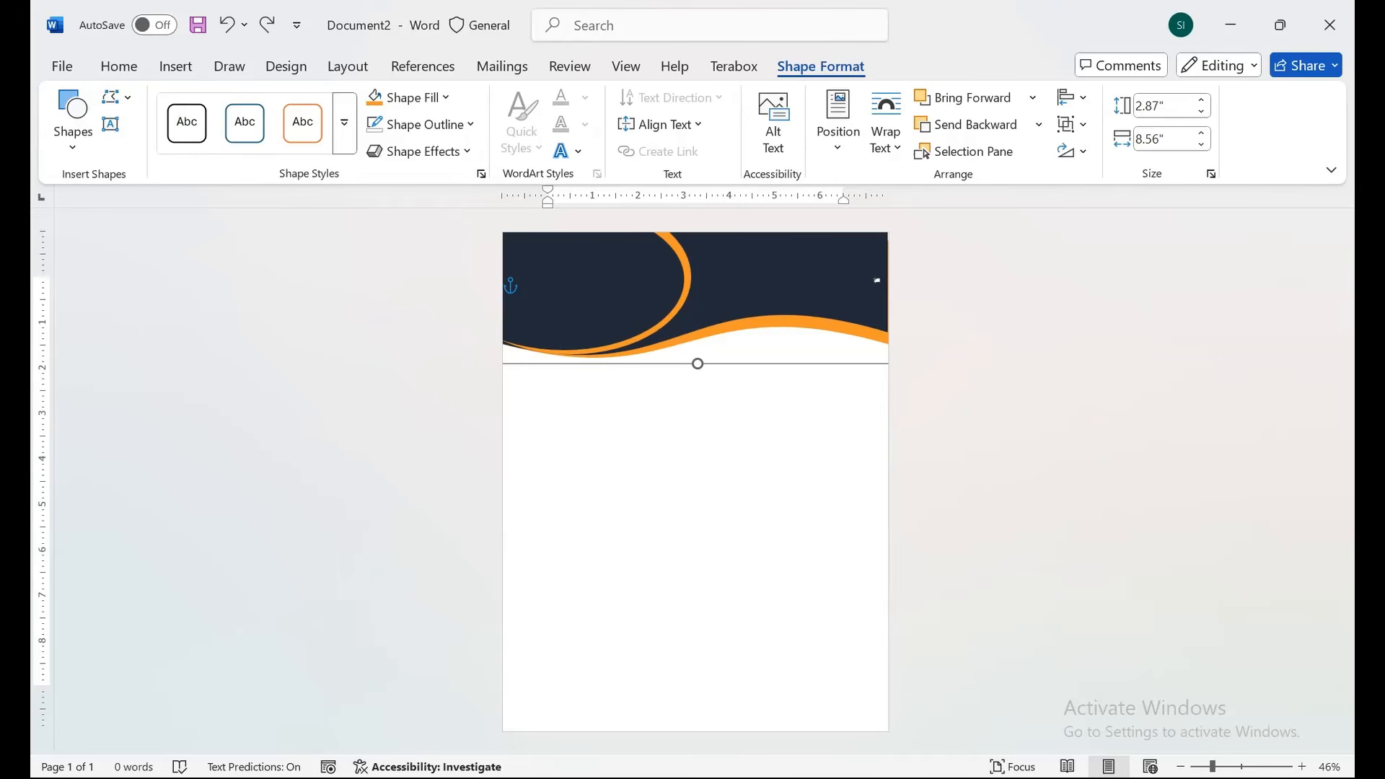
Duplicate the grouped header, move it to the page bottom and apply Flip Horizontal.
{"action": "key", "text": "ctrl+d"}
{"action": "left_click_drag", "start_coordinate": [796, 285], "coordinate": [796, 673]}
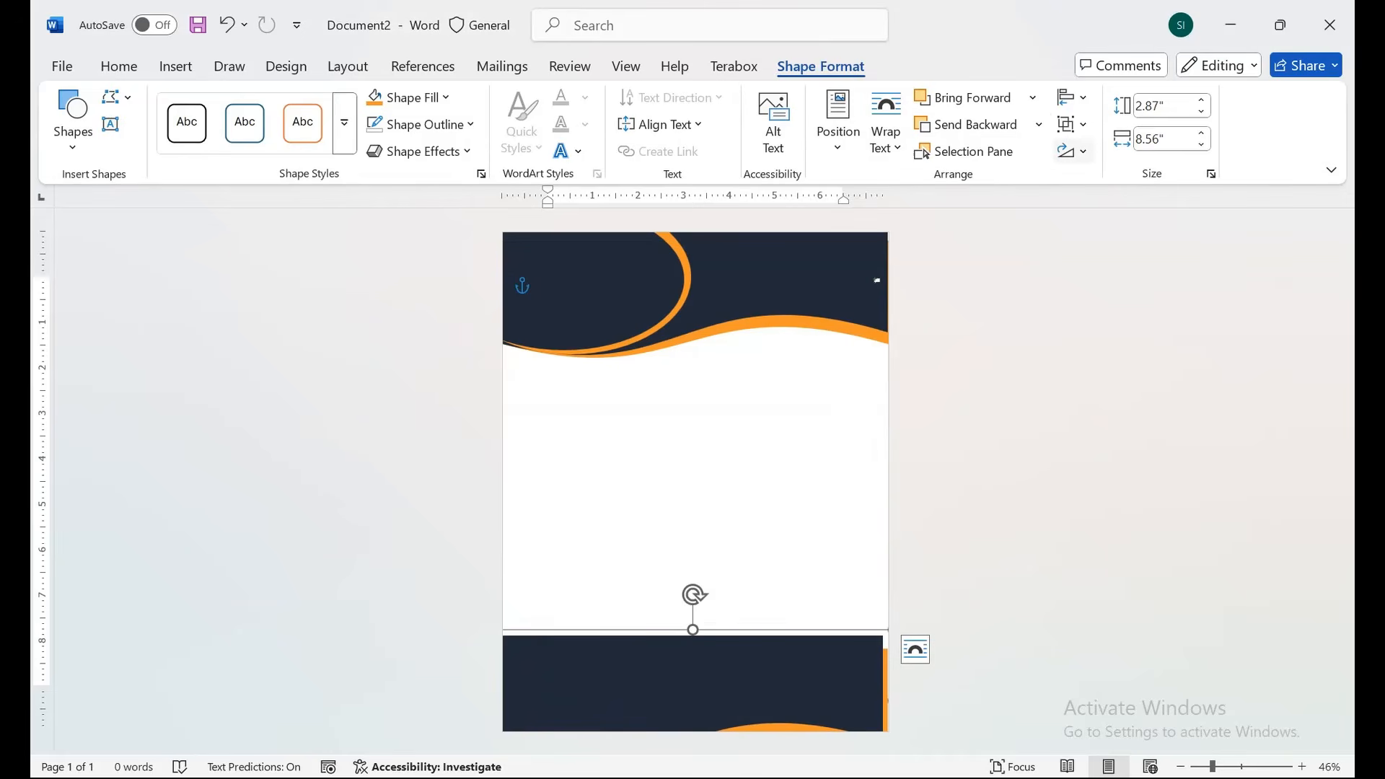
{"action": "left_click", "coordinate": [1073, 151]}
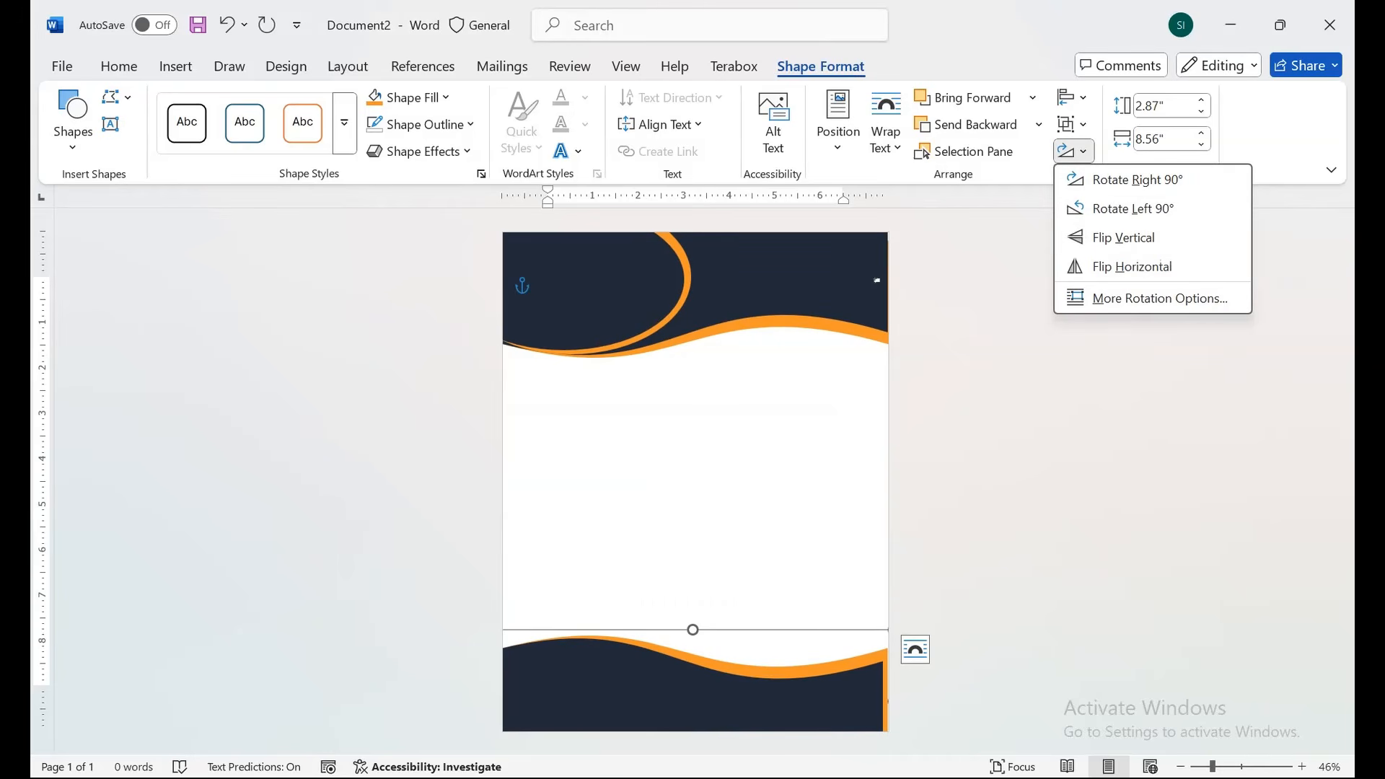
{"action": "left_click", "coordinate": [1132, 266]}
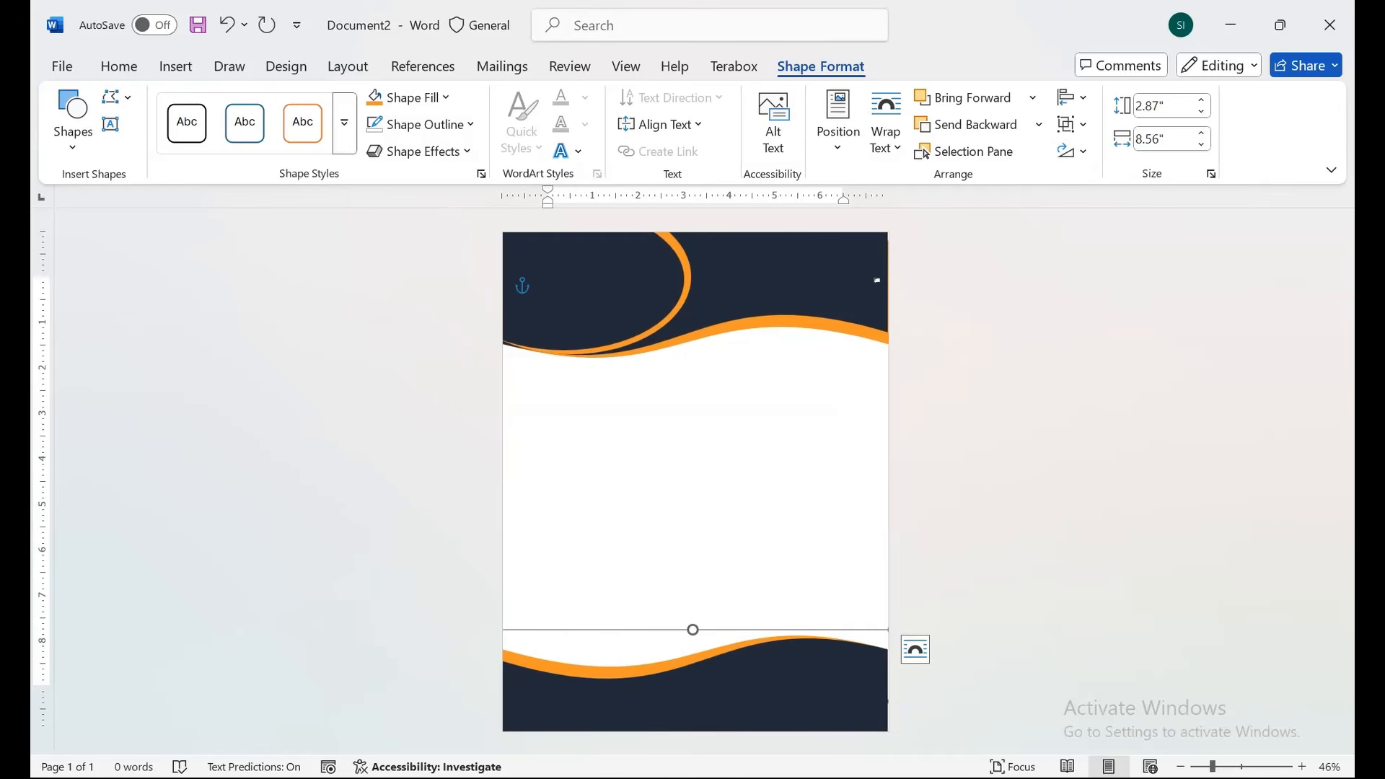
{"action": "key", "text": "Tab"}
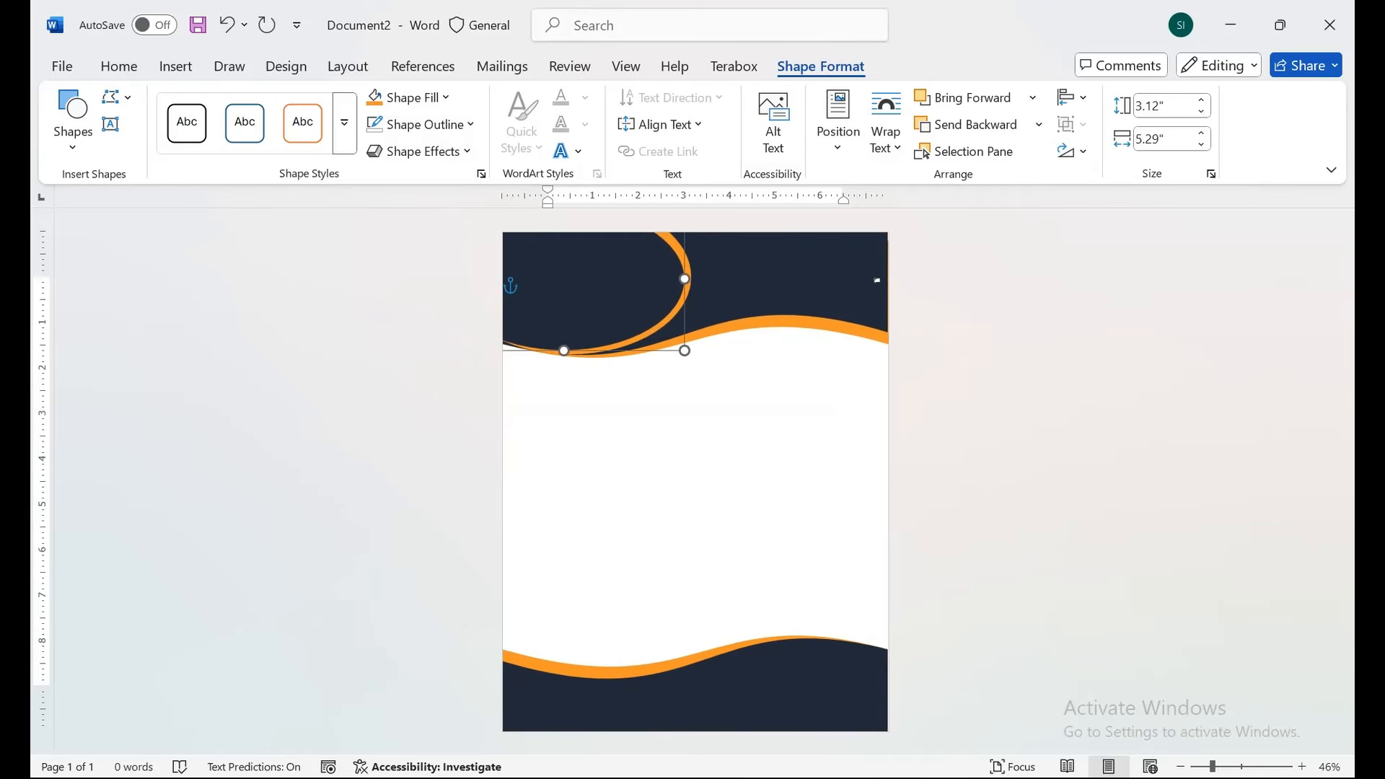
{"action": "key", "text": "Escape"}
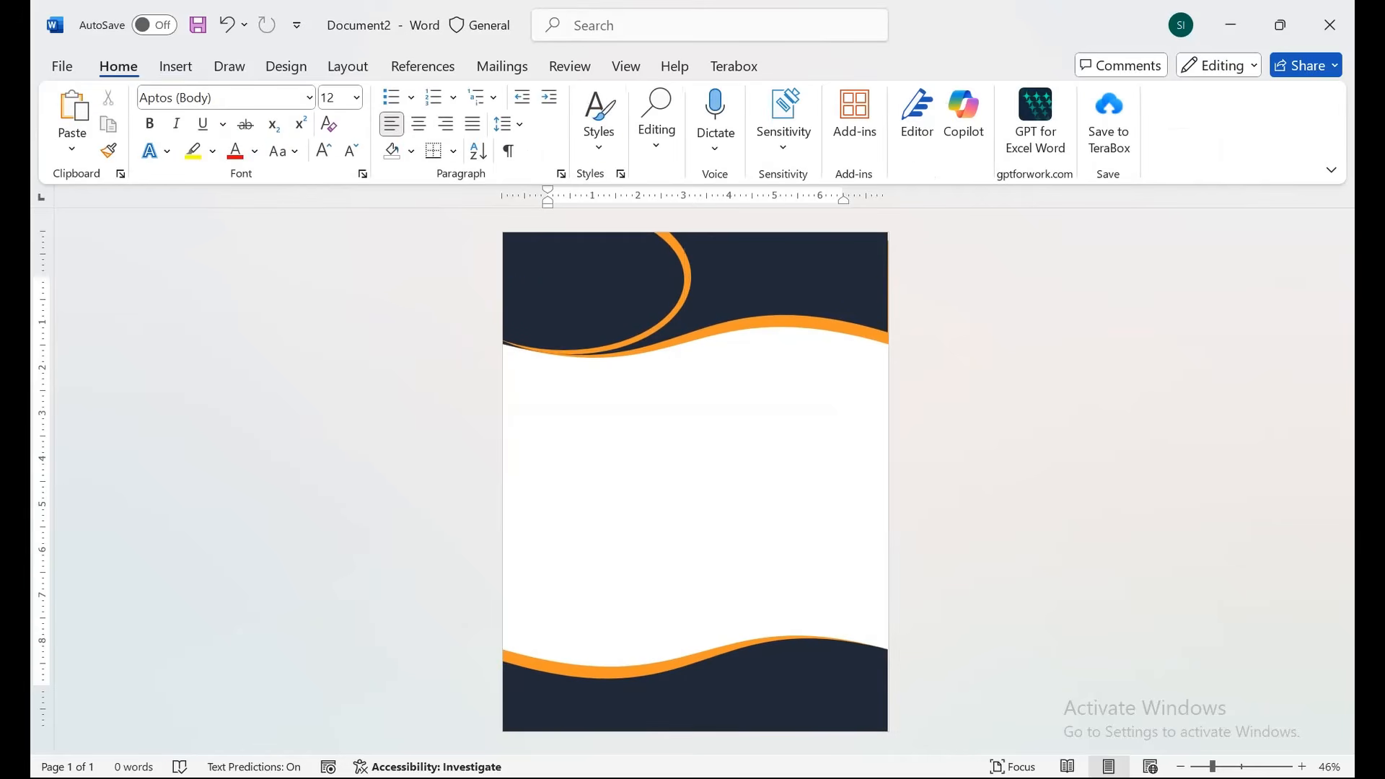
Open the Selection Pane from Home > Editing > Select.
{"action": "left_click", "coordinate": [614, 282]}
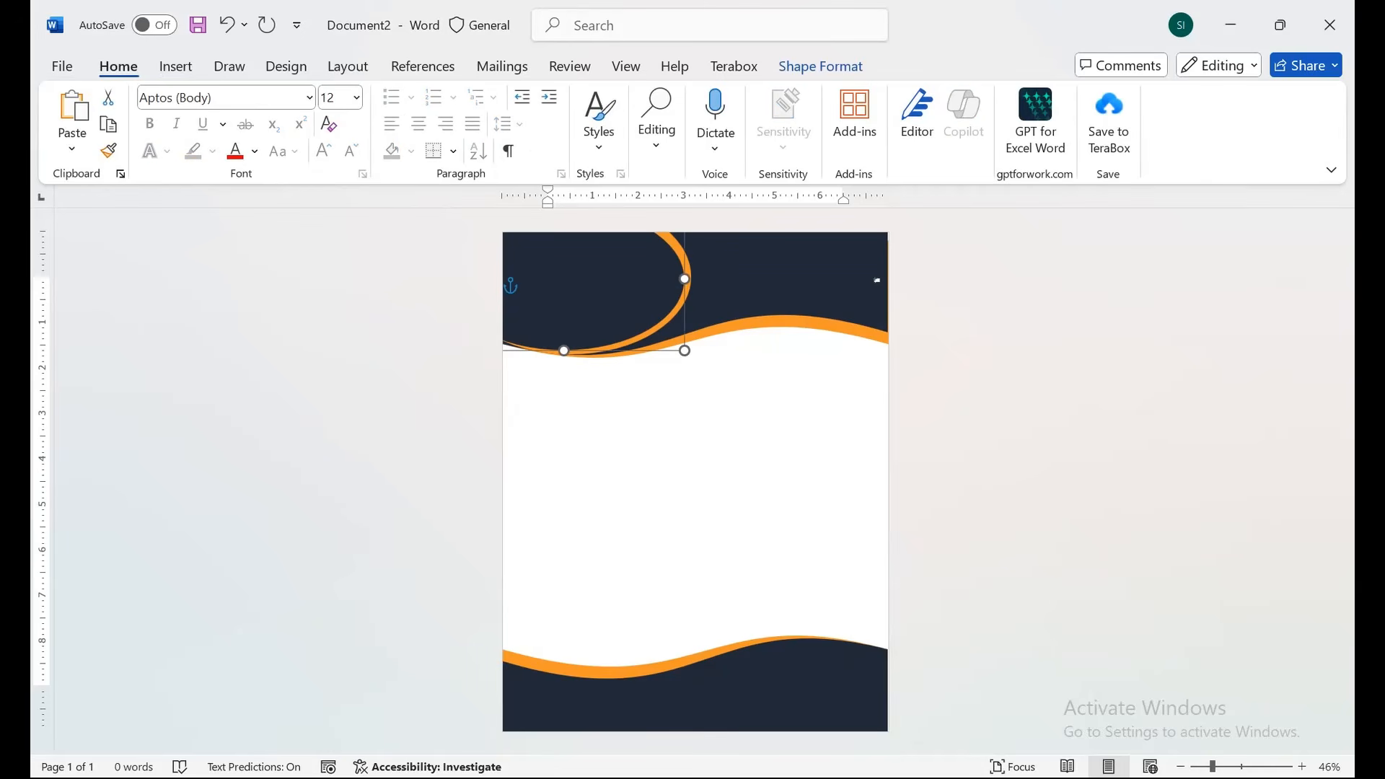
{"action": "left_click", "coordinate": [656, 122]}
{"action": "left_click", "coordinate": [674, 250]}
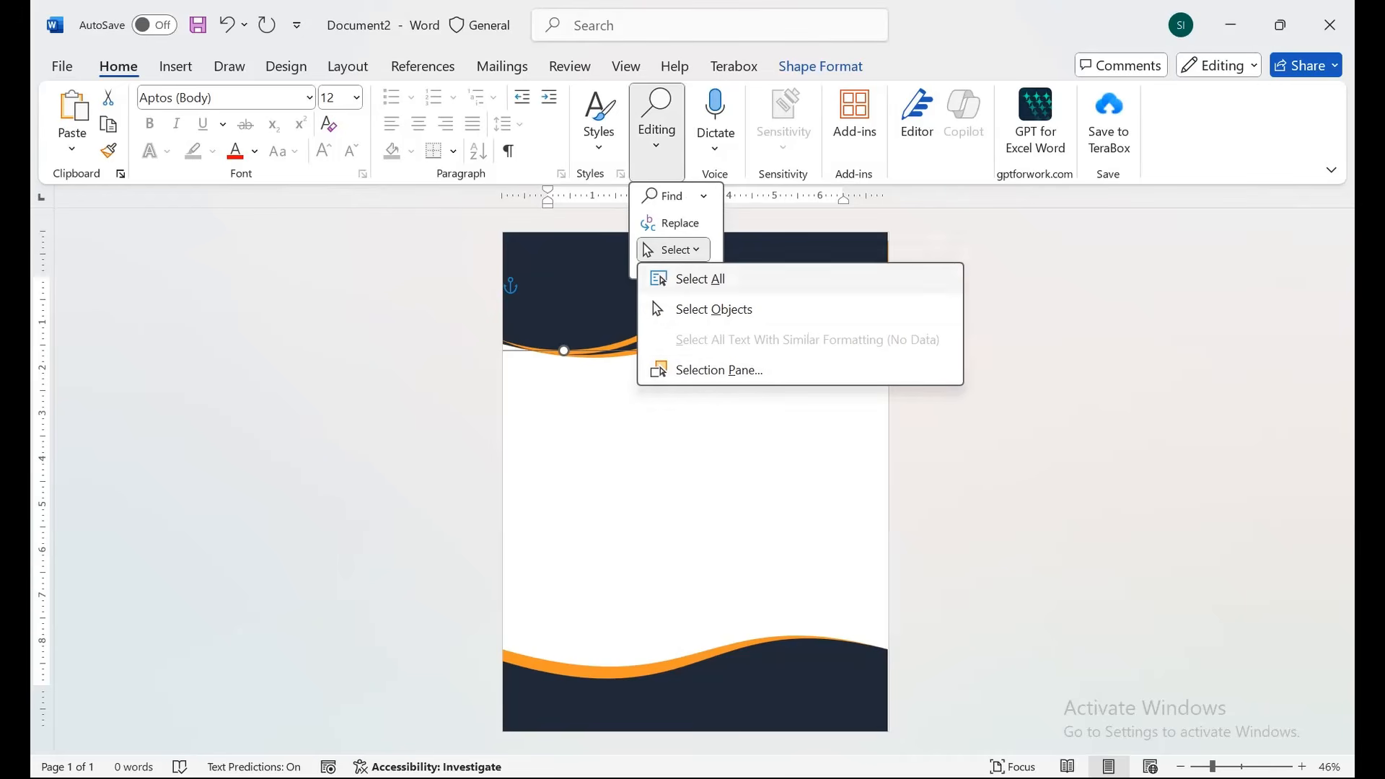
{"action": "left_click", "coordinate": [719, 369]}
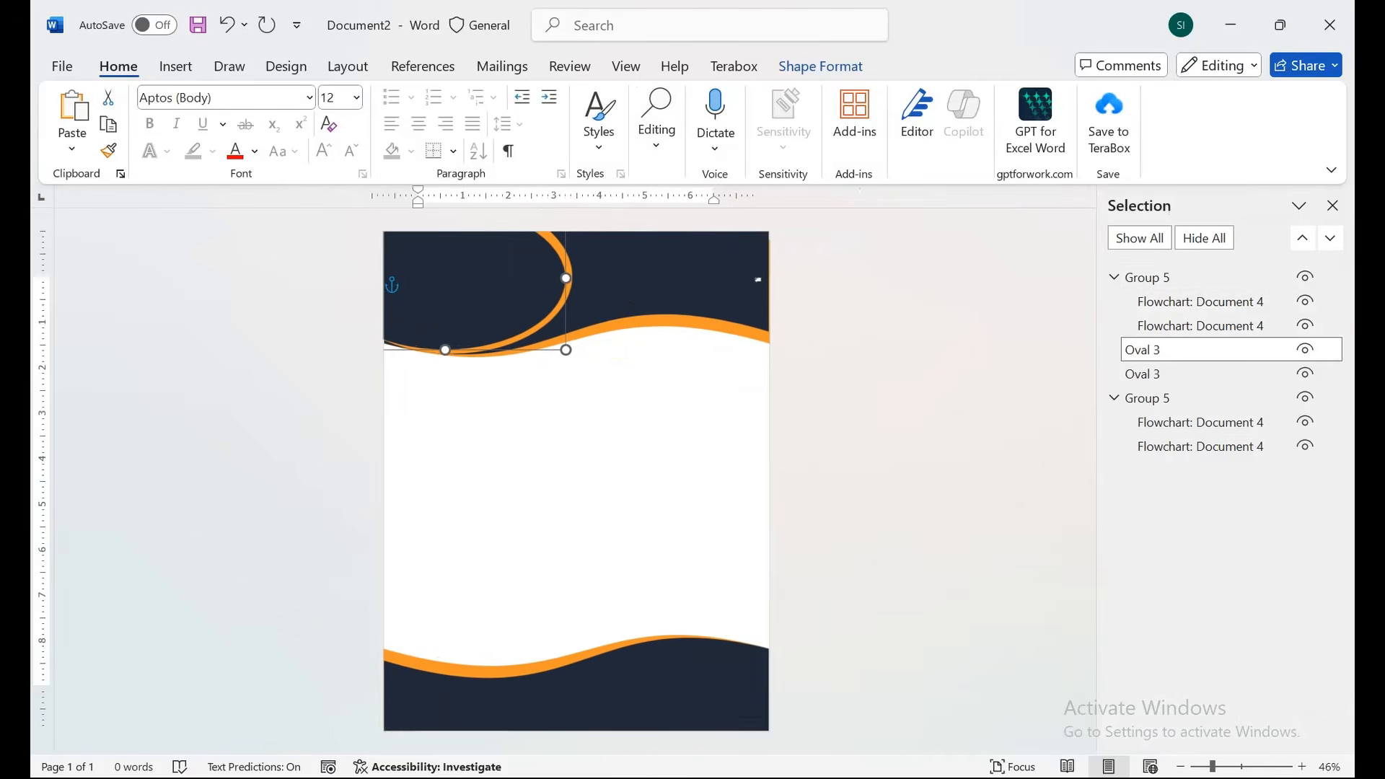
Select both Oval 3 entries and group the navy and orange ovals into Group 6.
{"action": "left_click", "coordinate": [1201, 422]}
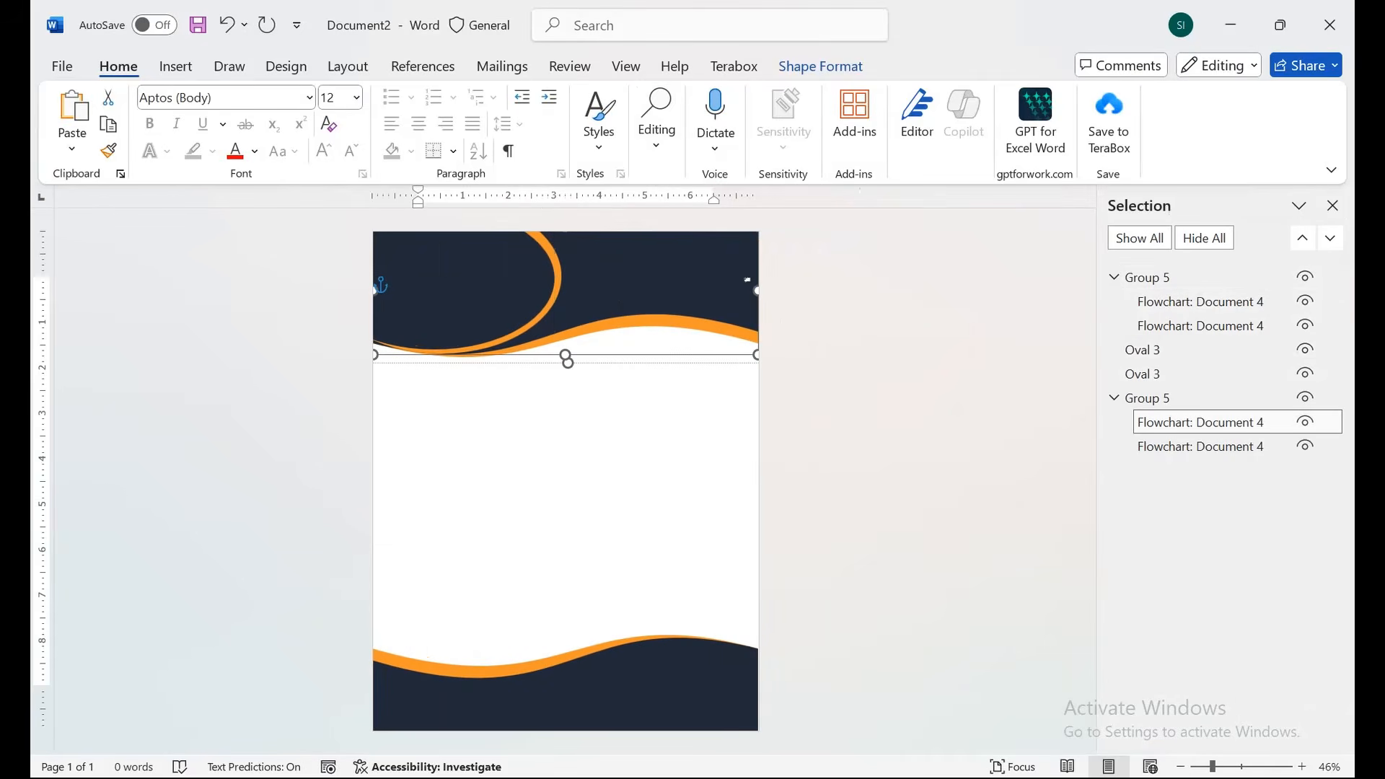
{"action": "left_click", "coordinate": [1200, 446]}
{"action": "left_click", "coordinate": [1201, 374]}
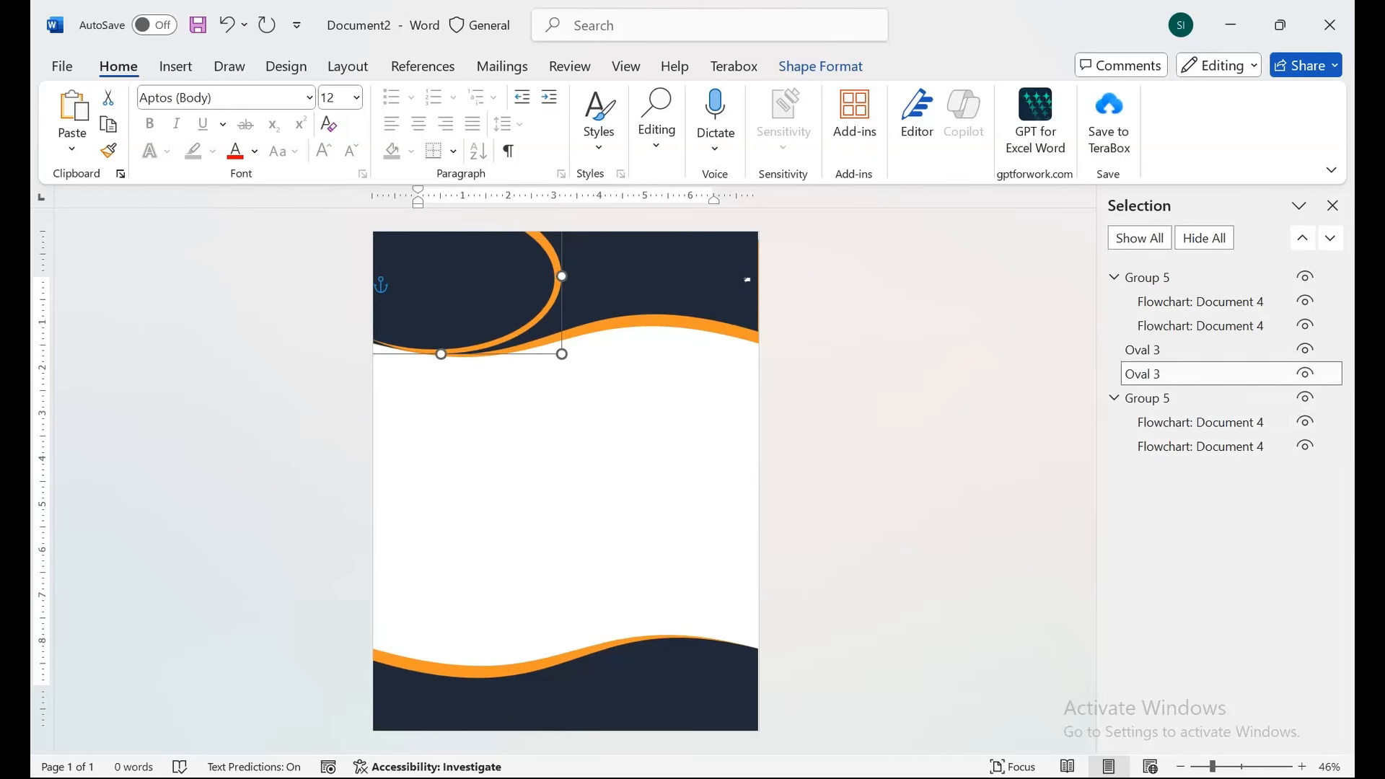
{"action": "left_click", "coordinate": [1200, 351], "text": "ctrl"}
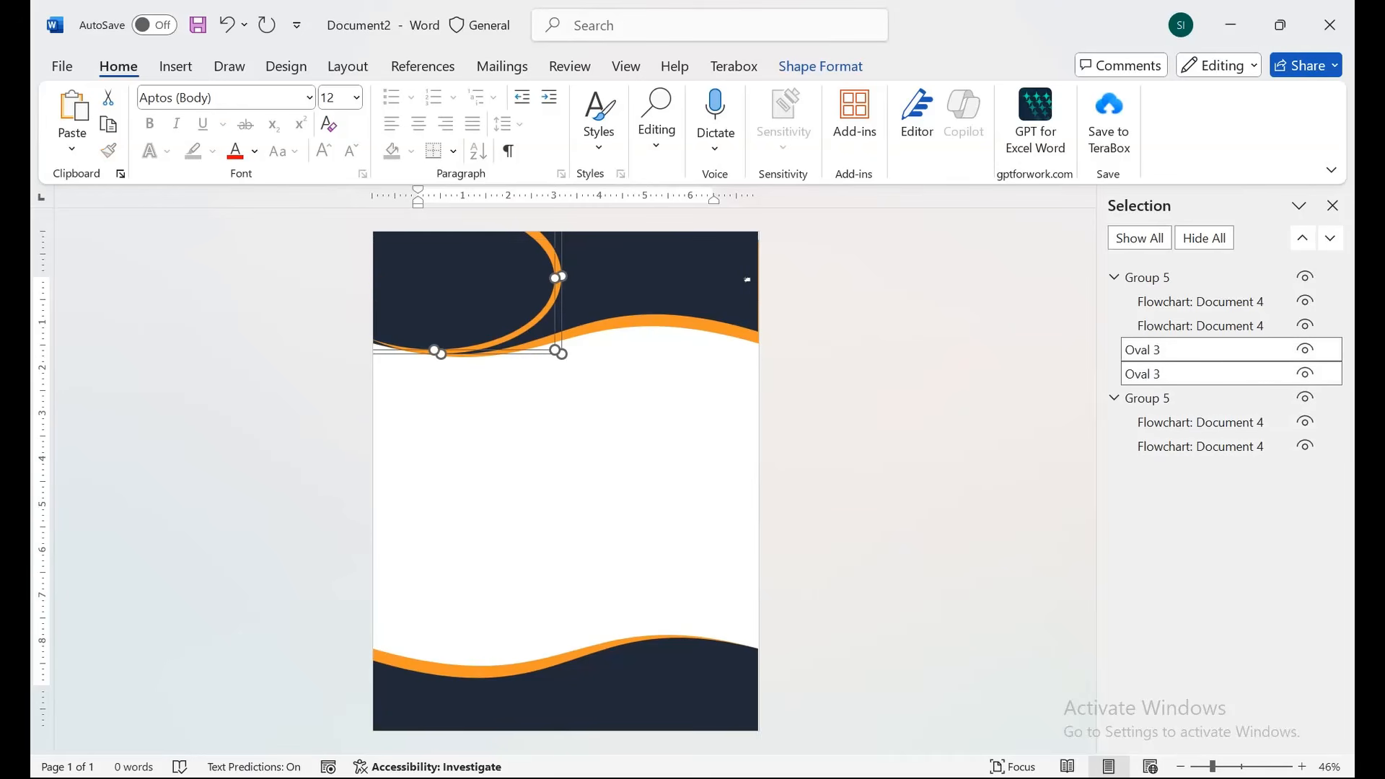
{"action": "right_click", "coordinate": [560, 274]}
{"action": "mouse_move", "coordinate": [617, 444]}
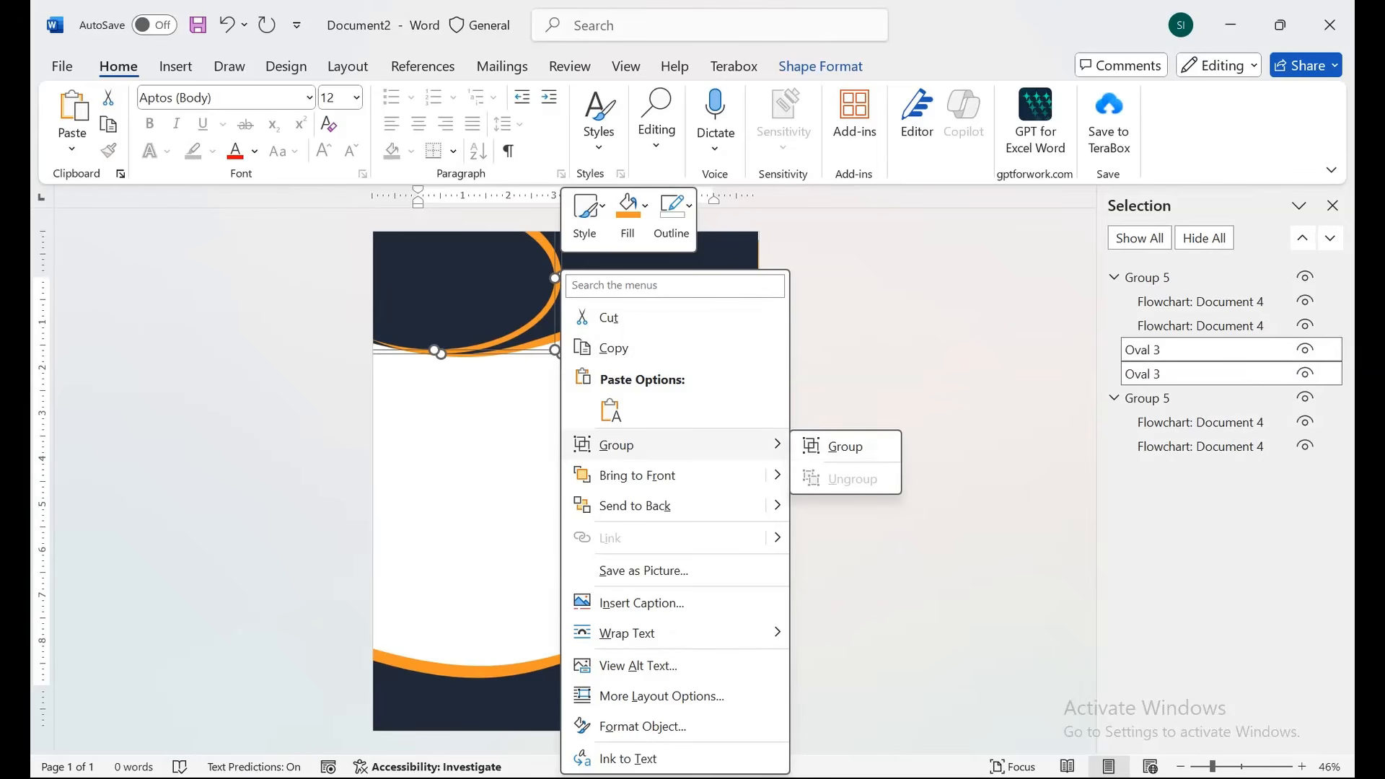
{"action": "left_click", "coordinate": [844, 446]}
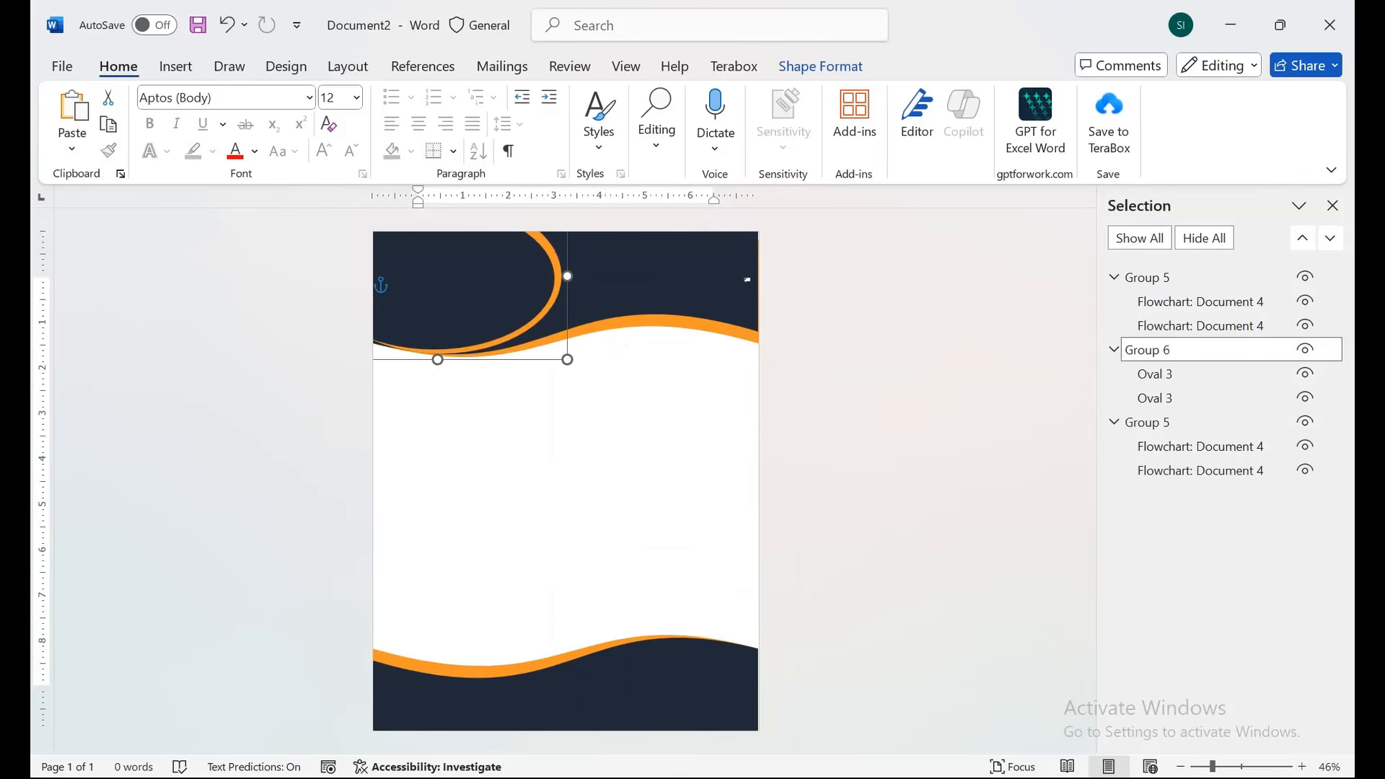
{"action": "key", "text": "Tab"}
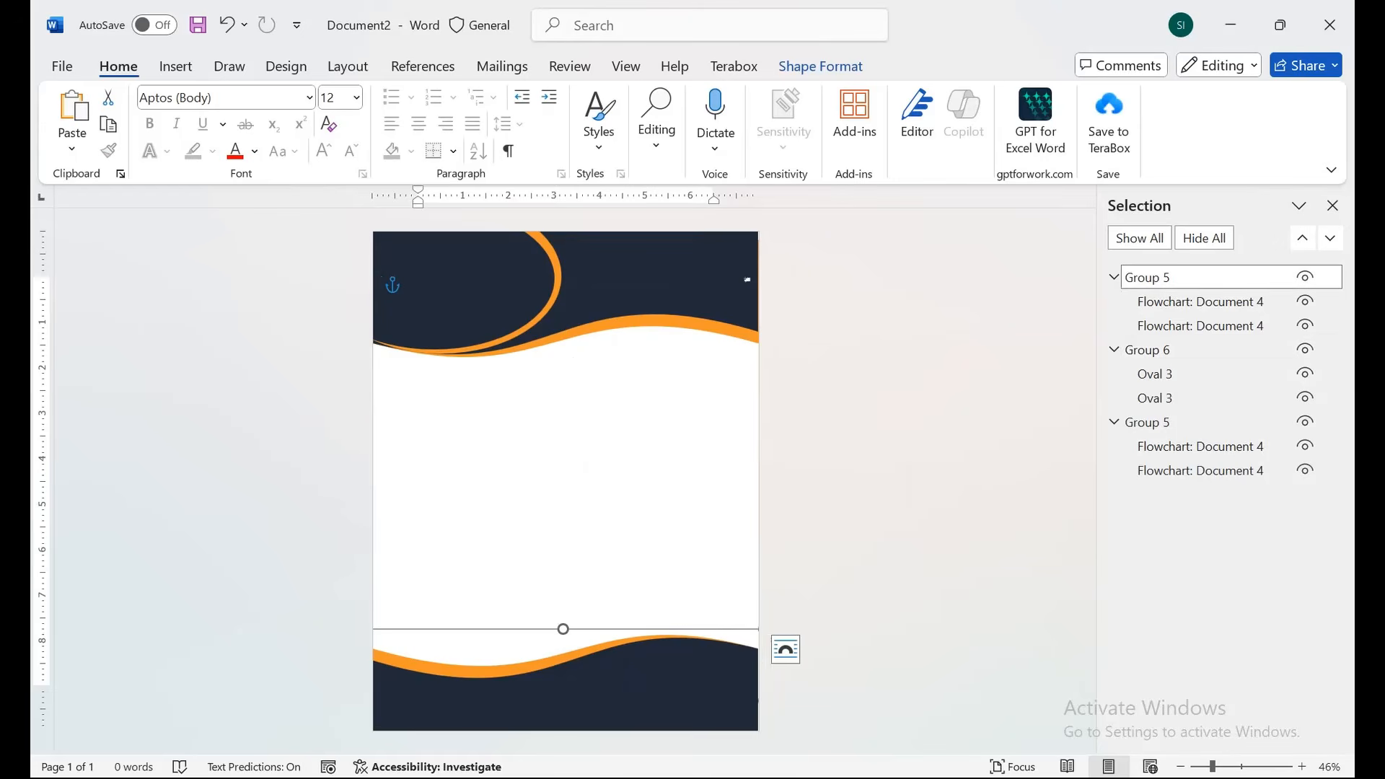
Group the header's wave group and oval group into a single group.
{"action": "key", "text": "Delete"}
{"action": "key", "text": "ctrl+z"}
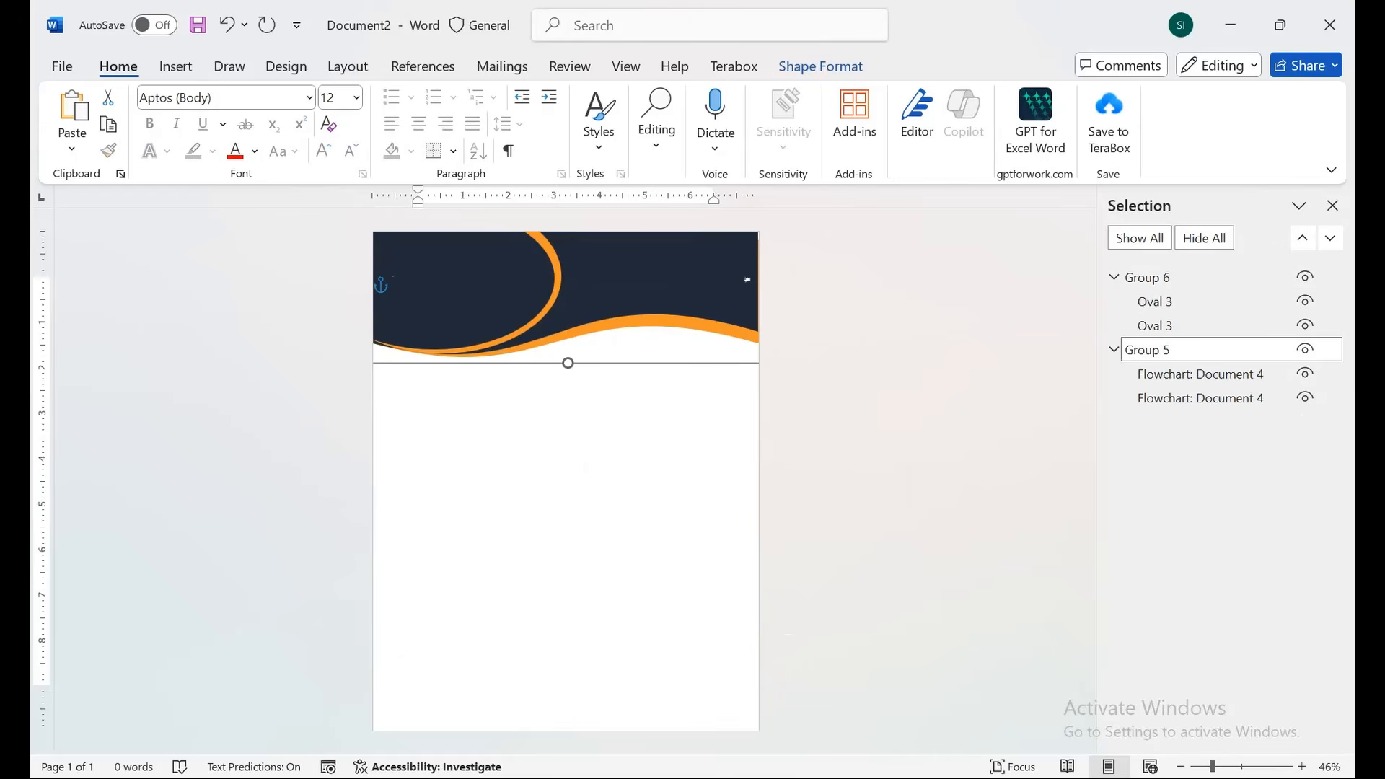
{"action": "left_click", "coordinate": [1147, 278], "text": "ctrl"}
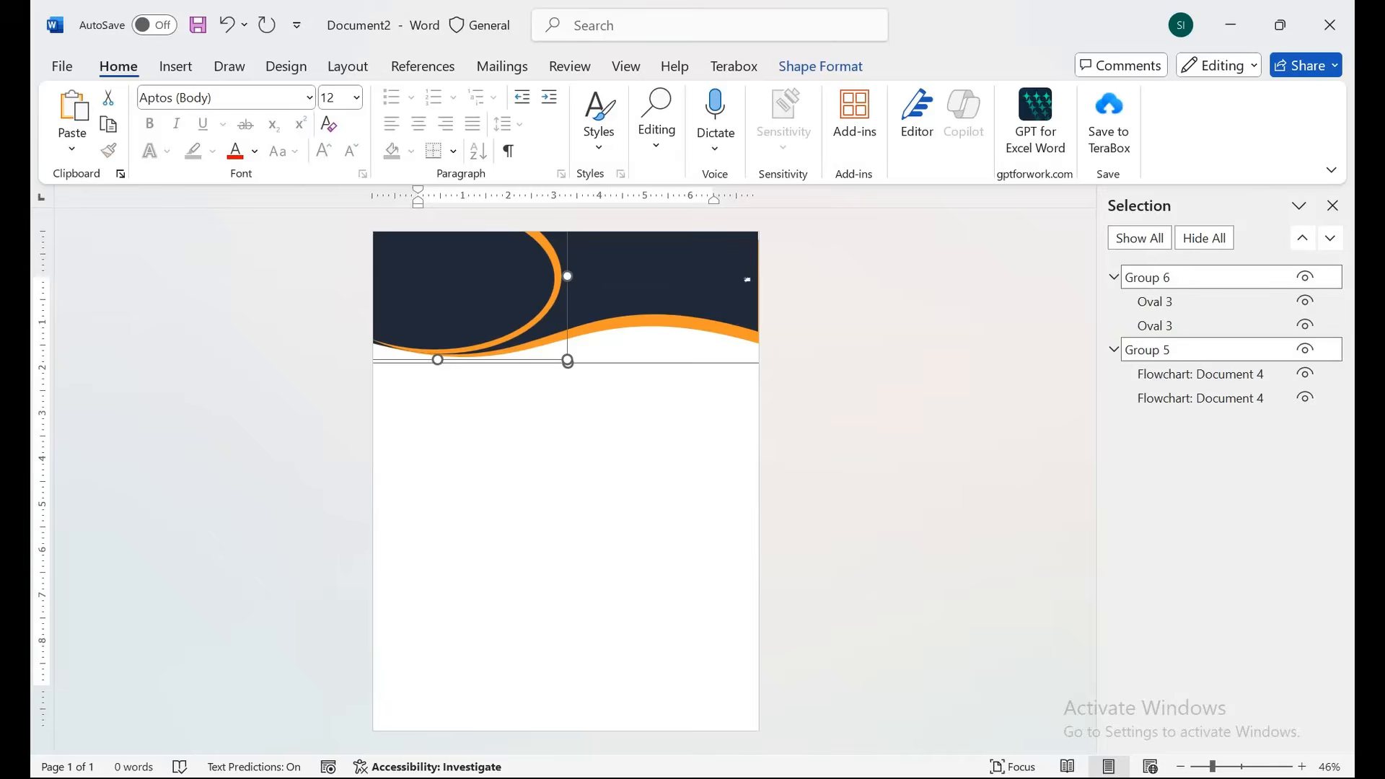
{"action": "right_click", "coordinate": [566, 273]}
{"action": "mouse_move", "coordinate": [615, 442]}
{"action": "left_click", "coordinate": [851, 445]}
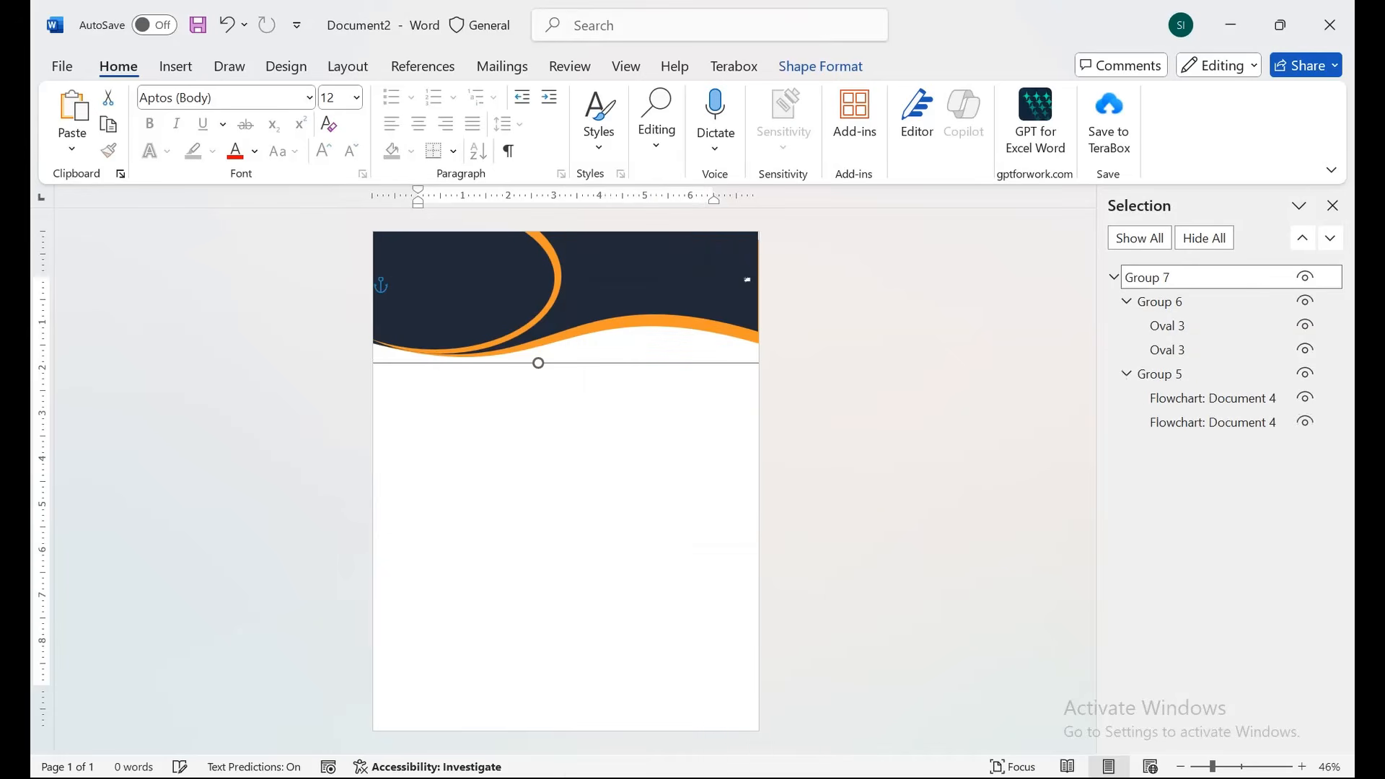
Copy the header group to the page bottom, flip it vertically and horizontally, and nudge it right.
{"action": "left_click_drag", "start_coordinate": [620, 279], "coordinate": [640, 693]}
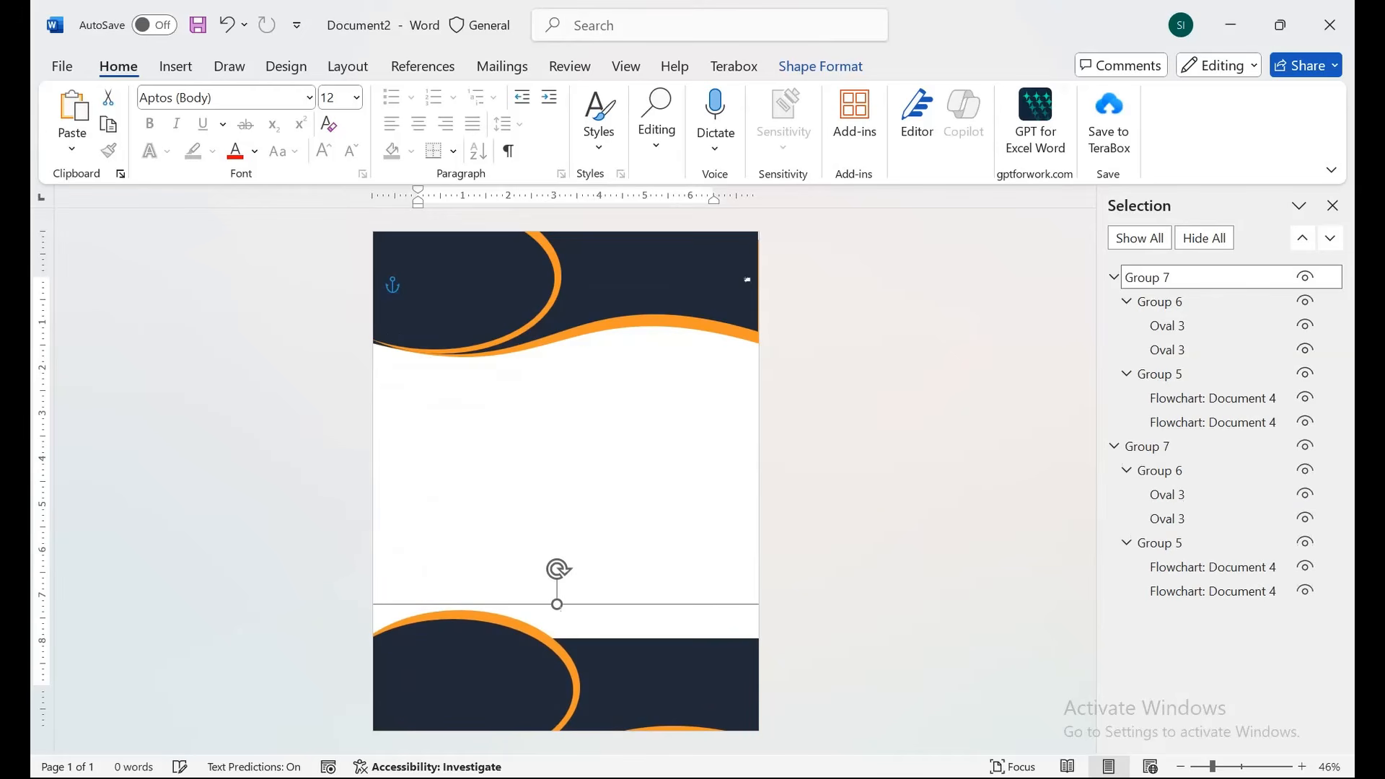
{"action": "left_click", "coordinate": [820, 66]}
{"action": "left_click", "coordinate": [1073, 151]}
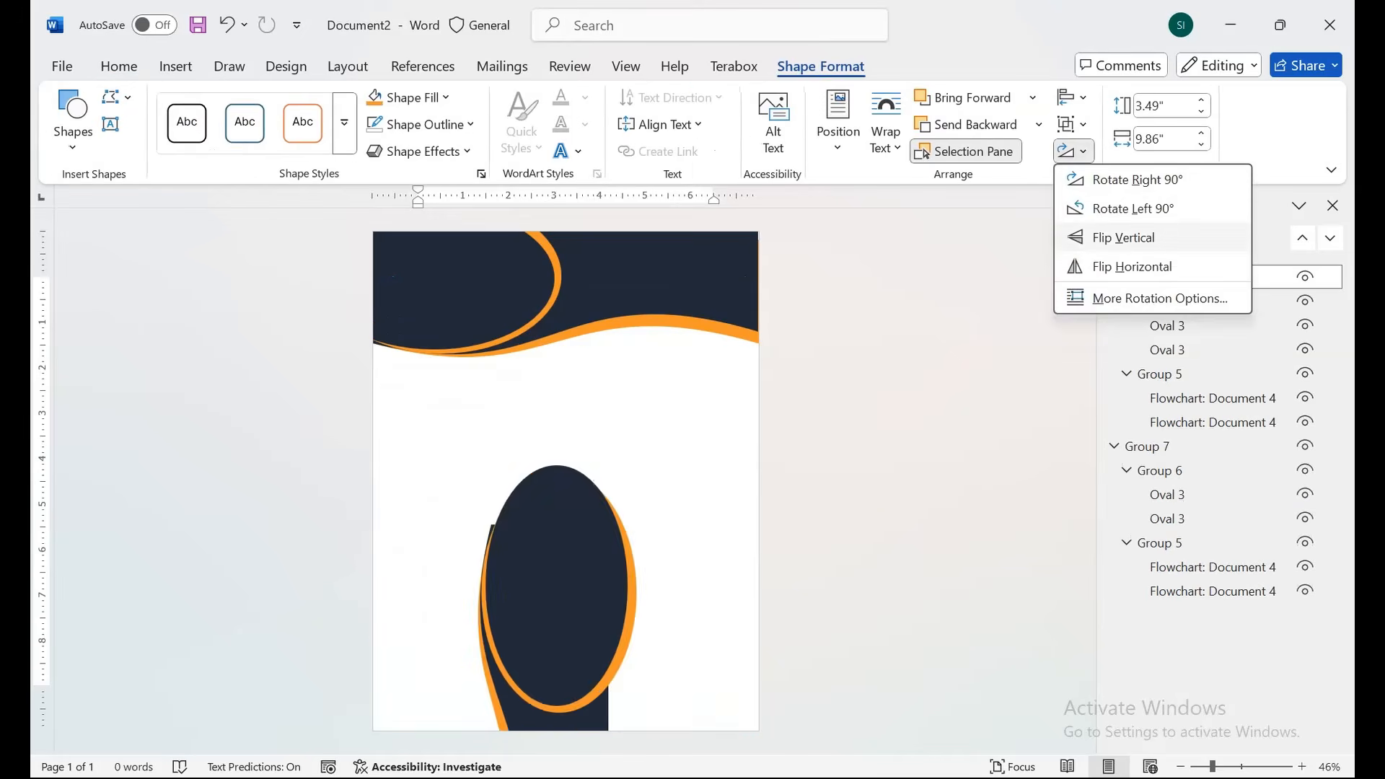
{"action": "left_click", "coordinate": [1123, 237]}
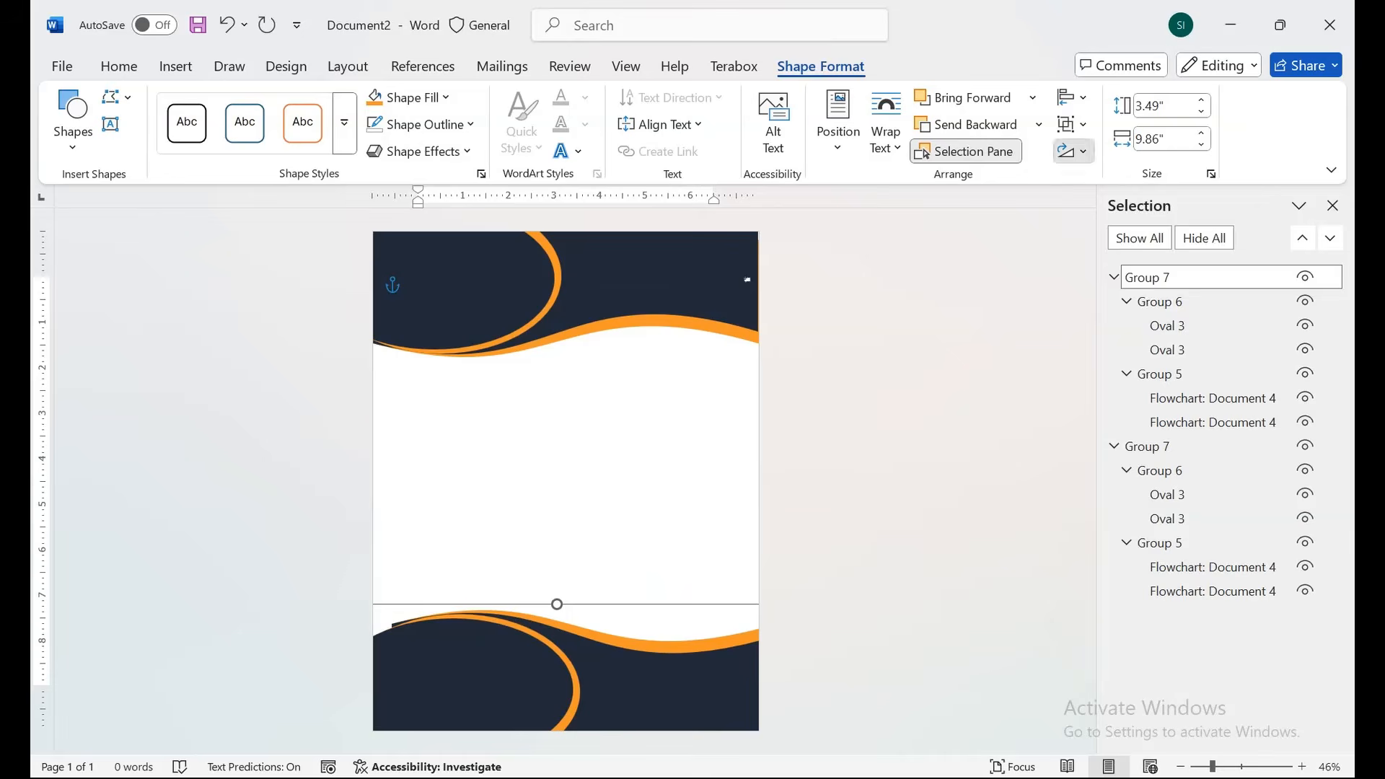
{"action": "left_click", "coordinate": [1074, 150]}
{"action": "left_click", "coordinate": [1133, 267]}
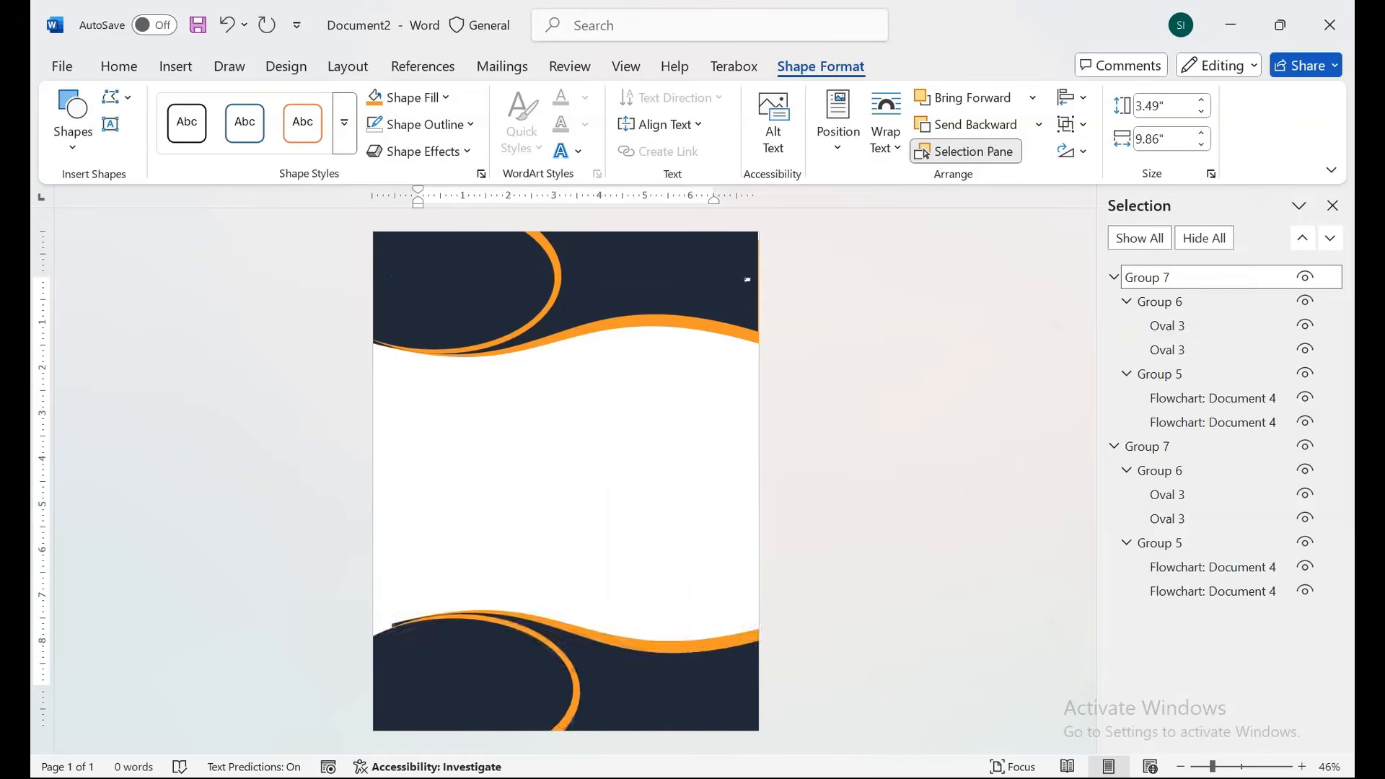
{"action": "left_click_drag", "start_coordinate": [649, 675], "coordinate": [683, 675]}
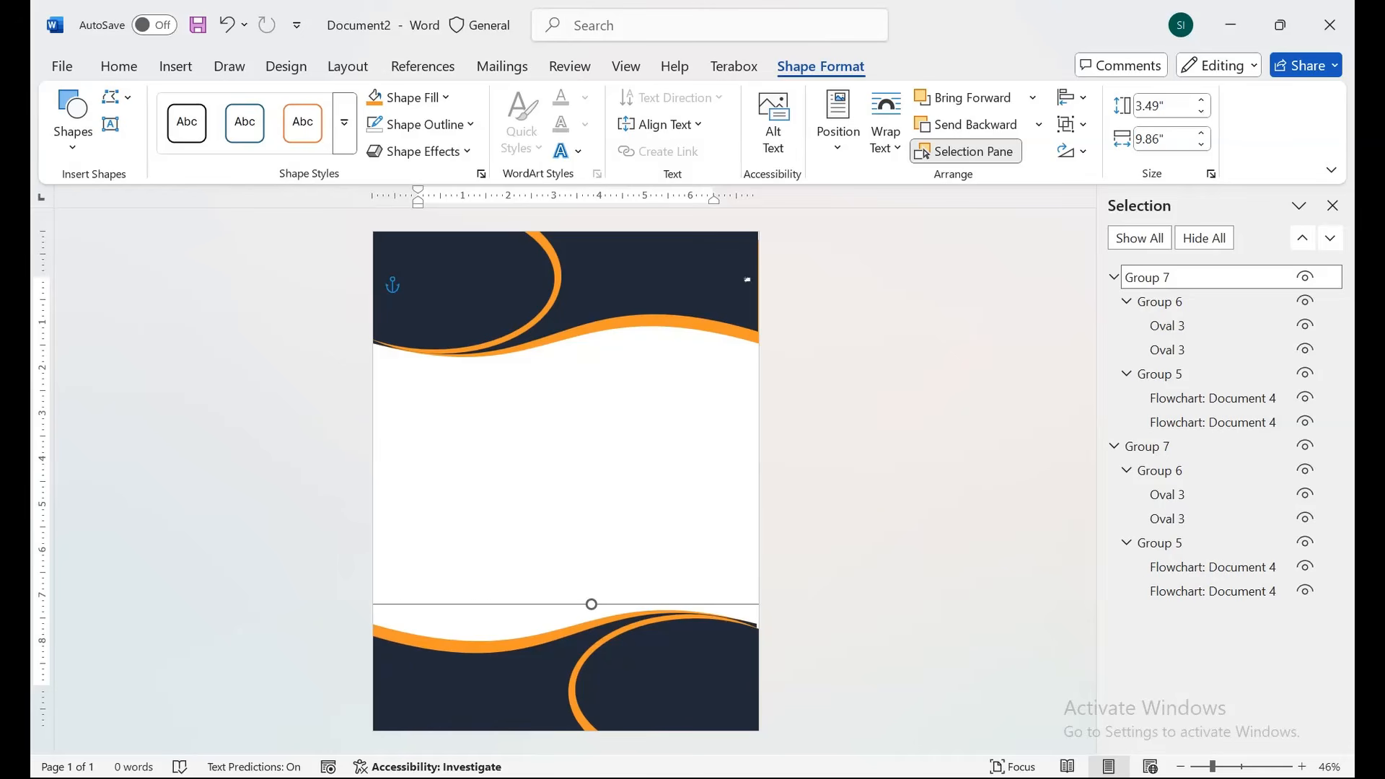
{"action": "left_click", "coordinate": [684, 674]}
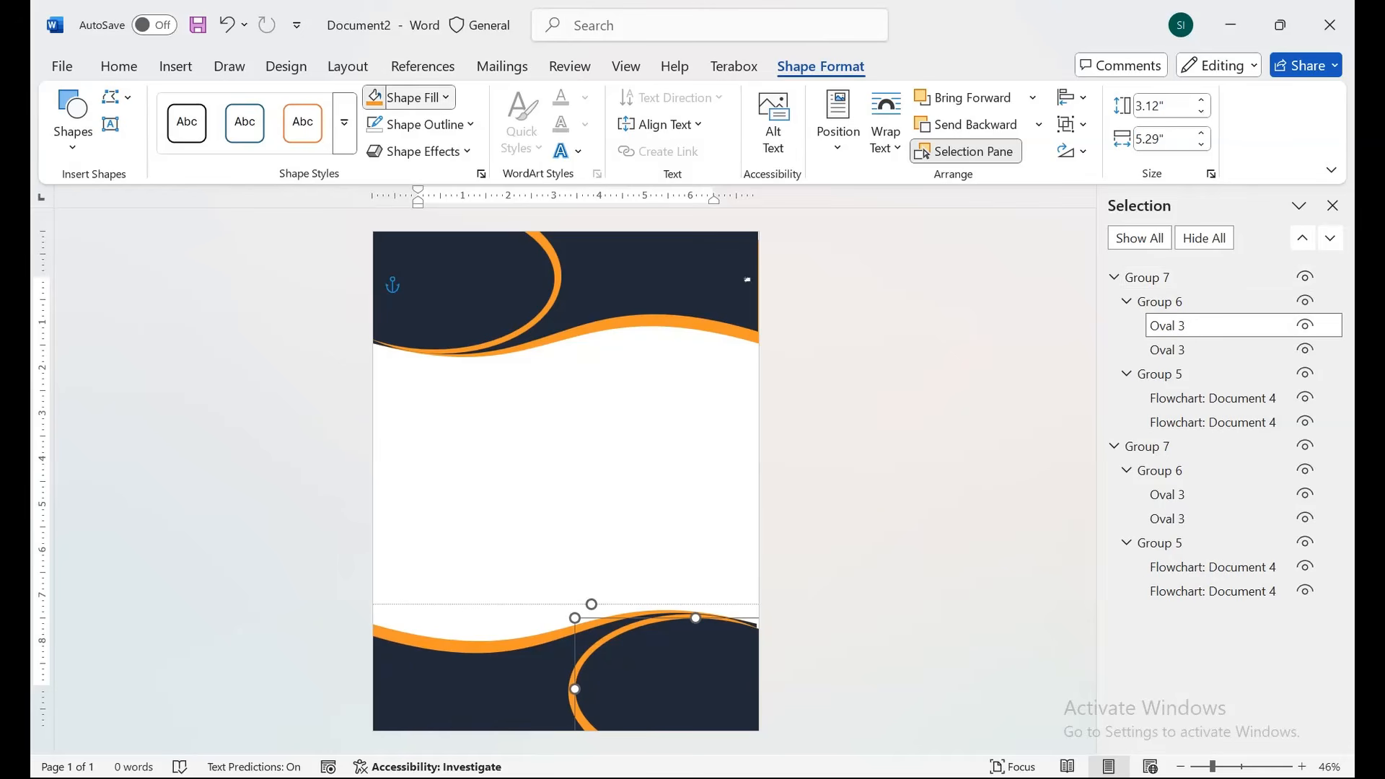
Fill the footer's lower oval with white and ungroup the footer group.
{"action": "left_click", "coordinate": [415, 97]}
{"action": "left_click", "coordinate": [378, 199]}
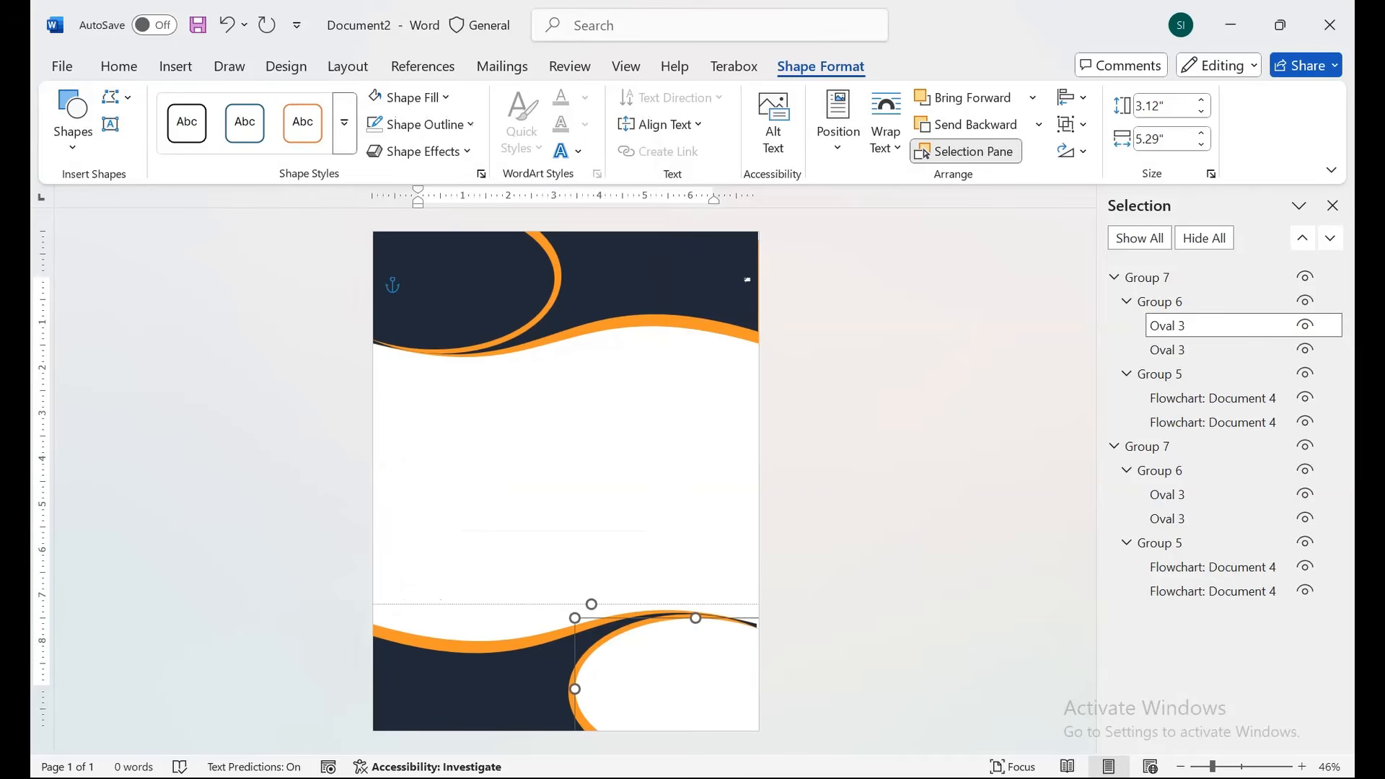
{"action": "left_click", "coordinate": [566, 476]}
{"action": "left_click", "coordinate": [649, 674]}
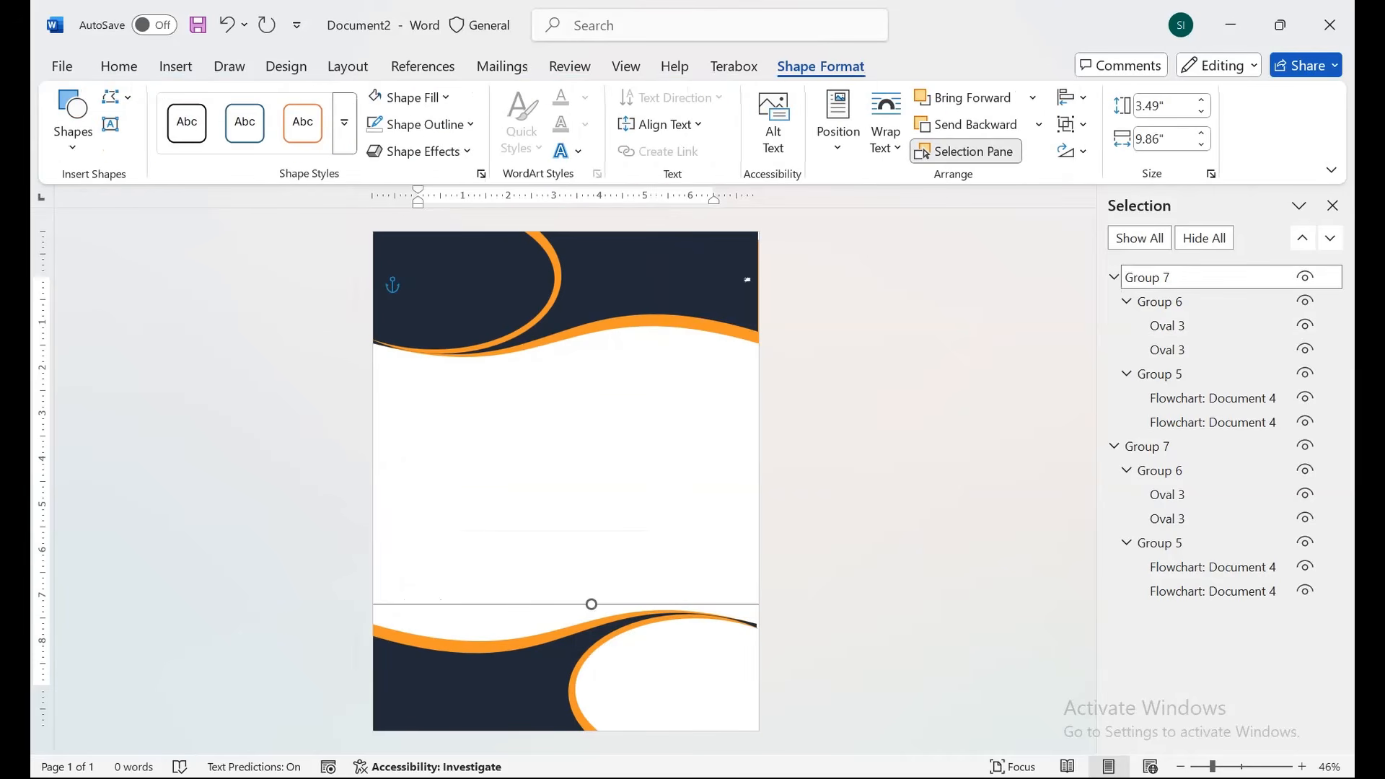
{"action": "right_click", "coordinate": [569, 605]}
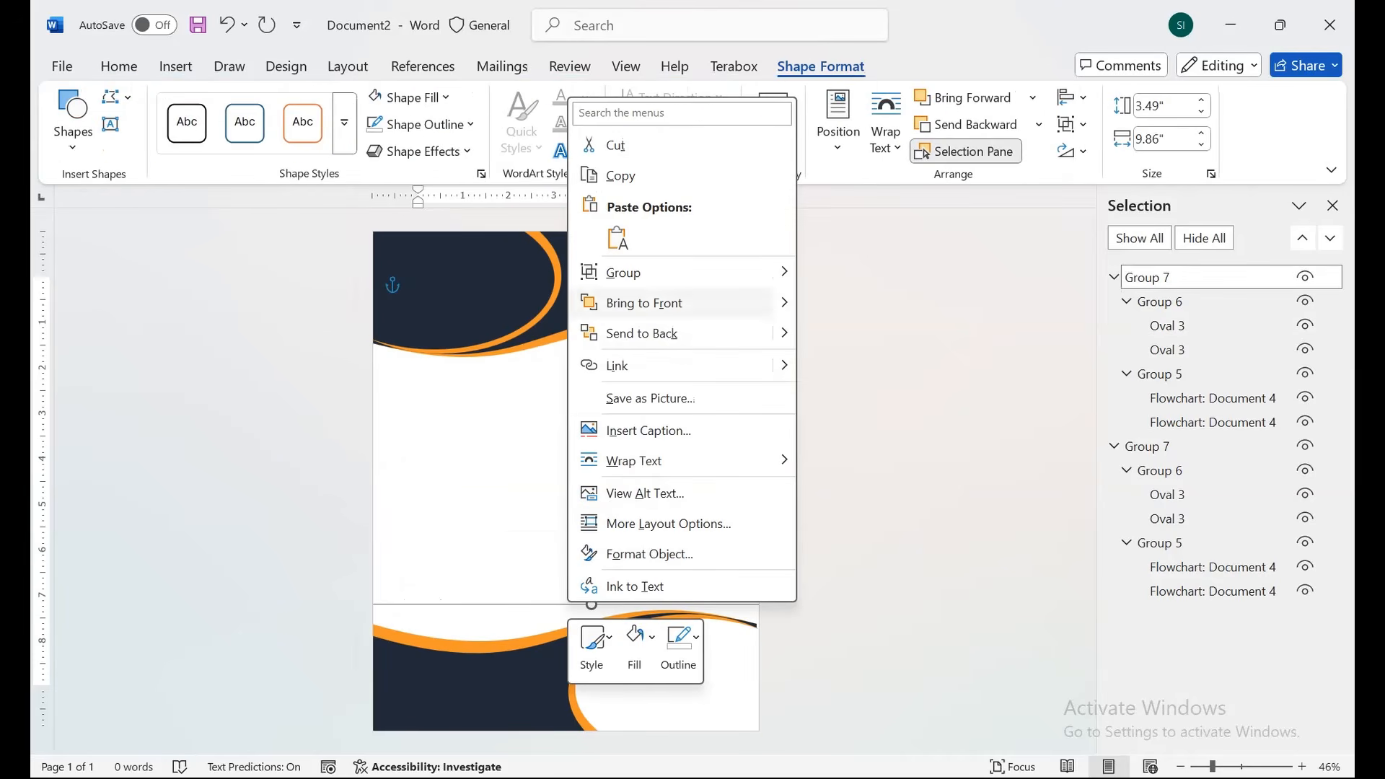
{"action": "mouse_move", "coordinate": [685, 272]}
{"action": "left_click", "coordinate": [859, 305]}
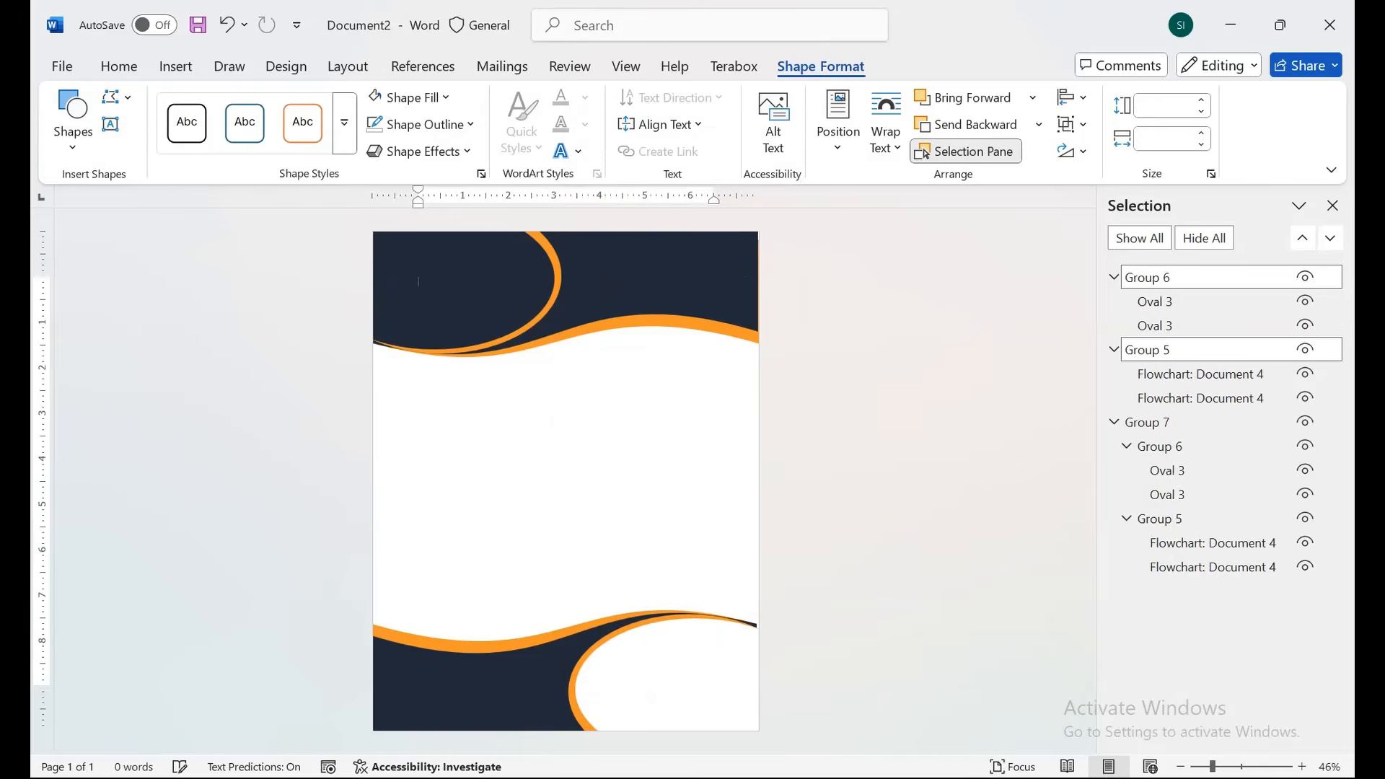
{"action": "key", "text": "Escape"}
Widen the footer wave to 8.8 inches and open the Shapes gallery.
{"action": "left_click", "coordinate": [476, 681]}
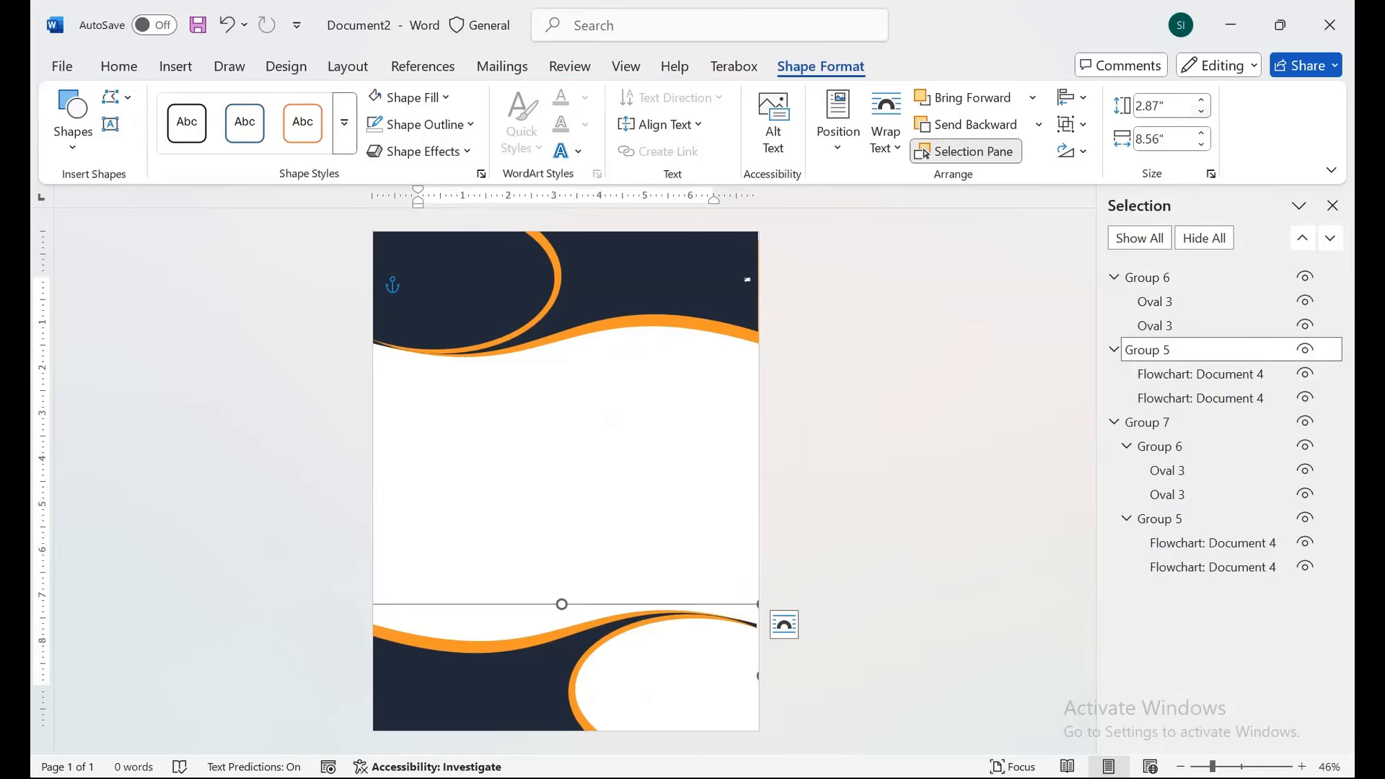
{"action": "left_click", "coordinate": [1201, 133]}
{"action": "left_click", "coordinate": [1201, 133]}
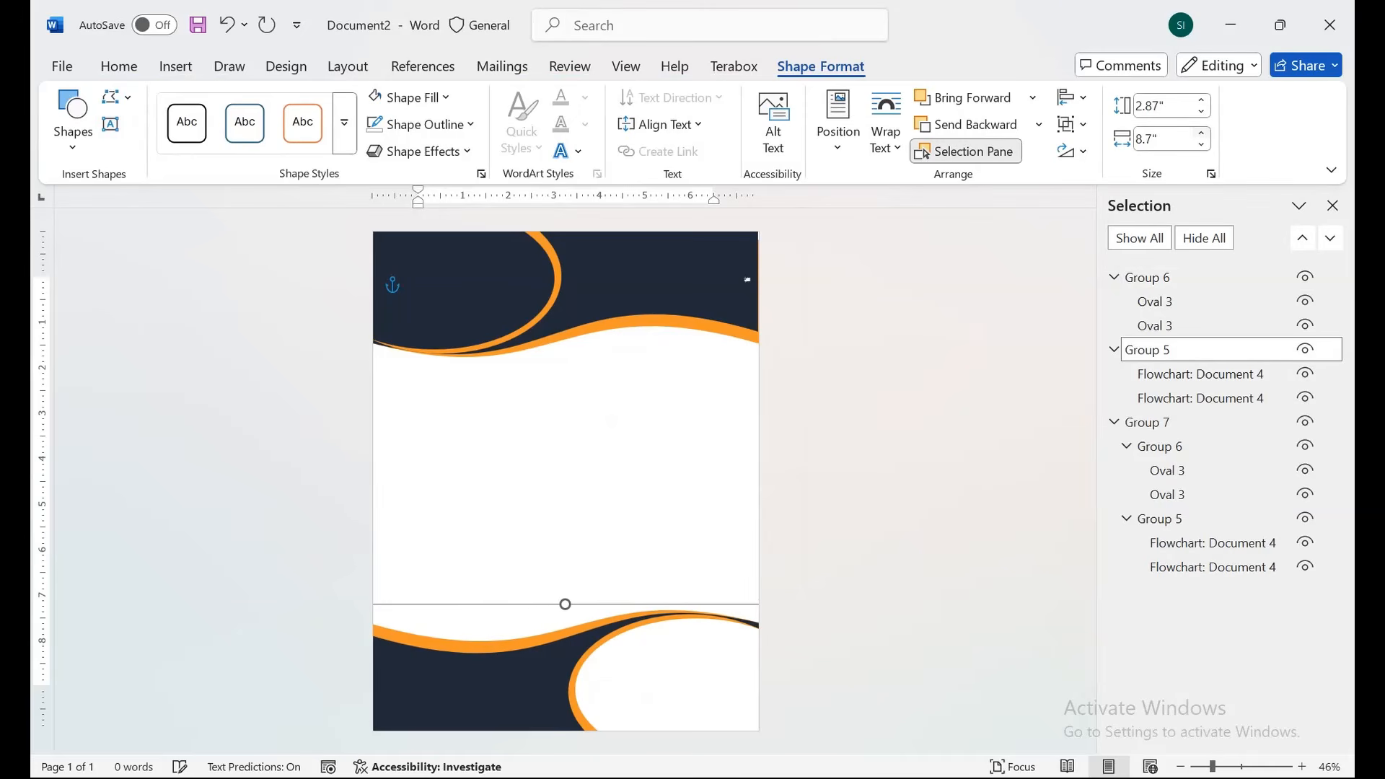
{"action": "left_click", "coordinate": [1201, 133]}
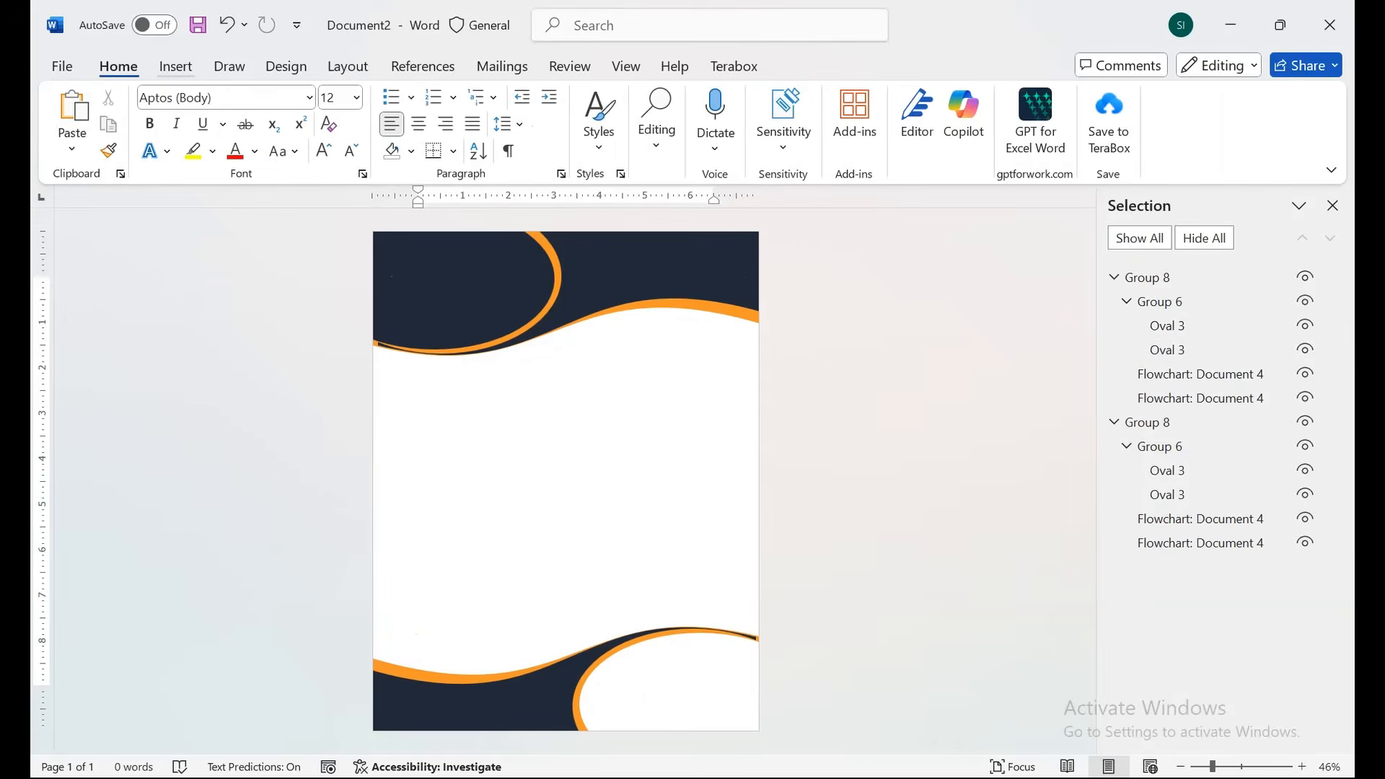
{"action": "left_click", "coordinate": [176, 66]}
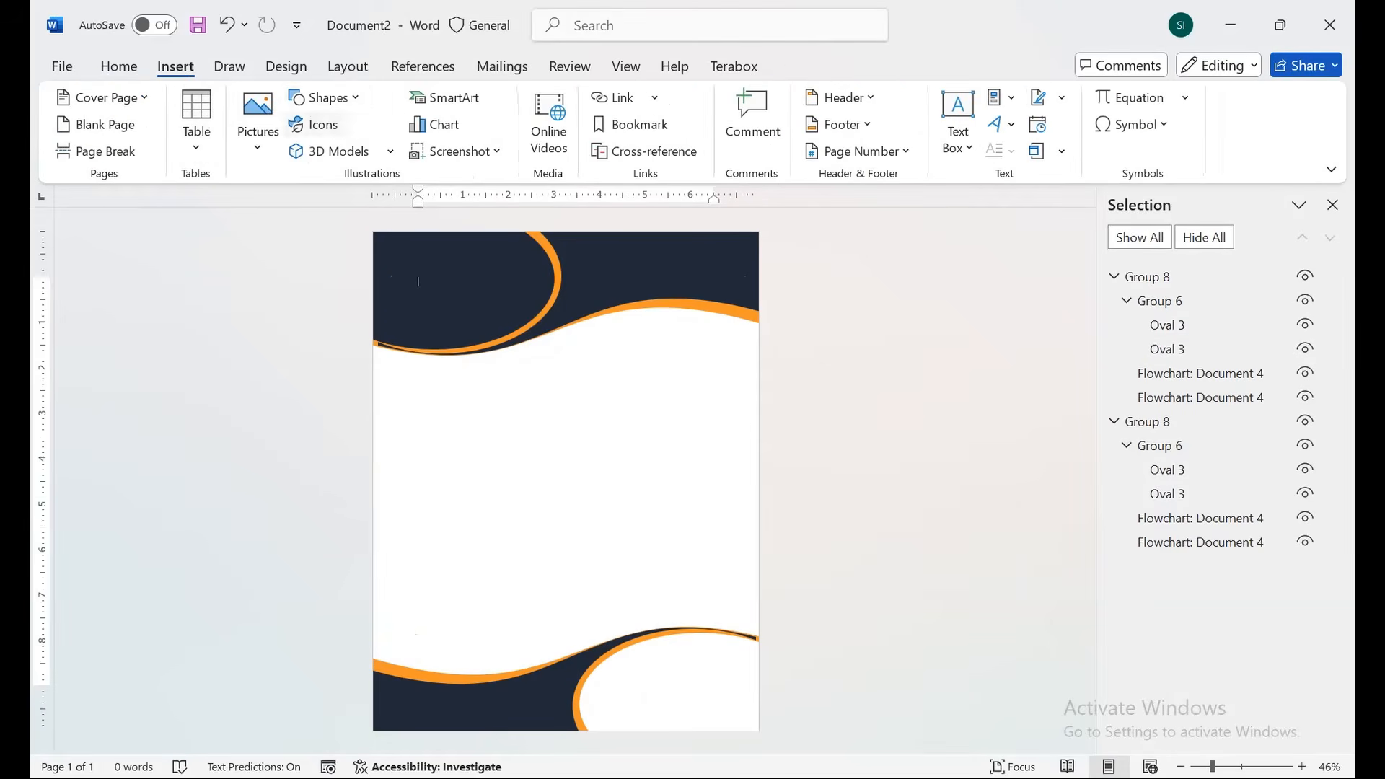
{"action": "left_click", "coordinate": [324, 97]}
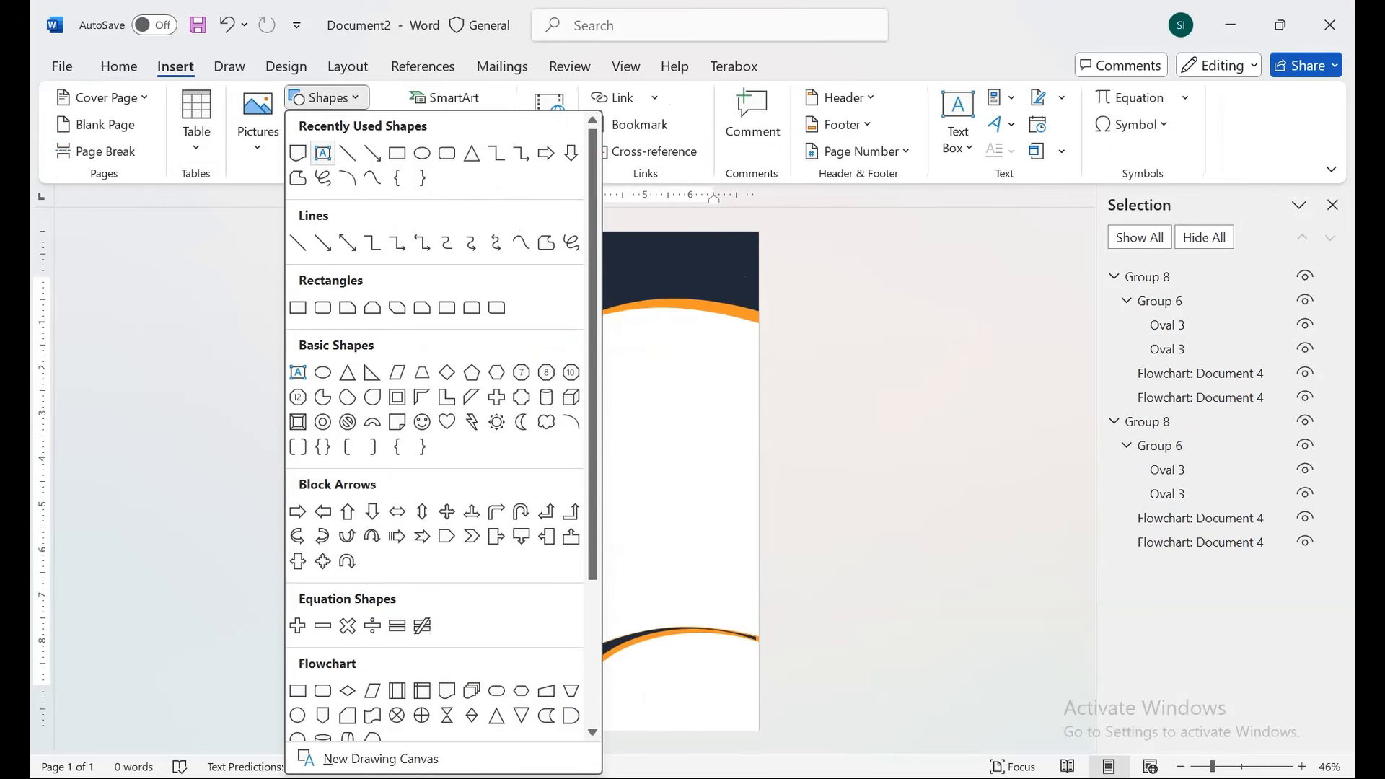
Draw a text box over the top-left header, paste the logo and tagline text, and apply No Spacing.
{"action": "left_click", "coordinate": [322, 152]}
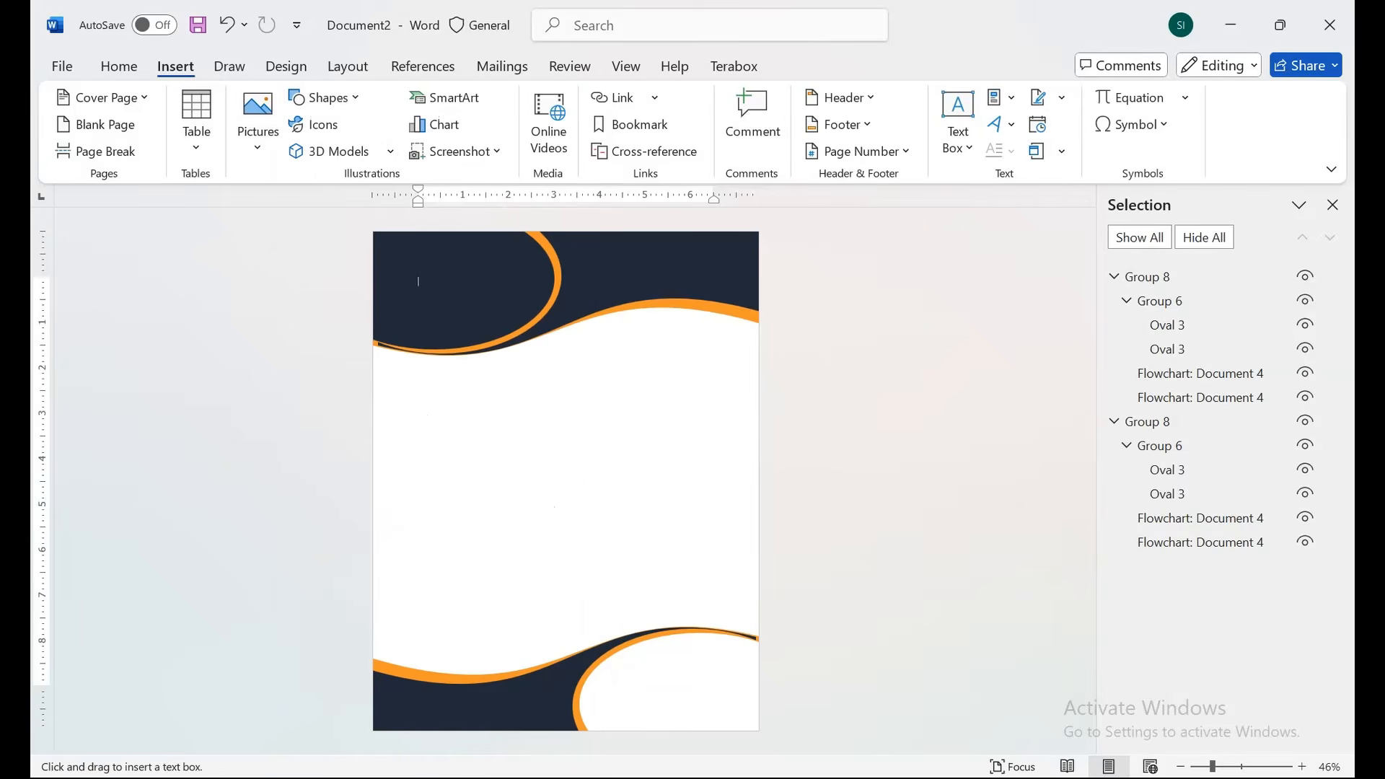
{"action": "left_click_drag", "start_coordinate": [388, 250], "coordinate": [508, 284]}
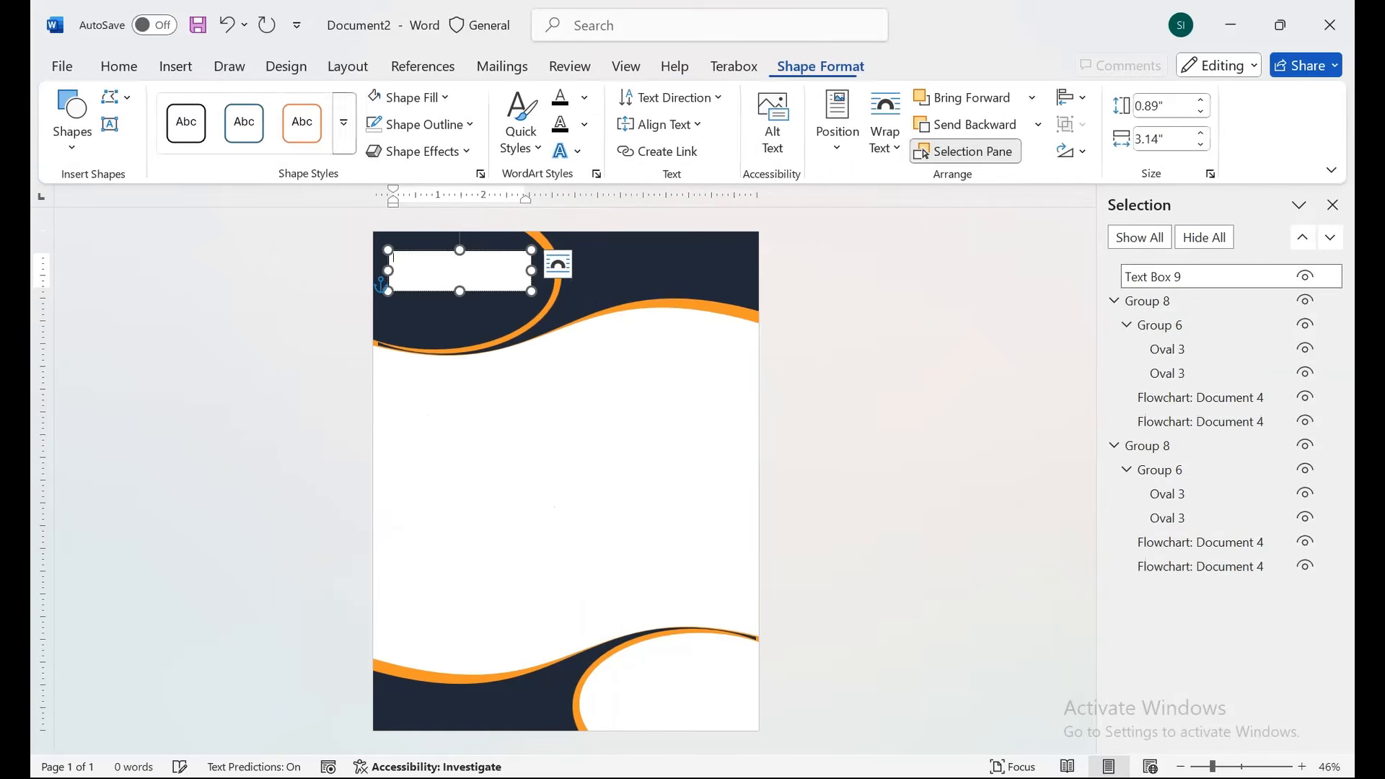
{"action": "type", "text": "Logo Your Tag Line Goes Here"}
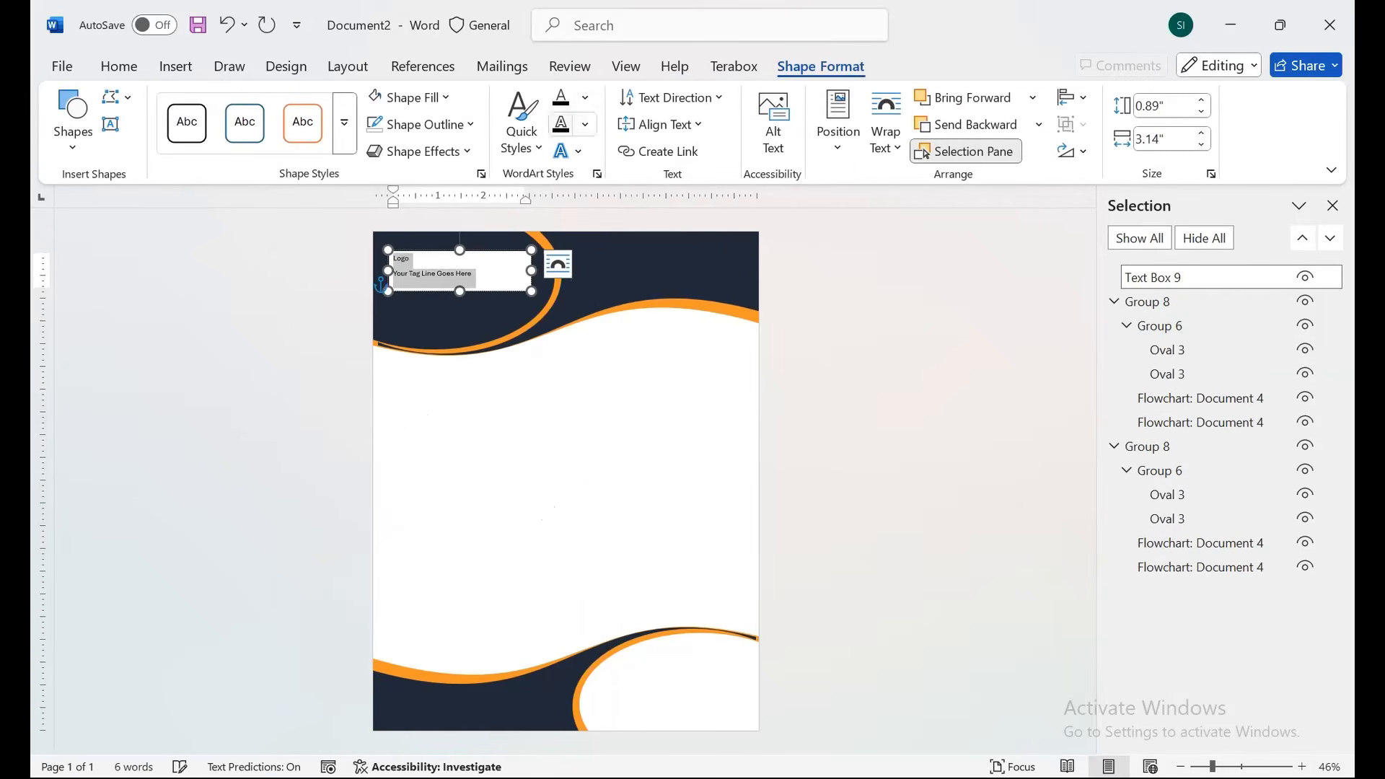
{"action": "left_click", "coordinate": [118, 65]}
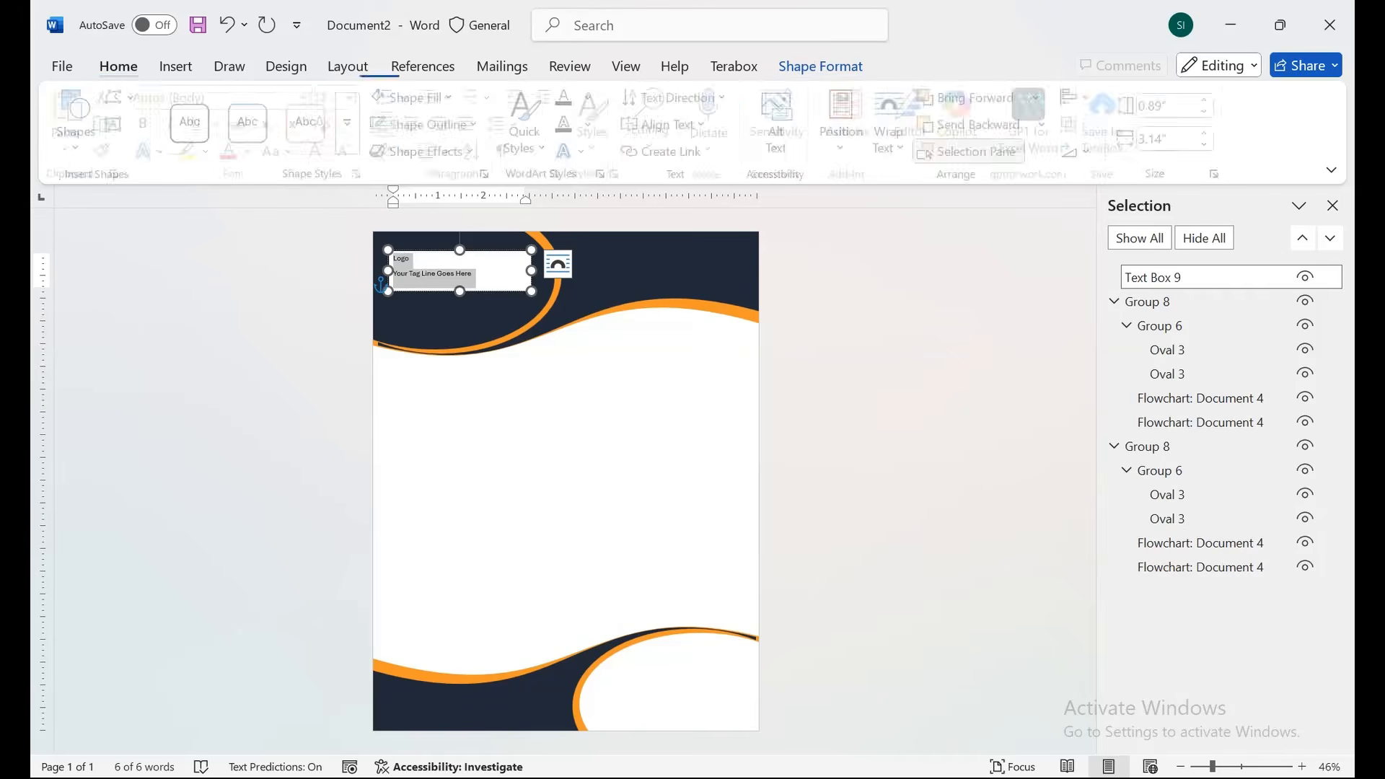
{"action": "left_click", "coordinate": [598, 119]}
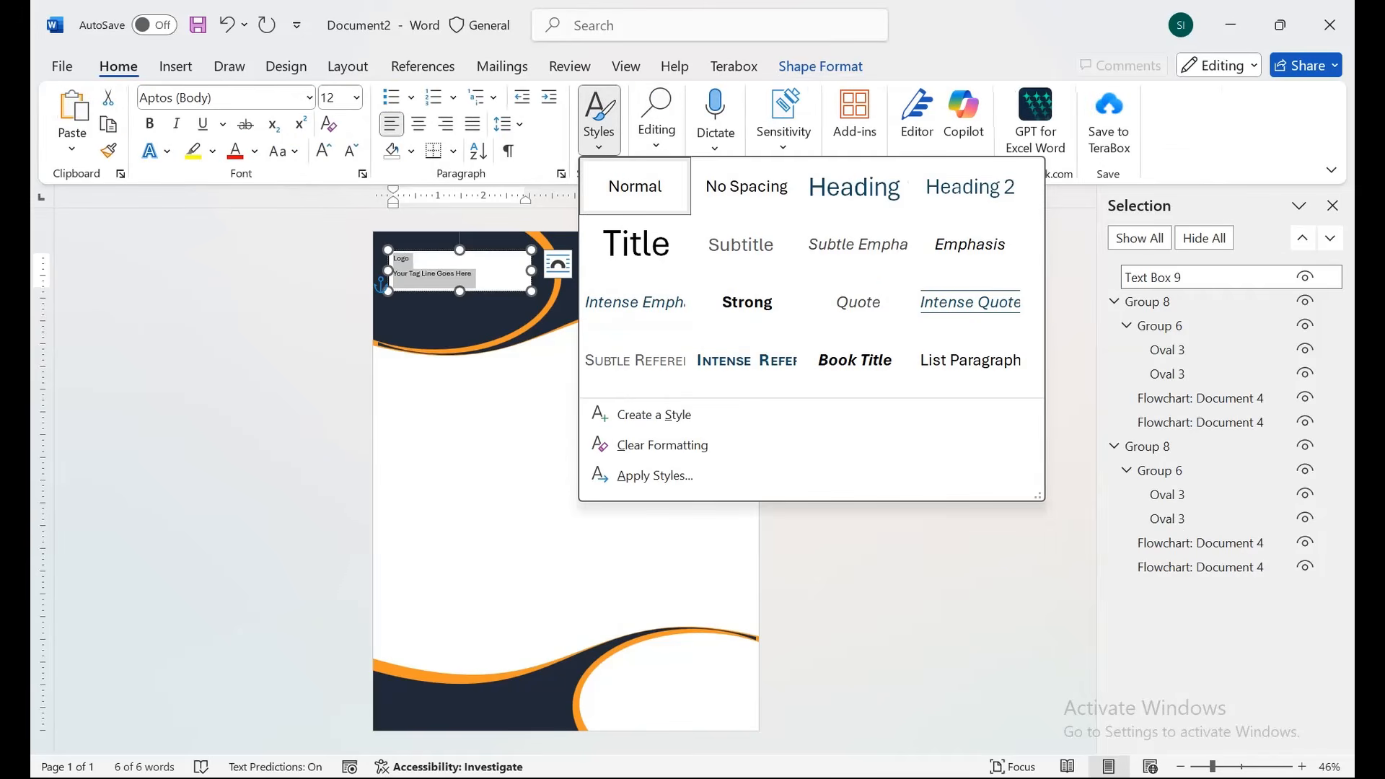
{"action": "left_click", "coordinate": [732, 186]}
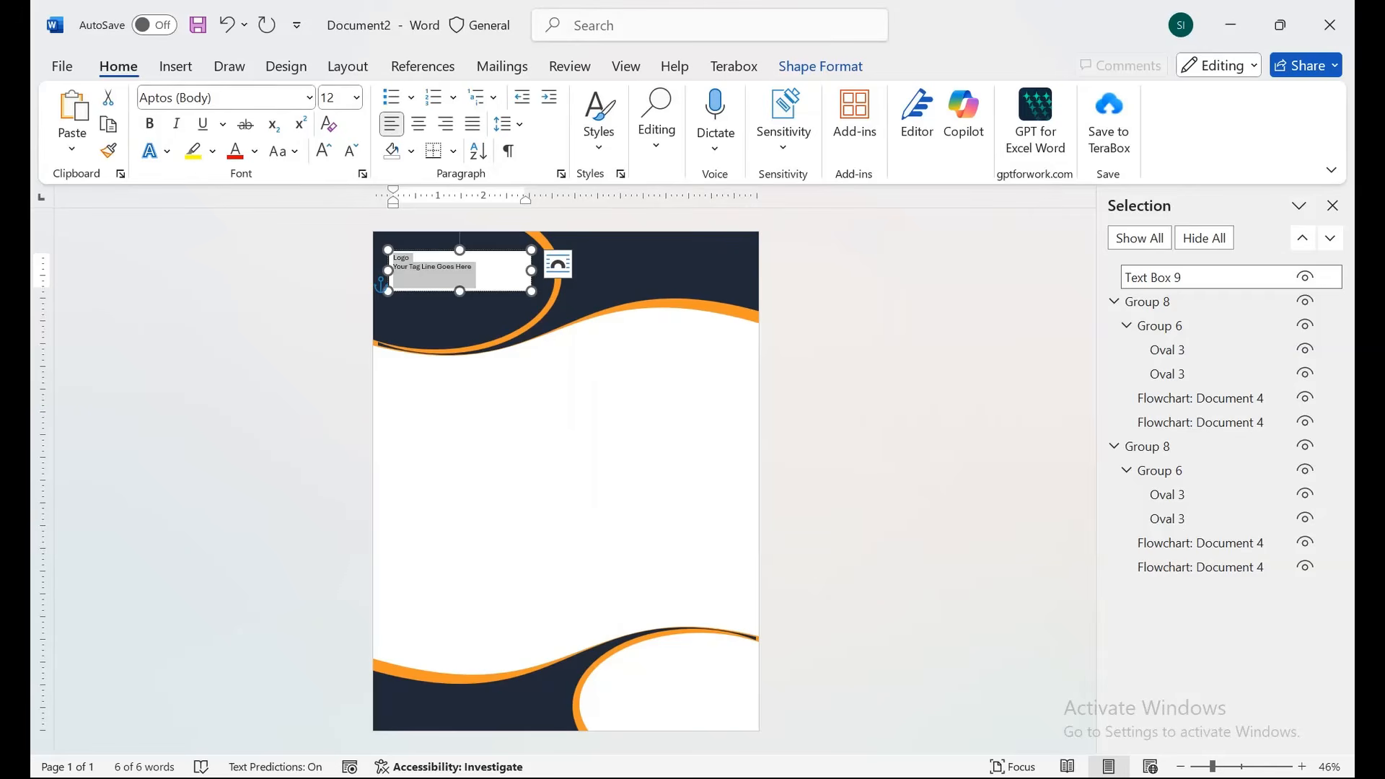
Make 'Logo' bold and larger, enlarge the text, and stretch the box to fit.
{"action": "left_click", "coordinate": [323, 151]}
{"action": "left_click", "coordinate": [323, 151]}
{"action": "left_click_drag", "start_coordinate": [532, 291], "coordinate": [540, 303]}
{"action": "left_click_drag", "start_coordinate": [394, 261], "coordinate": [425, 261]}
{"action": "left_click", "coordinate": [149, 123]}
{"action": "left_click", "coordinate": [323, 150]}
{"action": "left_click_drag", "start_coordinate": [464, 303], "coordinate": [463, 329]}
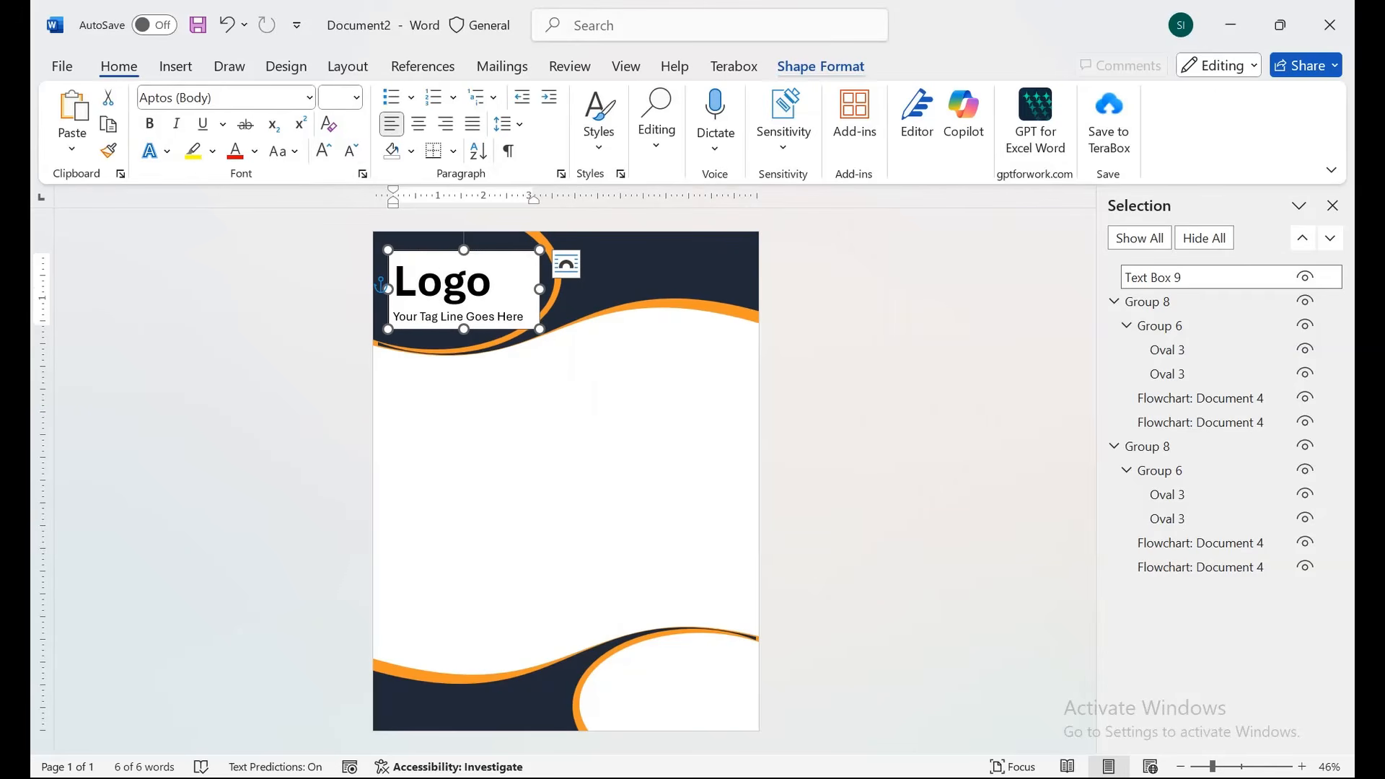
Give the logo text box no fill, white text and no outline.
{"action": "left_click", "coordinate": [820, 65]}
{"action": "left_click", "coordinate": [409, 96]}
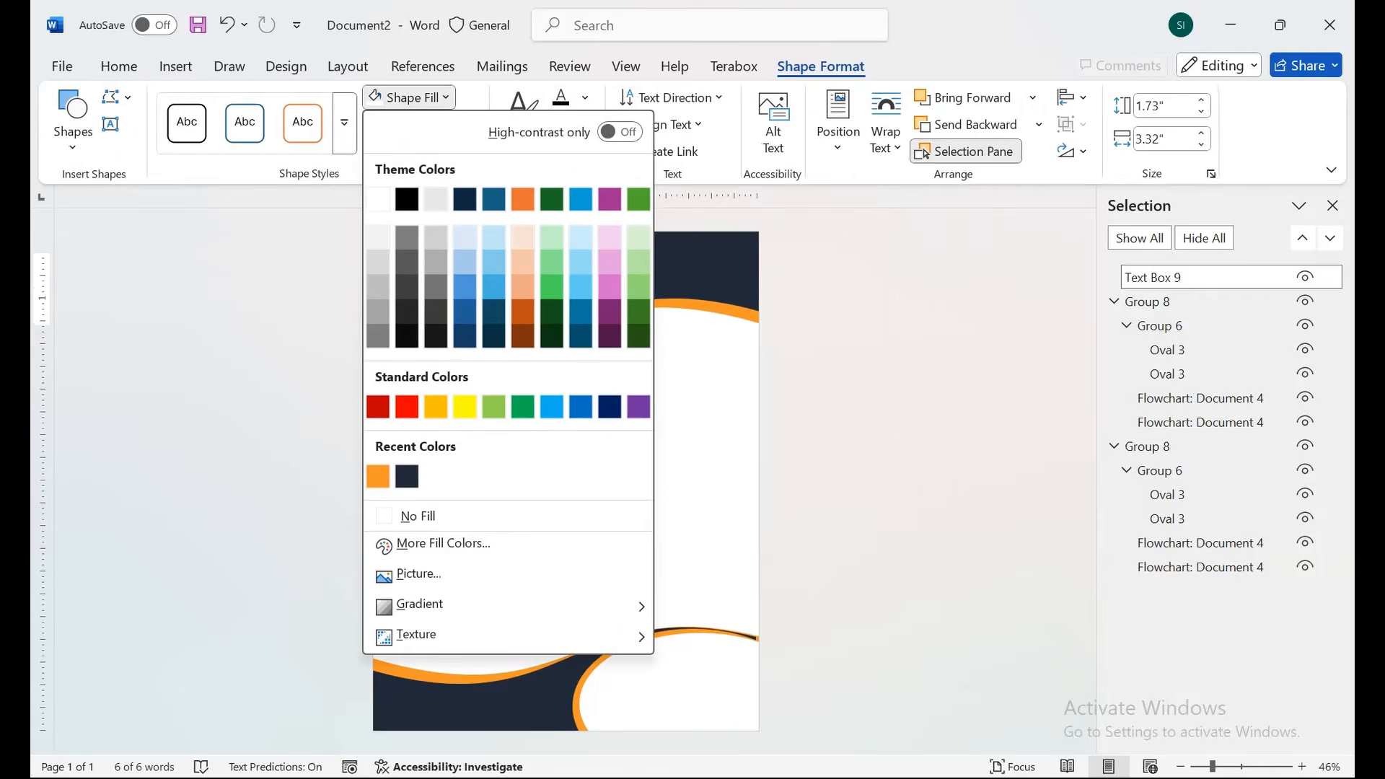
{"action": "left_click", "coordinate": [418, 516]}
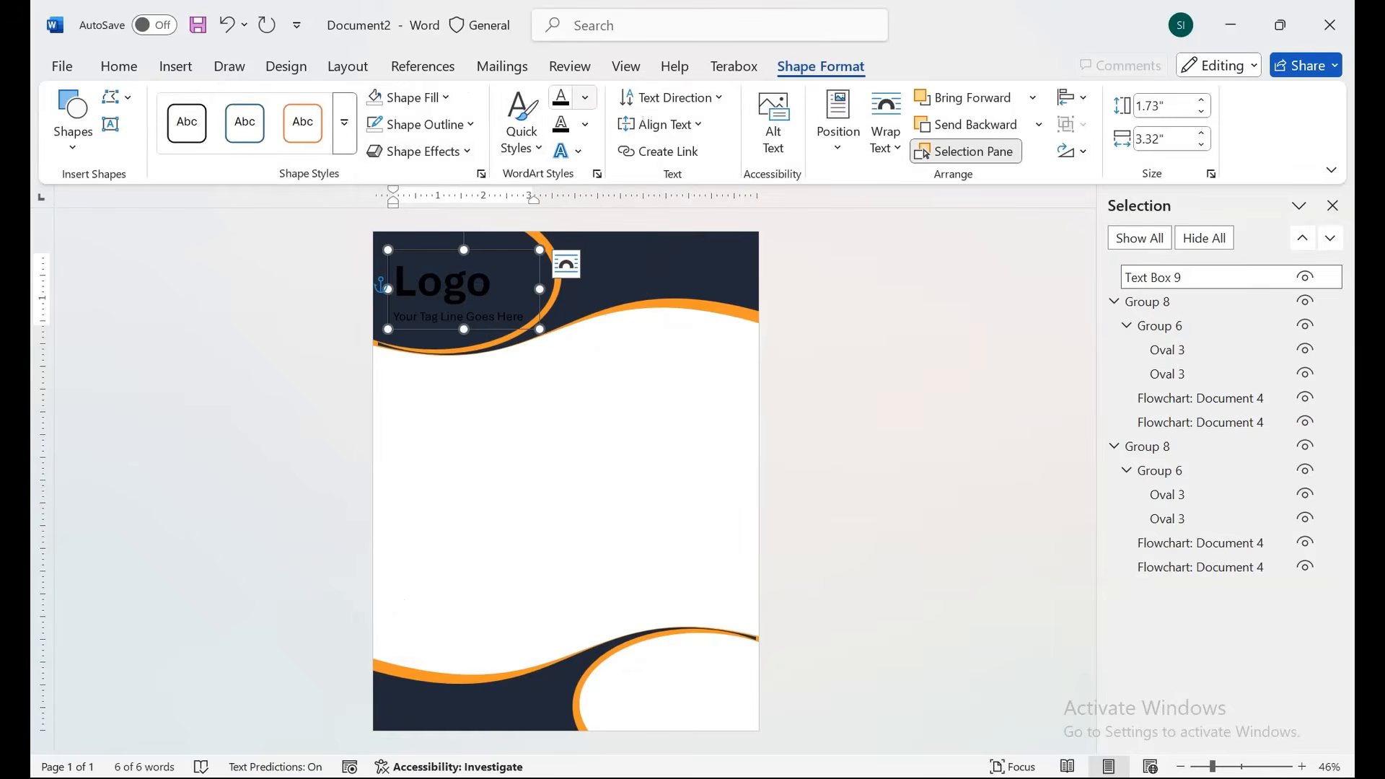
{"action": "left_click", "coordinate": [585, 96]}
{"action": "left_click", "coordinate": [575, 229]}
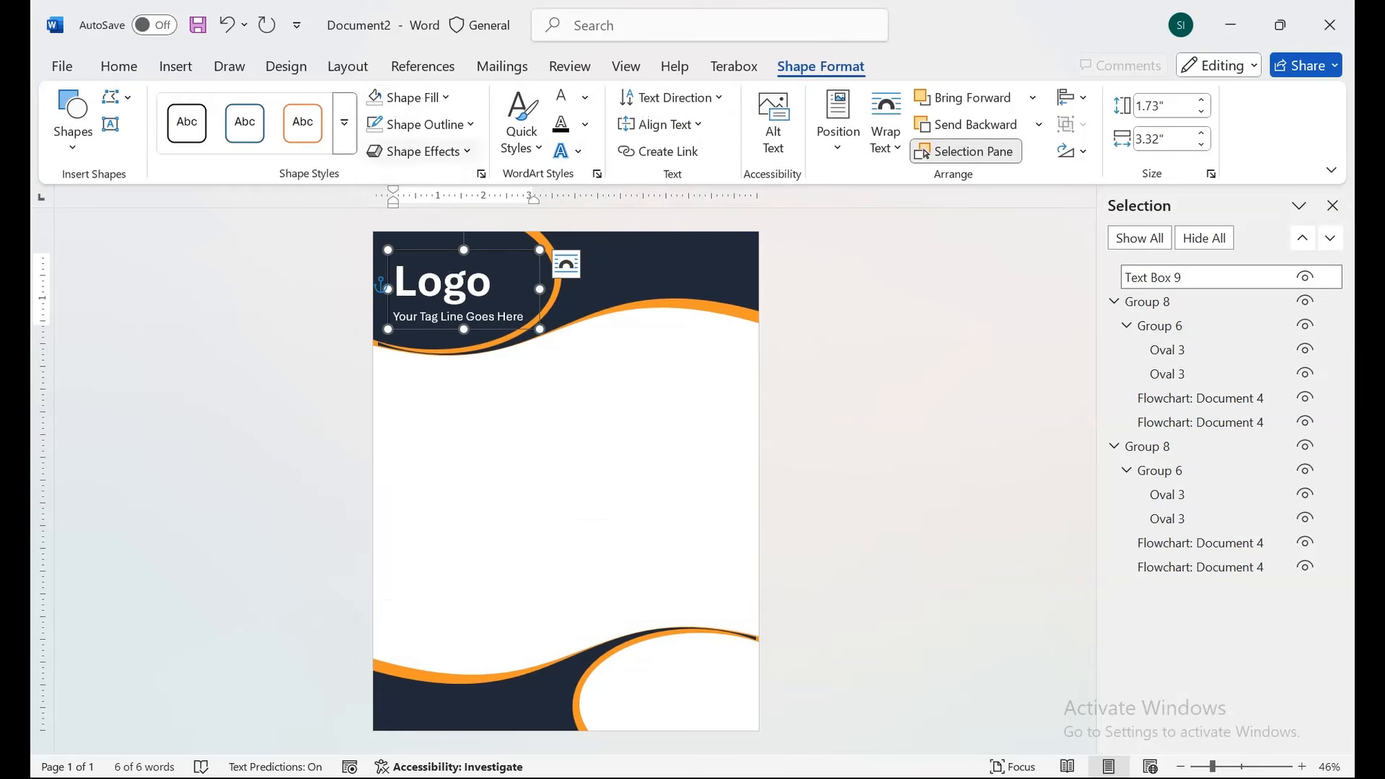
{"action": "left_click", "coordinate": [424, 124]}
{"action": "left_click", "coordinate": [420, 540]}
{"action": "left_click", "coordinate": [419, 281]}
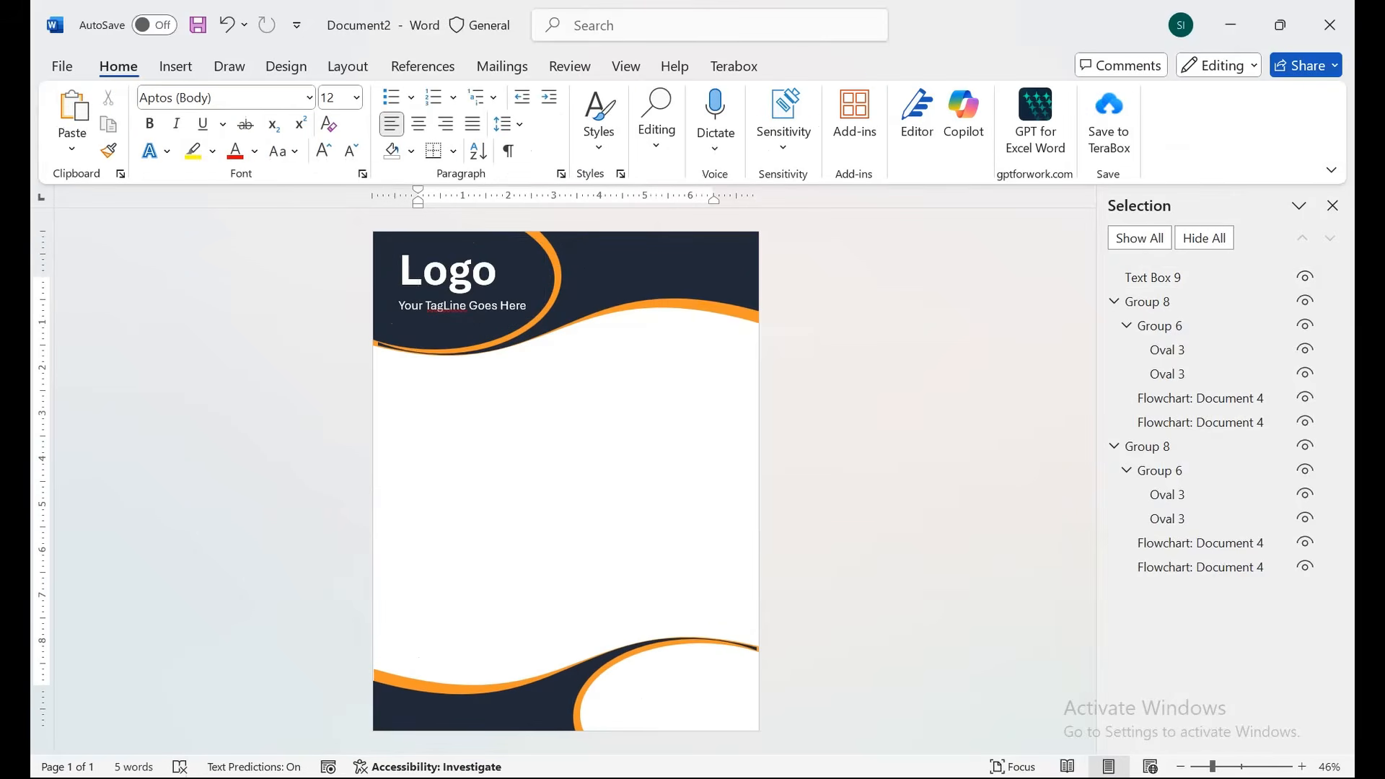
{"action": "left_click", "coordinate": [175, 65]}
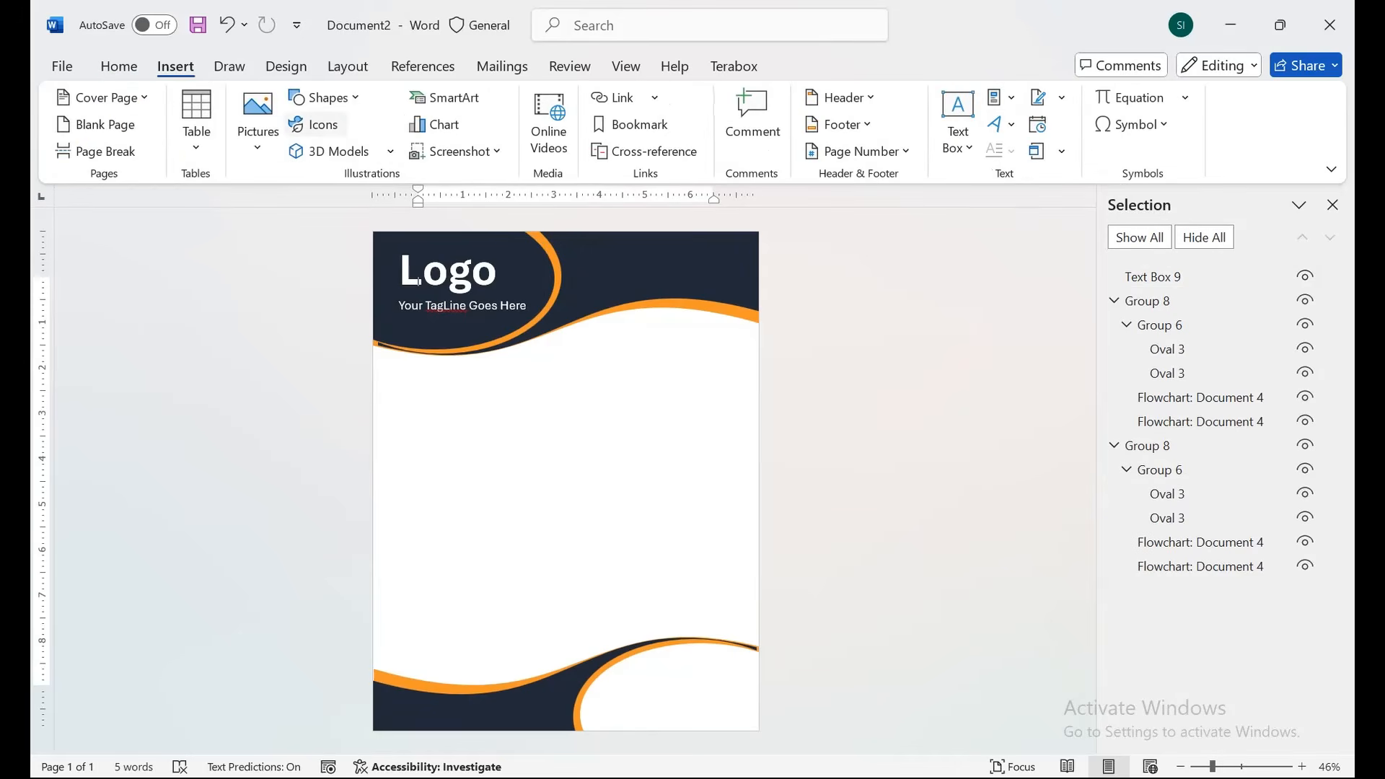
Insert the first envelope icon from an 'email' search in the Icons library.
{"action": "left_click", "coordinate": [310, 124]}
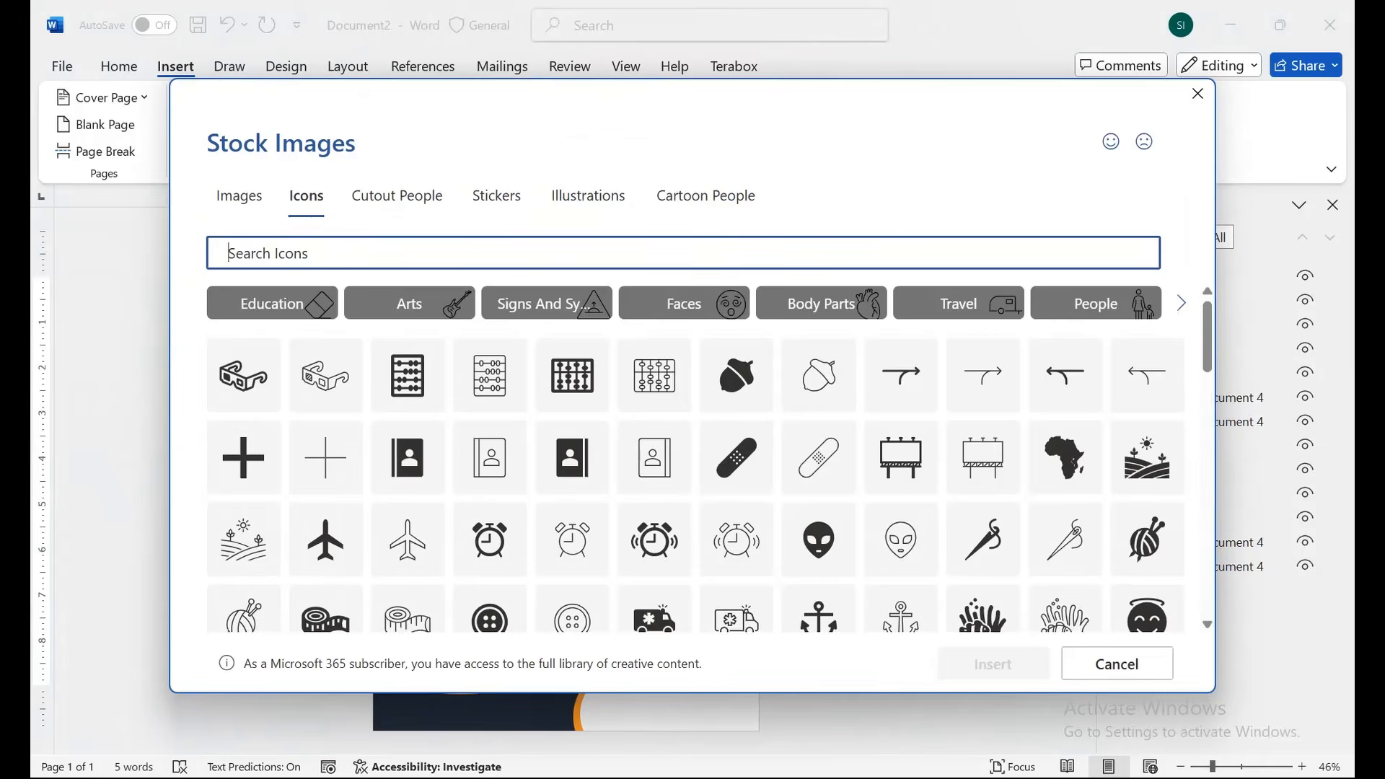
{"action": "type", "text": "email"}
{"action": "left_click", "coordinate": [244, 323]}
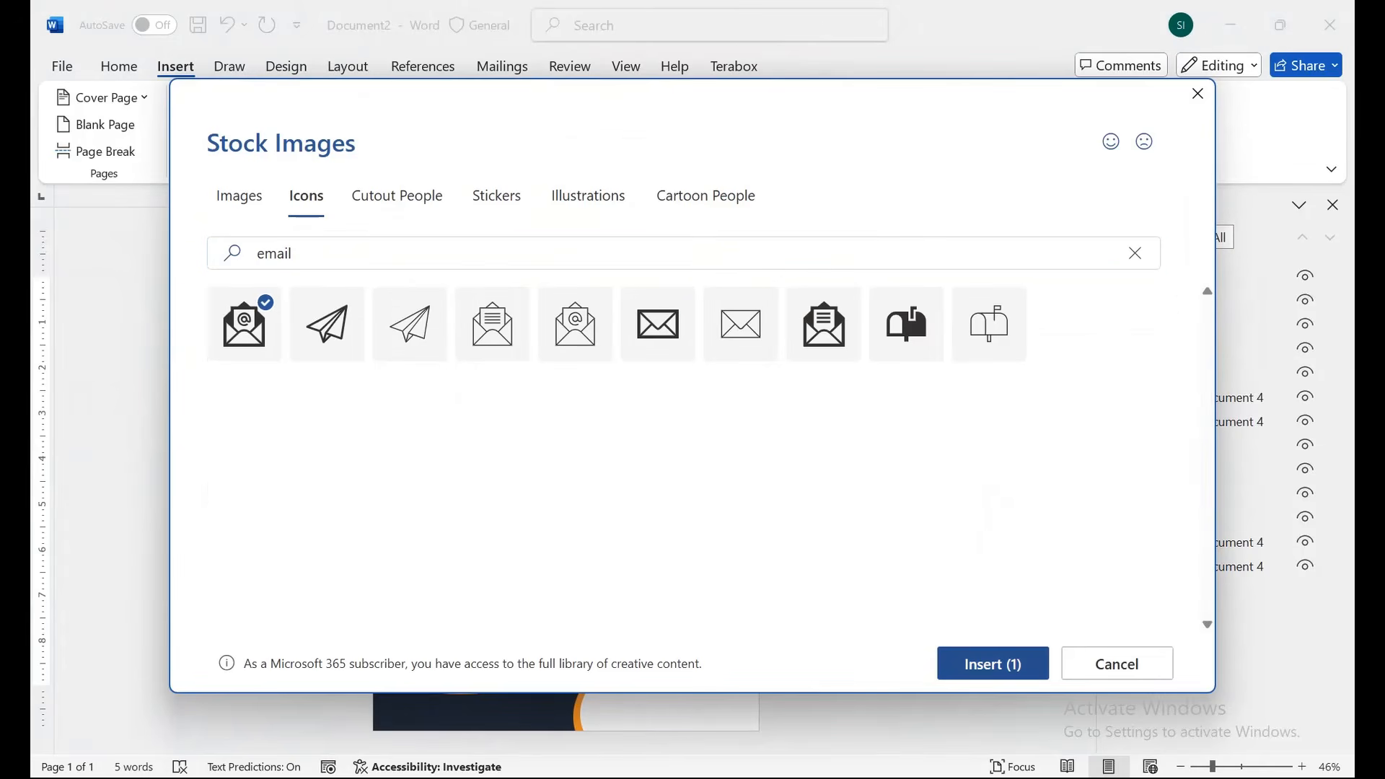
{"action": "left_click", "coordinate": [993, 664]}
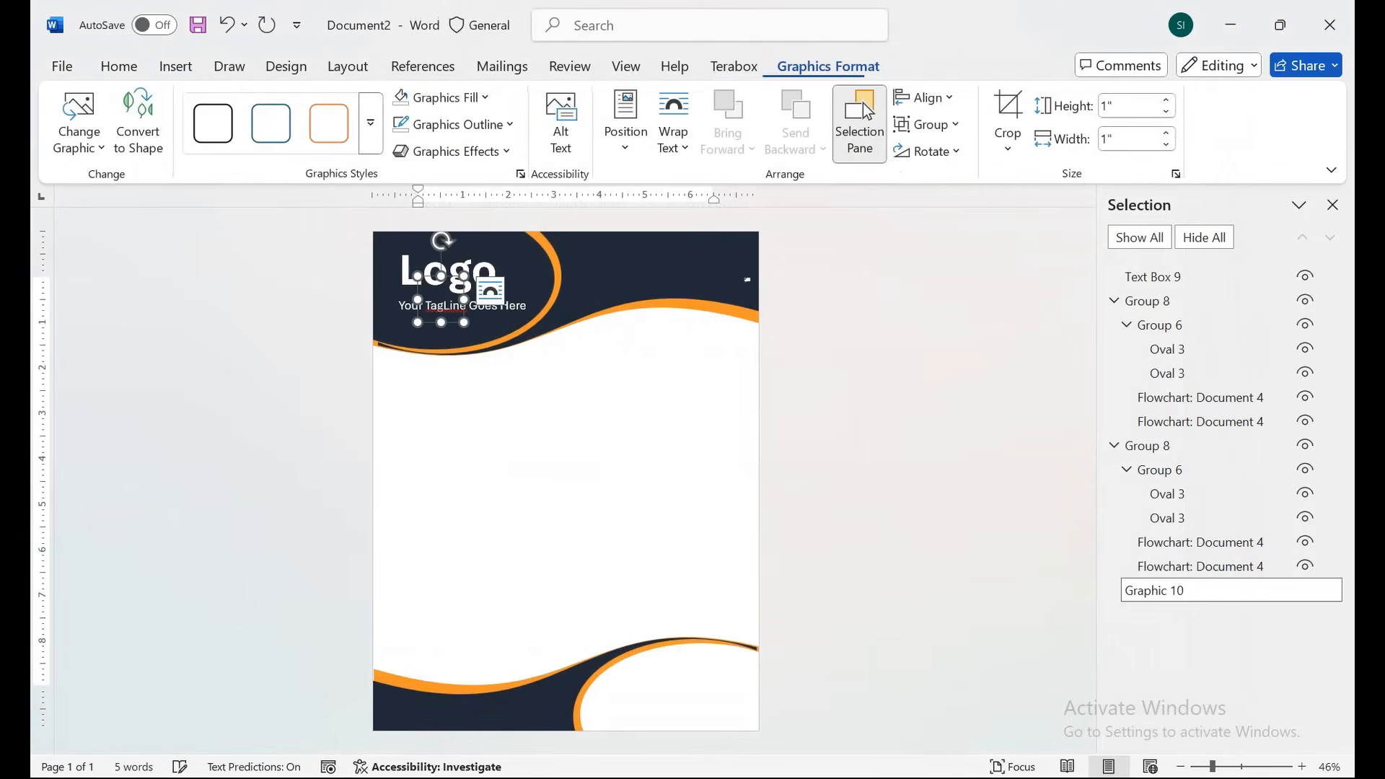
{"action": "key", "text": "ctrl+z"}
Set the envelope icon In Front of Text and move it below the header wave, right of centre.
{"action": "left_click", "coordinate": [572, 254]}
{"action": "left_click", "coordinate": [719, 452]}
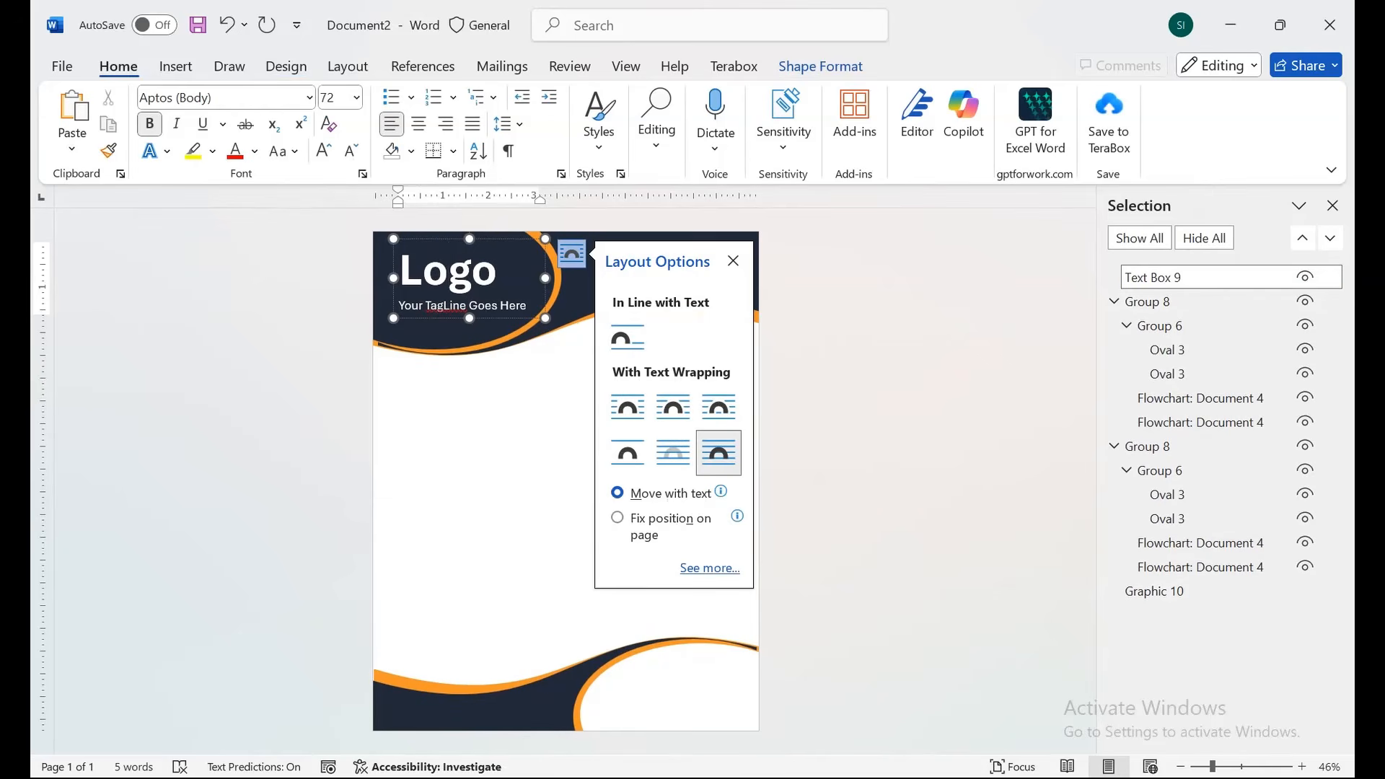
{"action": "left_click", "coordinate": [498, 273]}
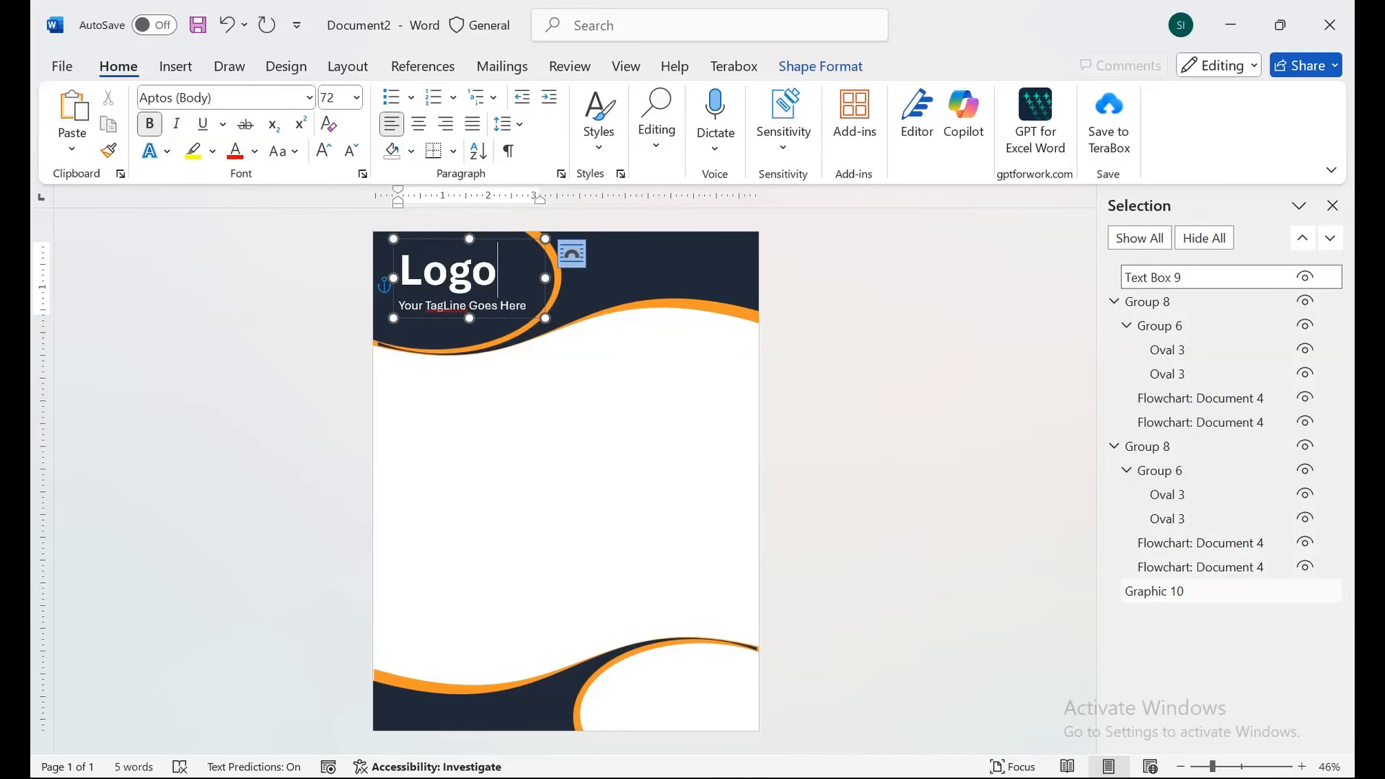
{"action": "left_click", "coordinate": [1190, 591]}
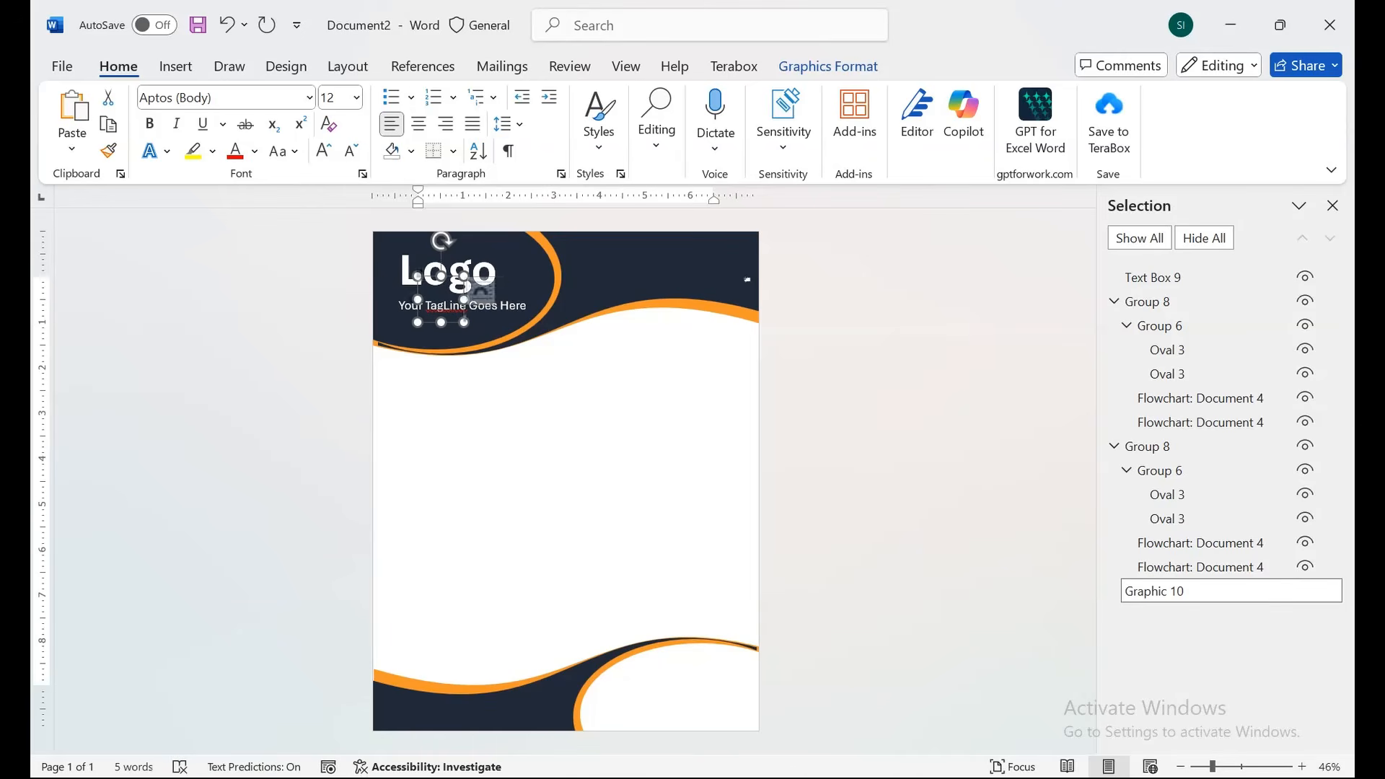
{"action": "left_click", "coordinate": [828, 66]}
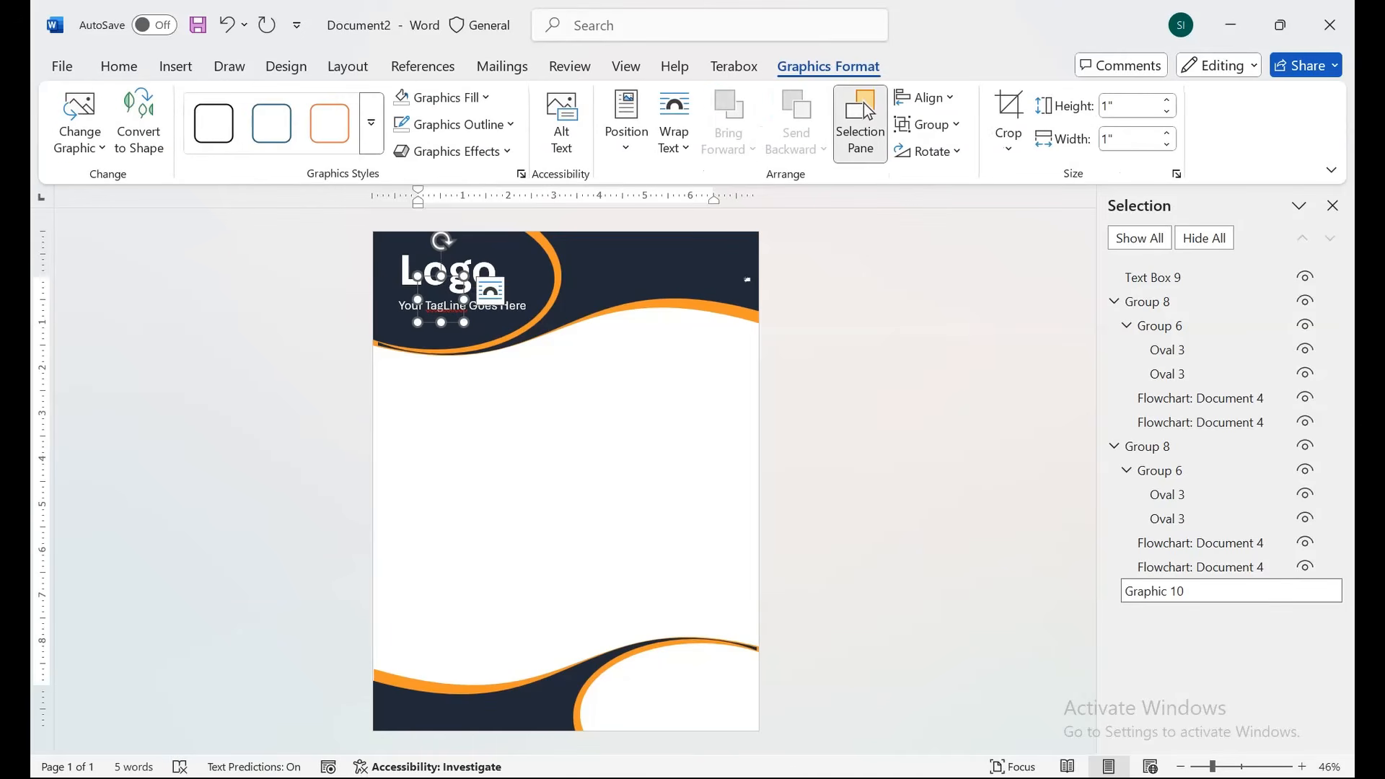
{"action": "left_click", "coordinate": [674, 123]}
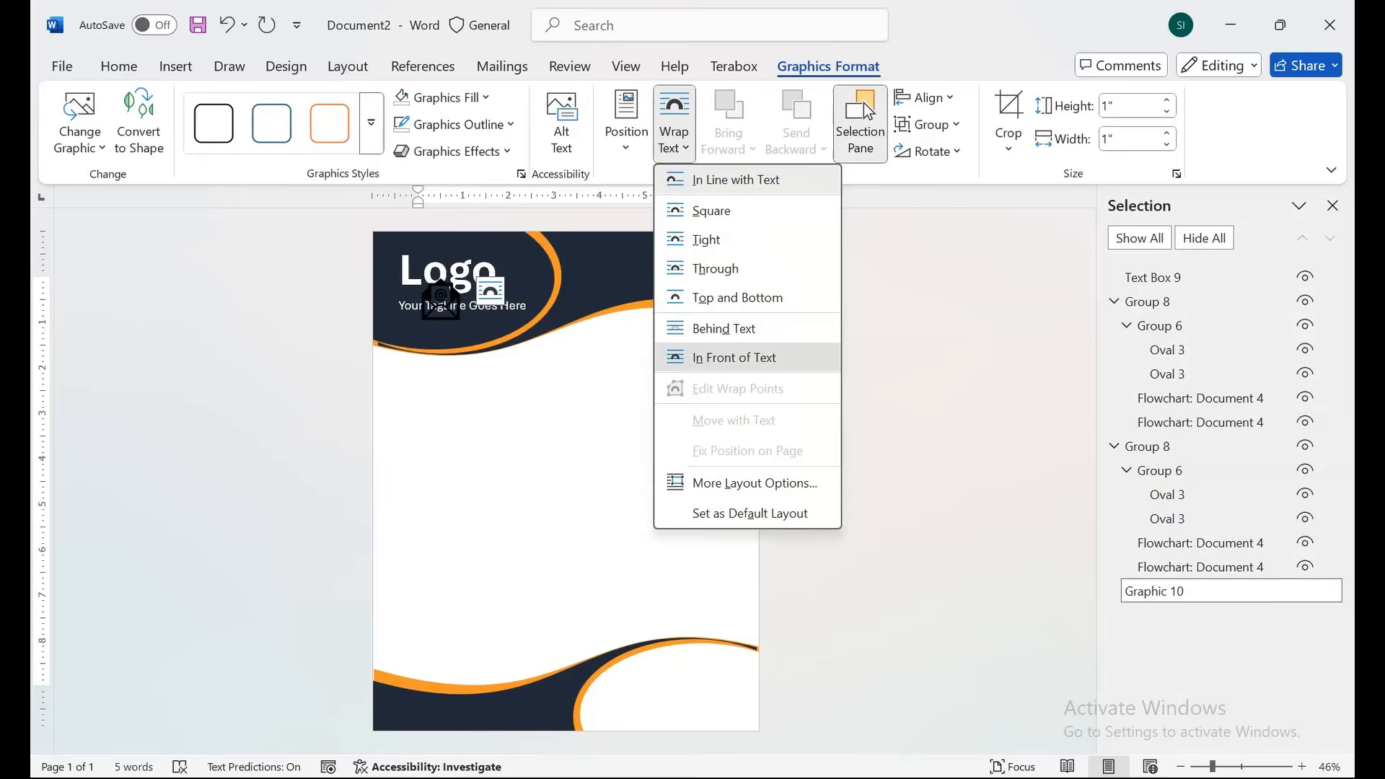
{"action": "left_click", "coordinate": [725, 355]}
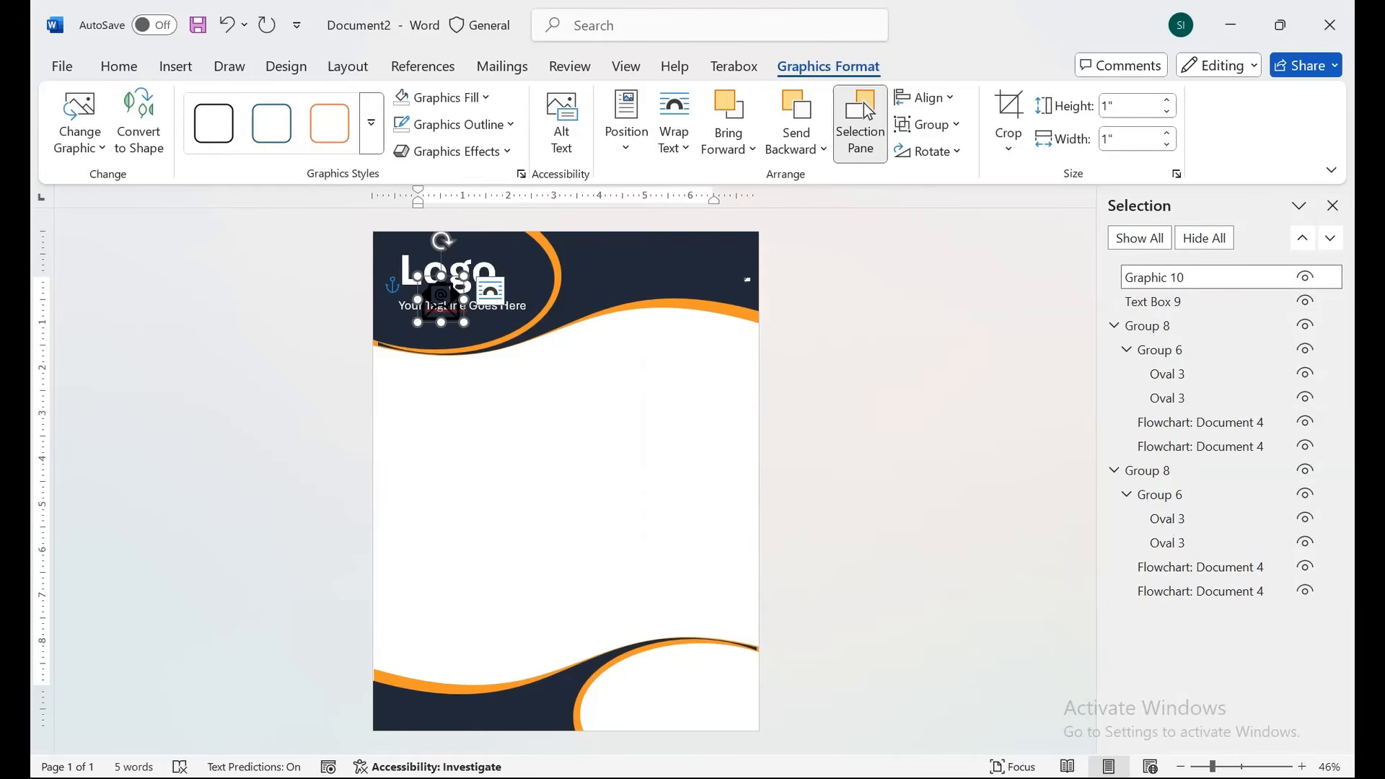
{"action": "left_click_drag", "start_coordinate": [441, 299], "coordinate": [660, 350]}
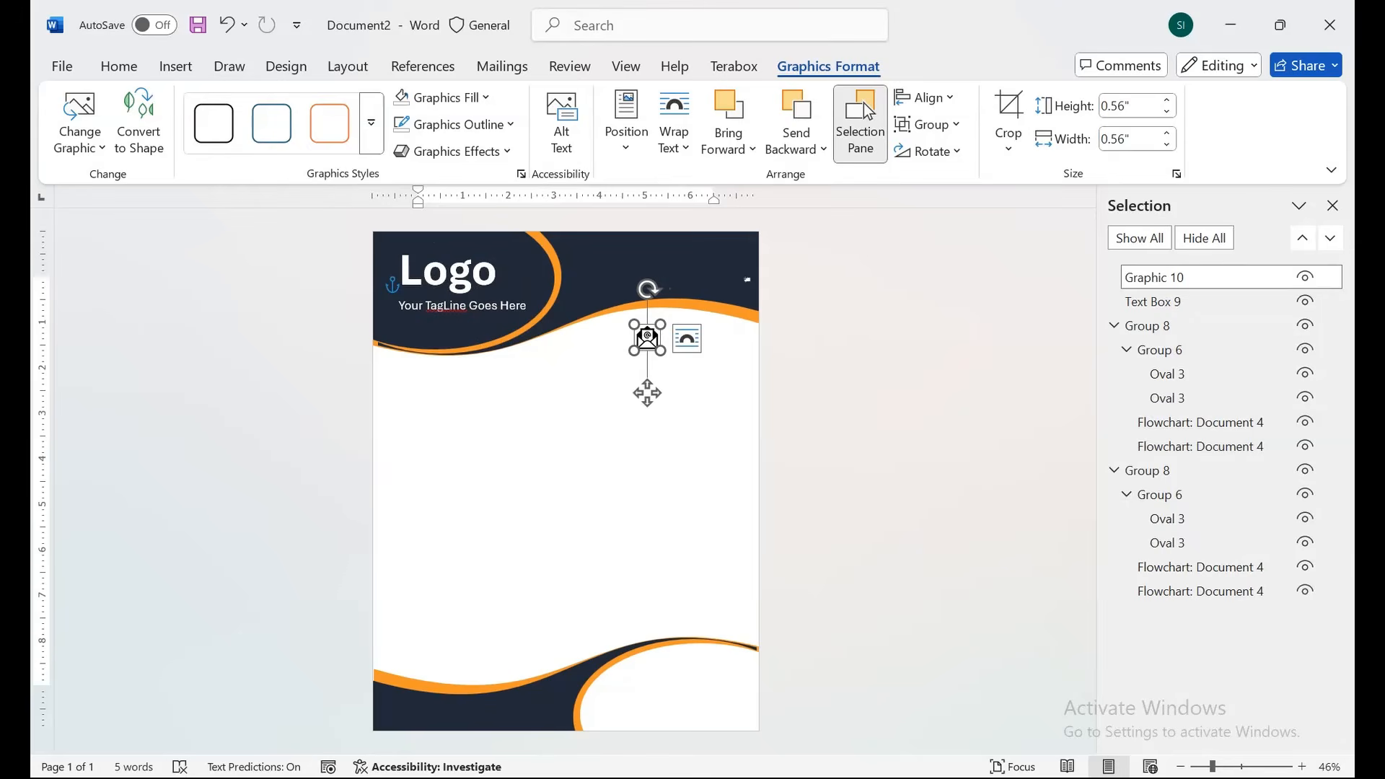
{"action": "left_click", "coordinate": [175, 66]}
{"action": "left_click", "coordinate": [326, 97]}
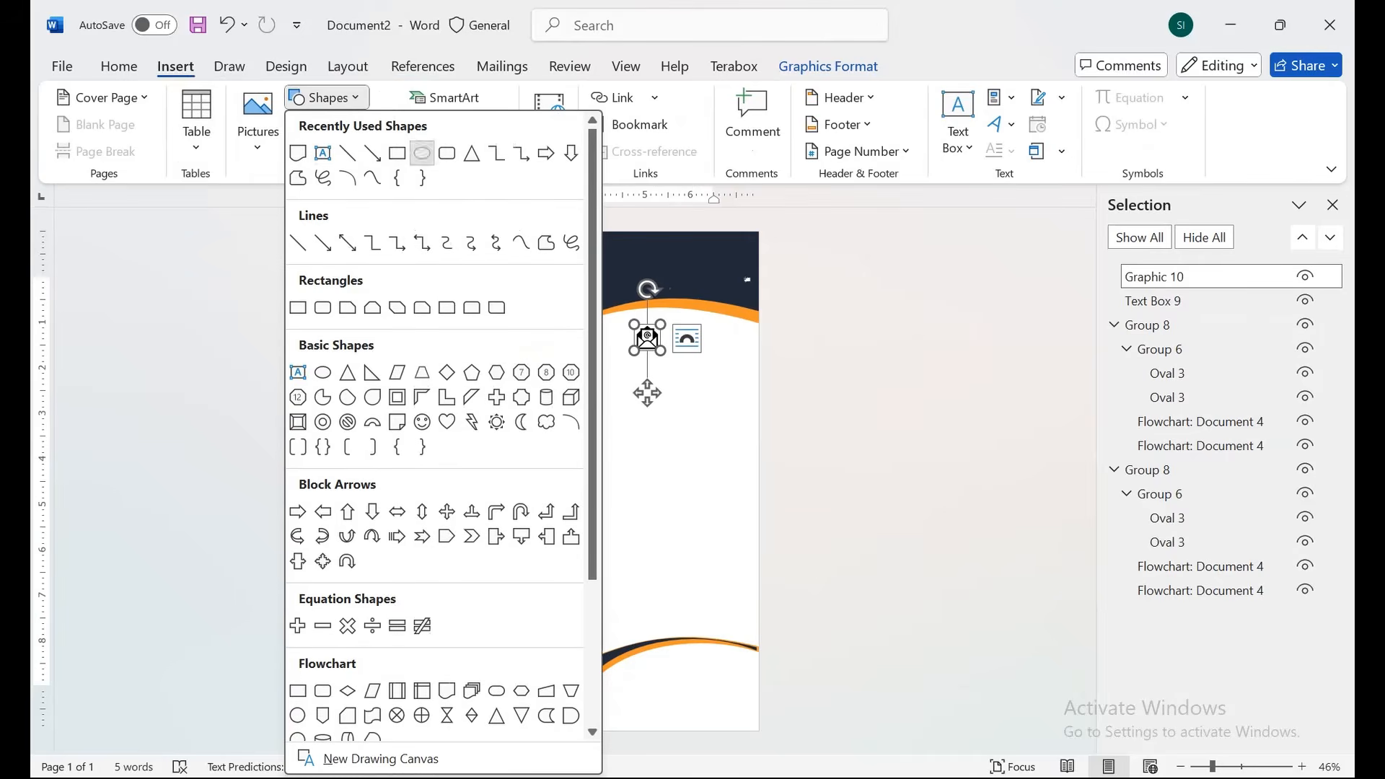
Draw an orange, outline-free circle over the envelope icon and send it behind the icon.
{"action": "left_click", "coordinate": [422, 152]}
{"action": "left_click_drag", "start_coordinate": [629, 318], "coordinate": [666, 353]}
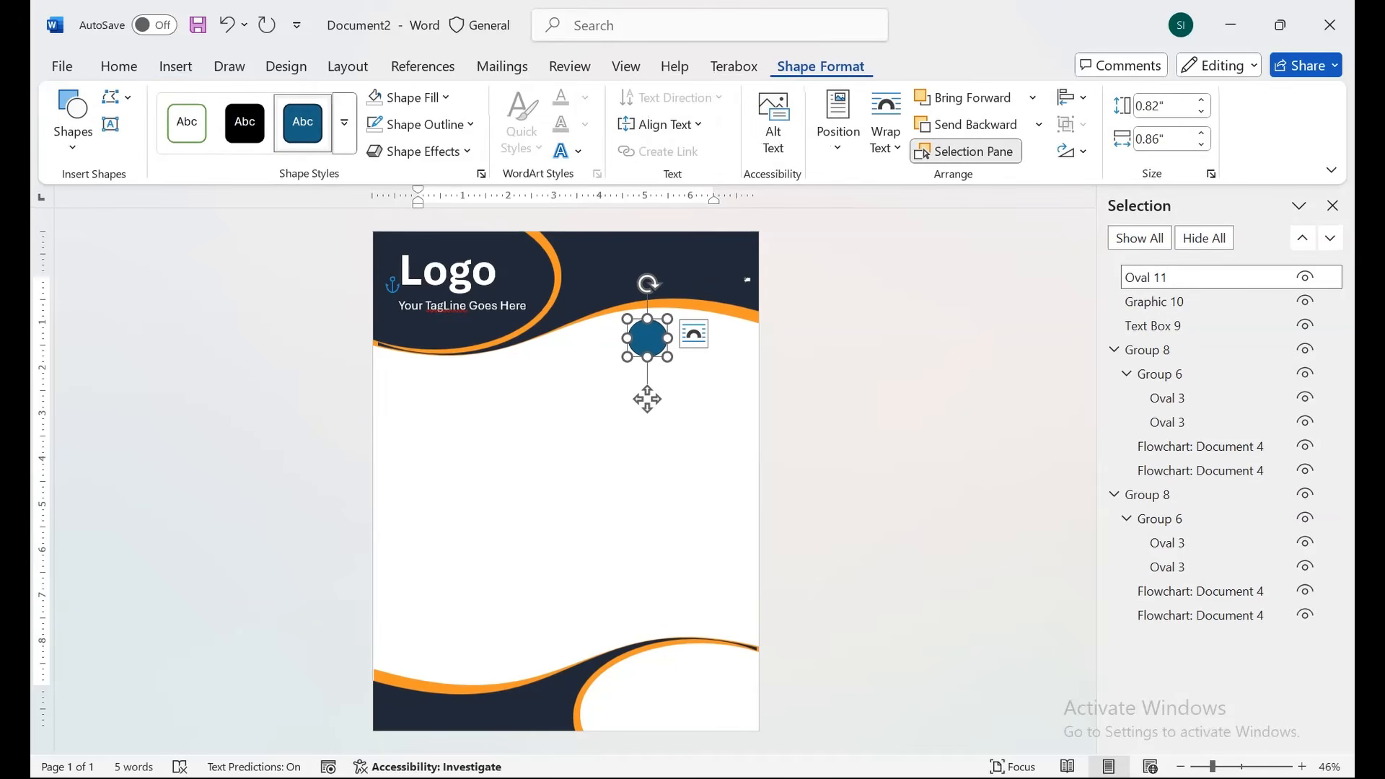
{"action": "left_click", "coordinate": [409, 97]}
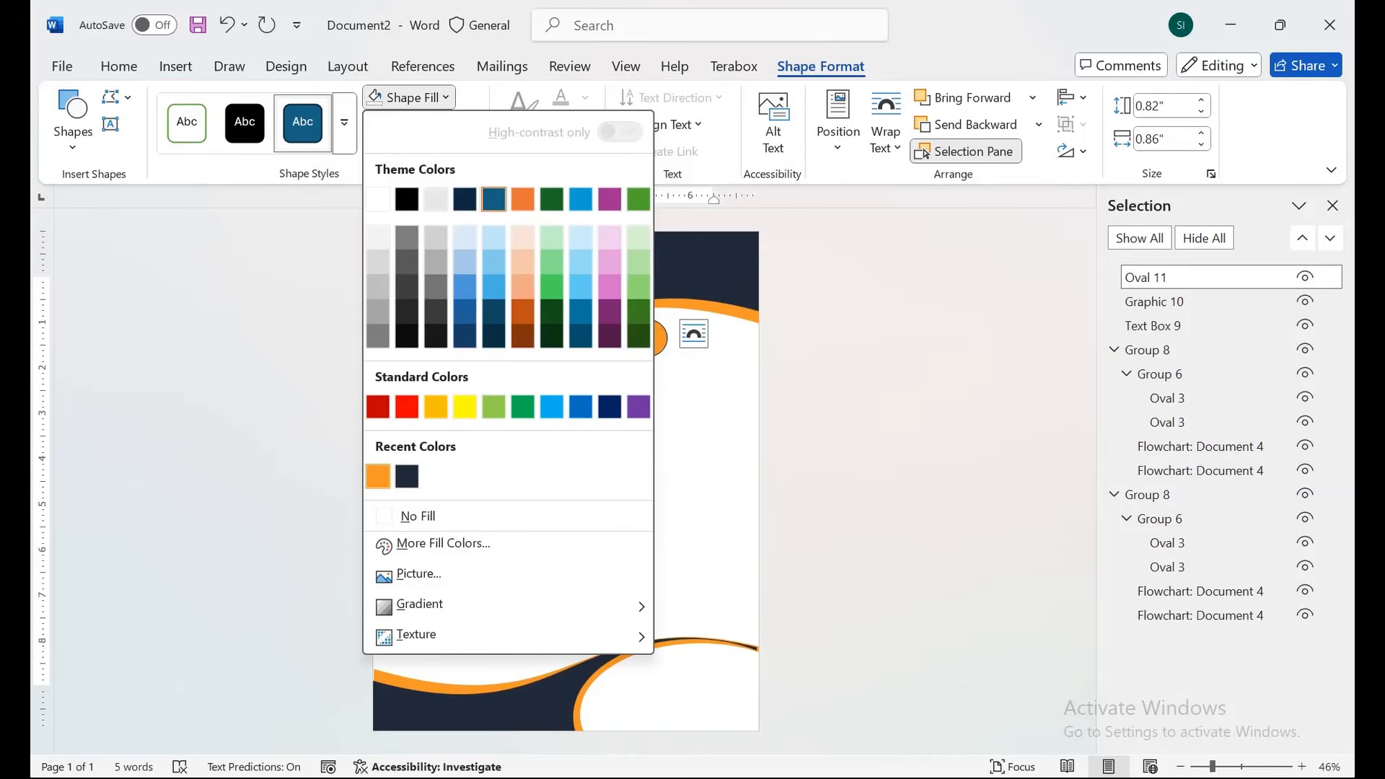
{"action": "left_click", "coordinate": [378, 476]}
{"action": "left_click", "coordinate": [421, 124]}
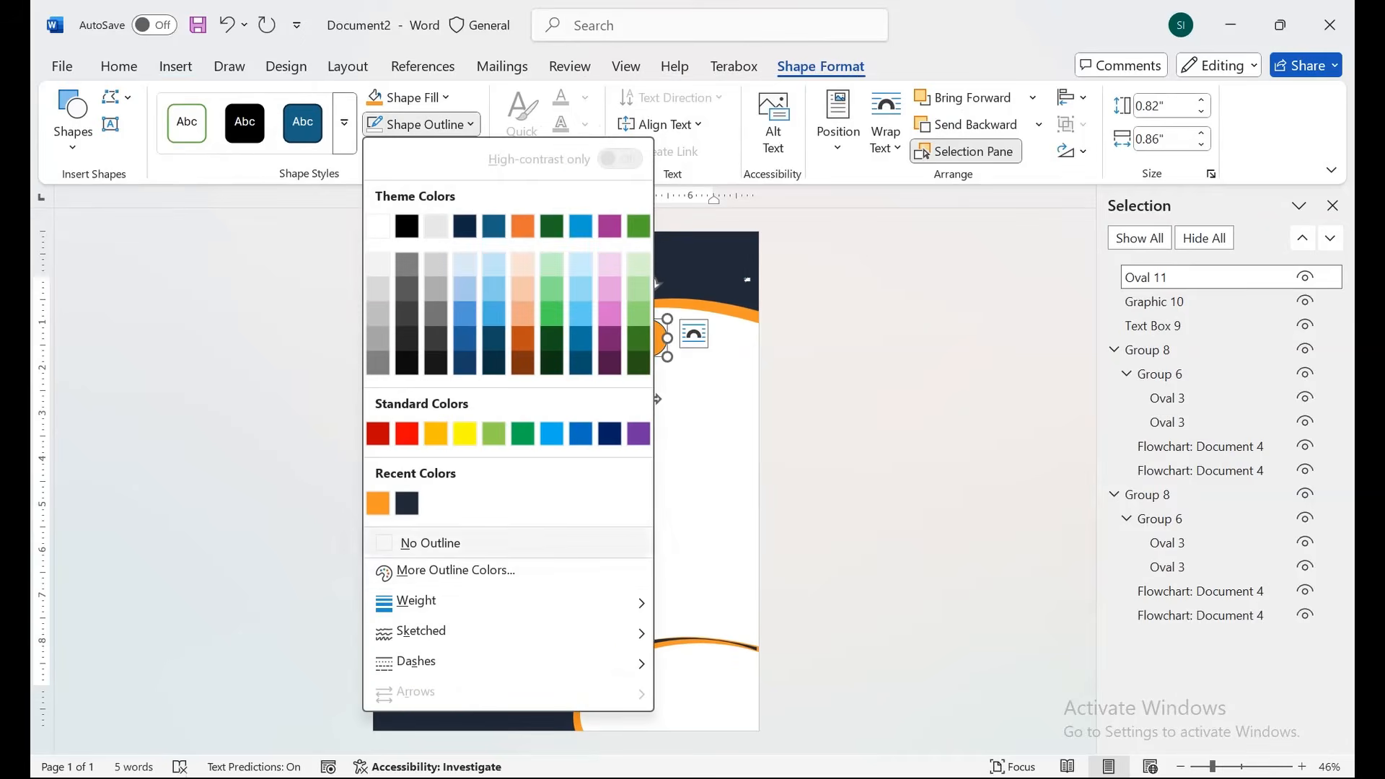
{"action": "left_click", "coordinate": [430, 542]}
{"action": "right_click", "coordinate": [646, 398]}
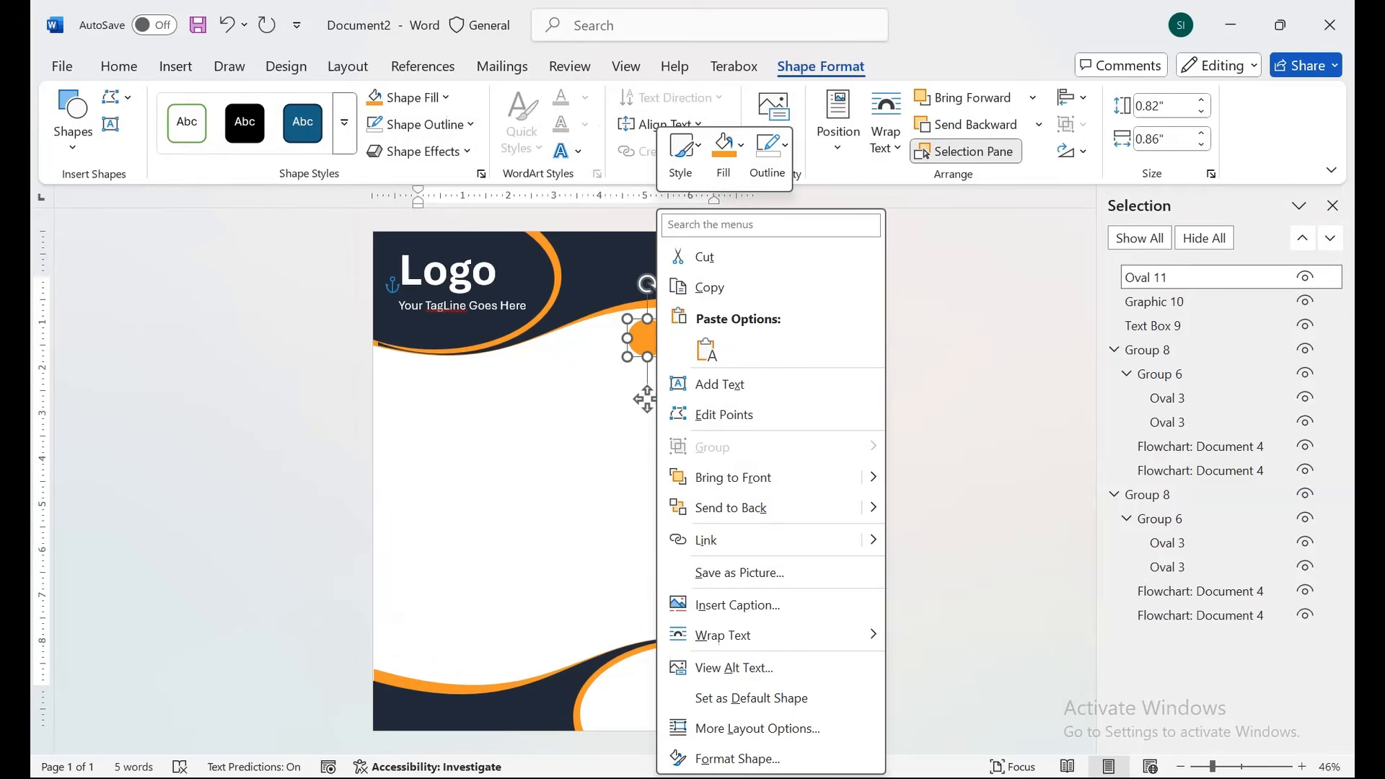
{"action": "left_click", "coordinate": [958, 507]}
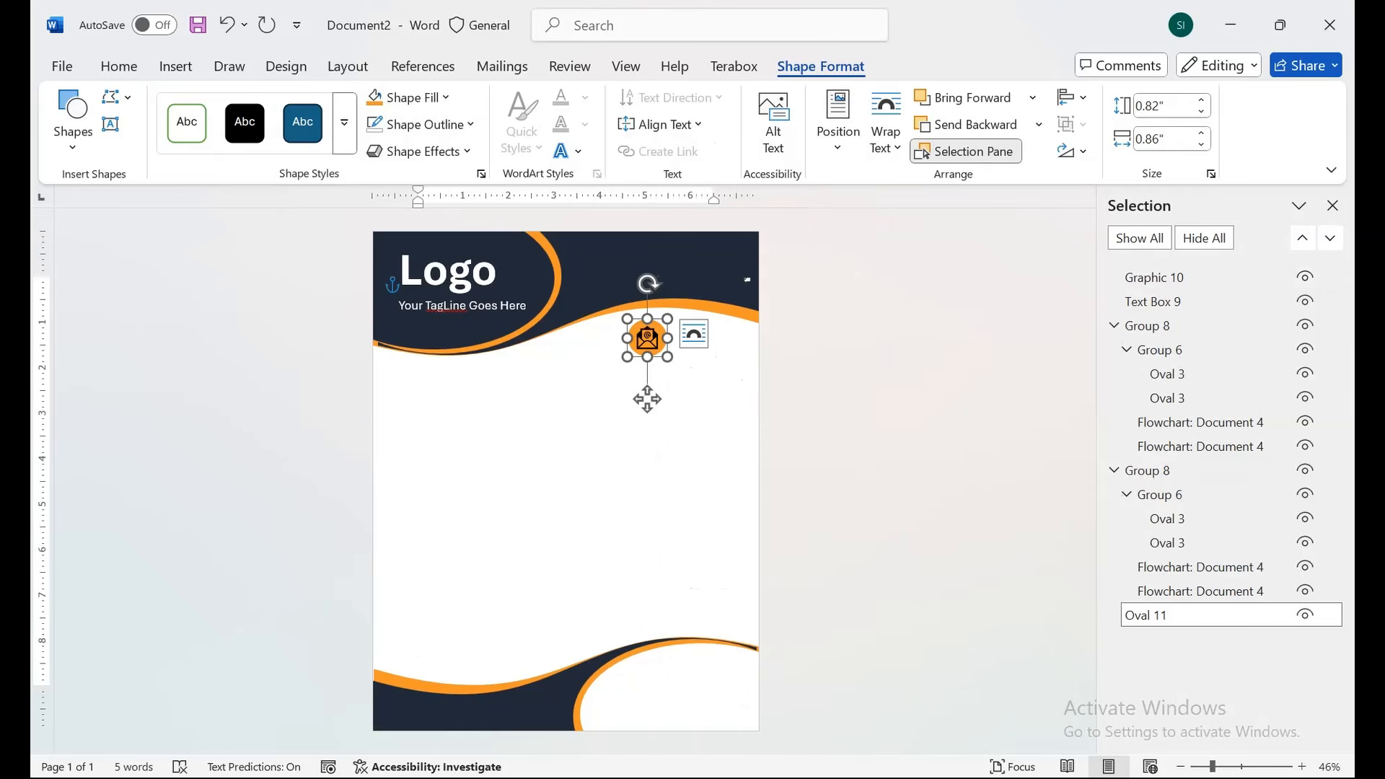
{"action": "left_click", "coordinate": [865, 462]}
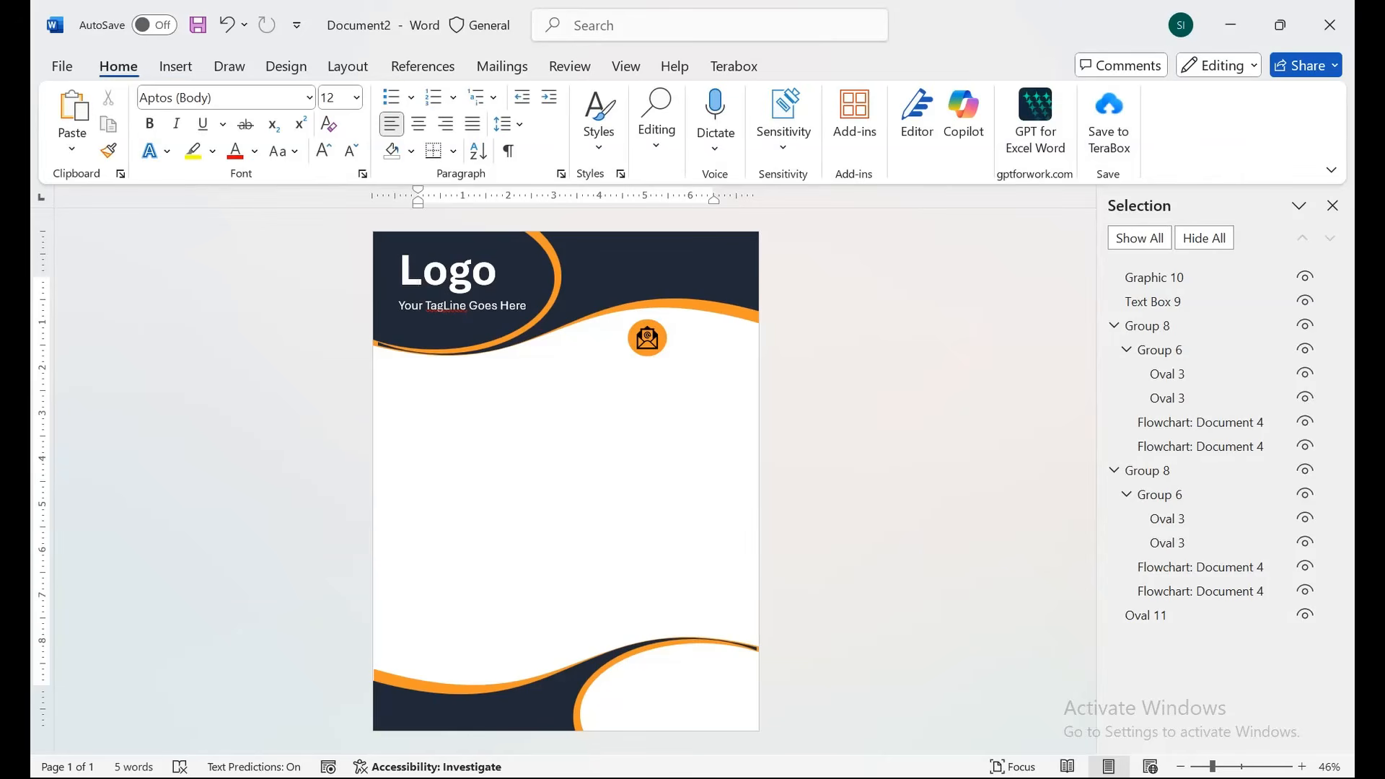
Insert a phone handset icon from a 'Phone' search, set it In Front of Text, and place it below the envelope.
{"action": "left_click", "coordinate": [175, 66]}
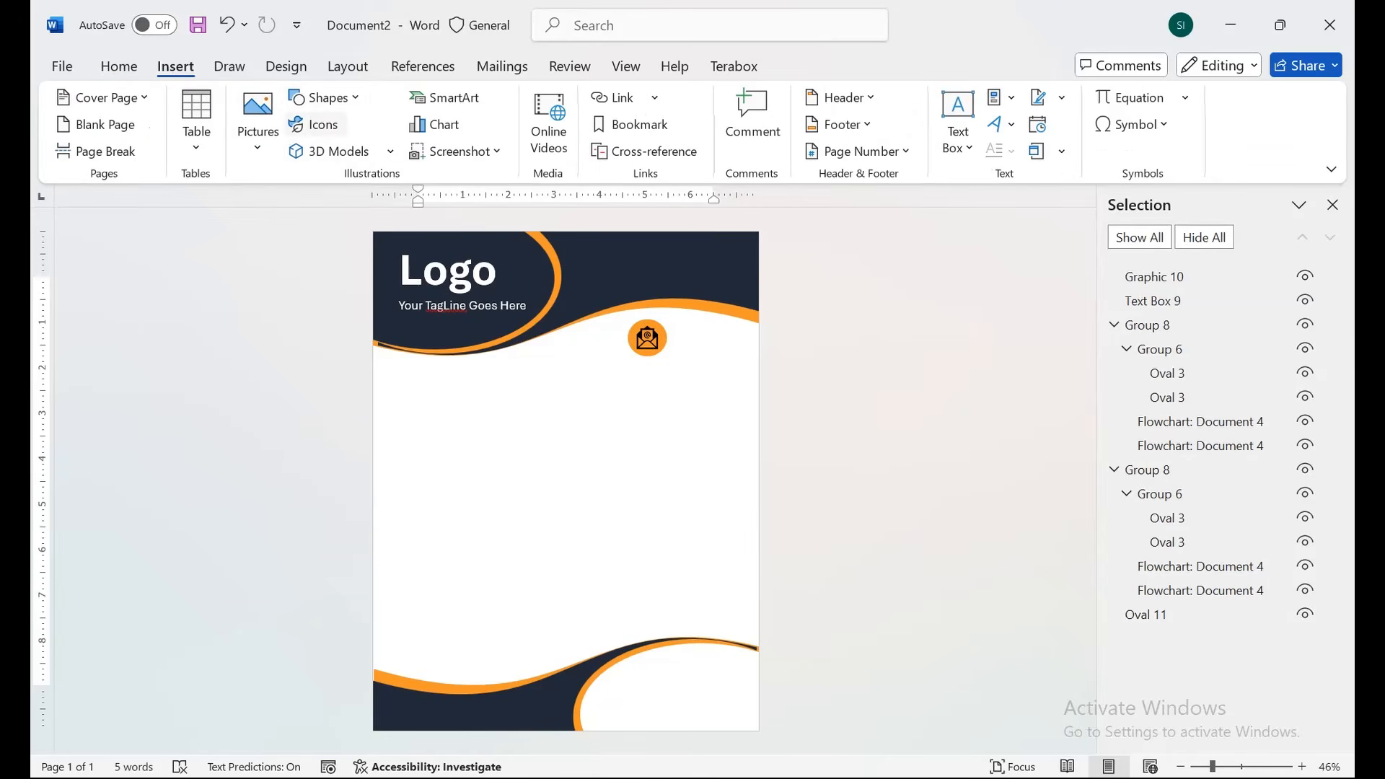
{"action": "left_click", "coordinate": [316, 124]}
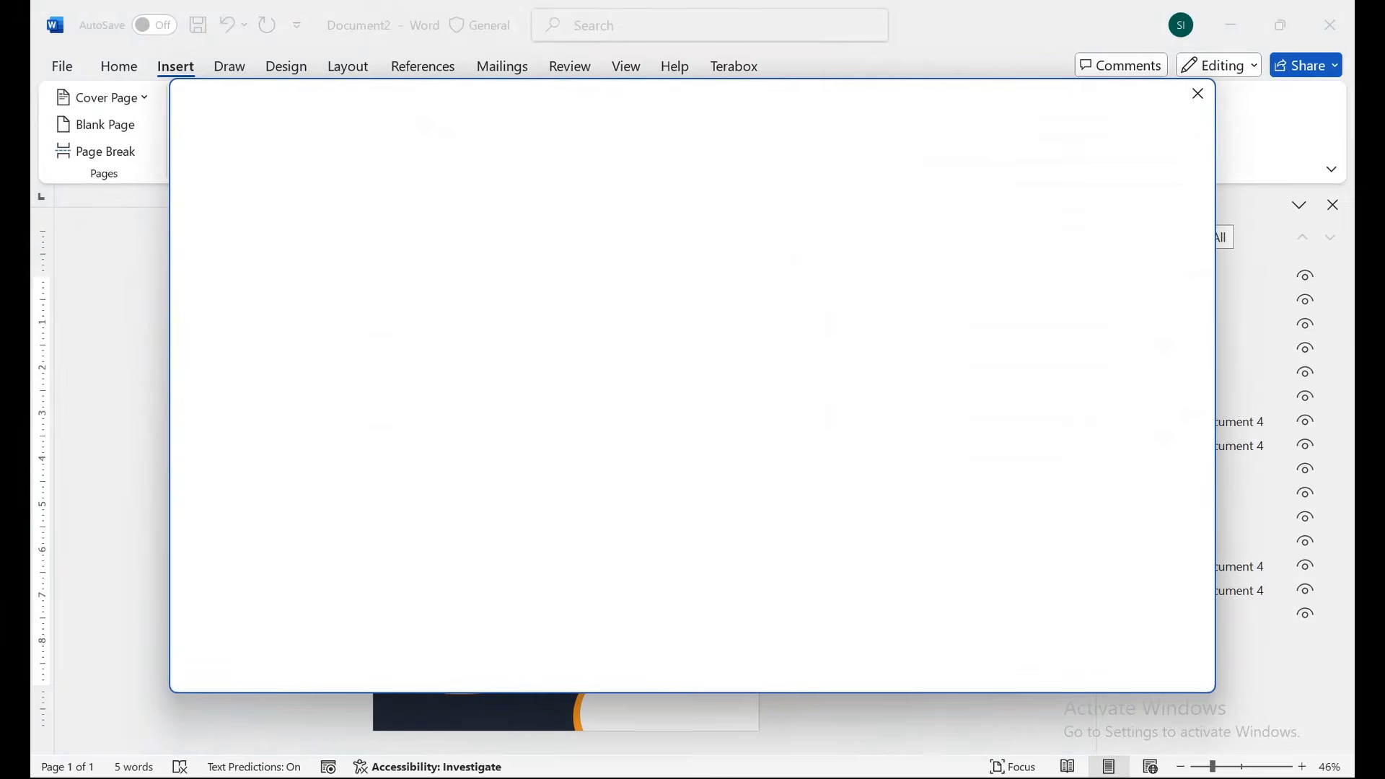
{"action": "type", "text": "Phone"}
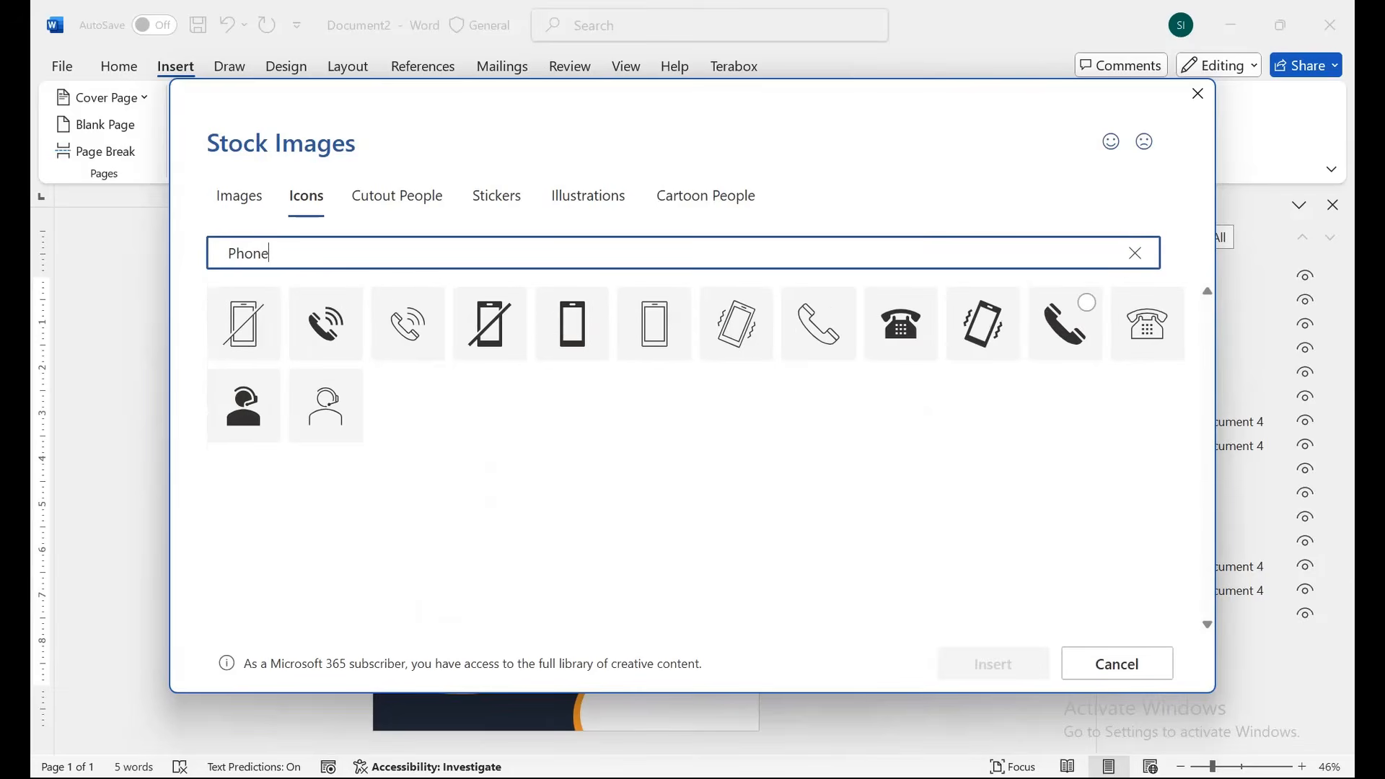
{"action": "left_click", "coordinate": [1082, 306]}
{"action": "left_click", "coordinate": [993, 663]}
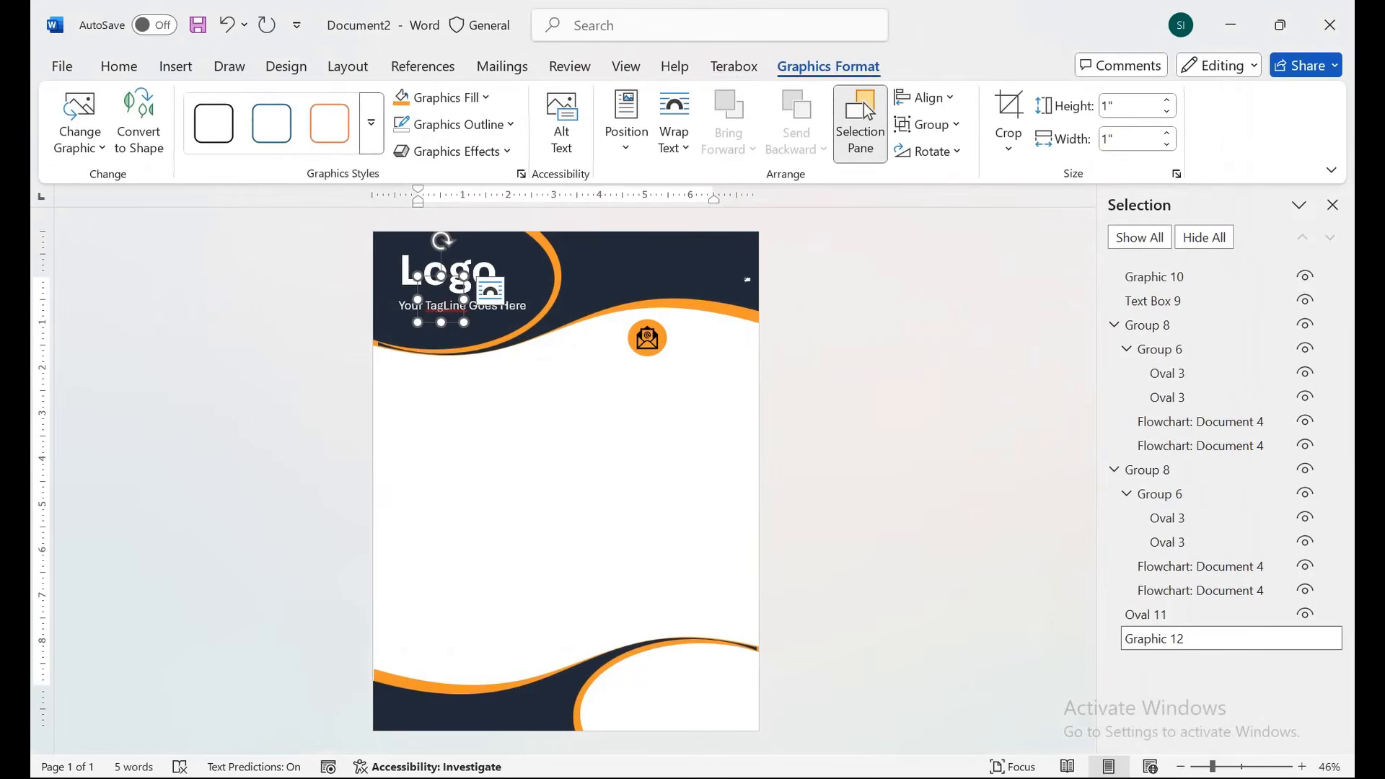
{"action": "left_click", "coordinate": [674, 123]}
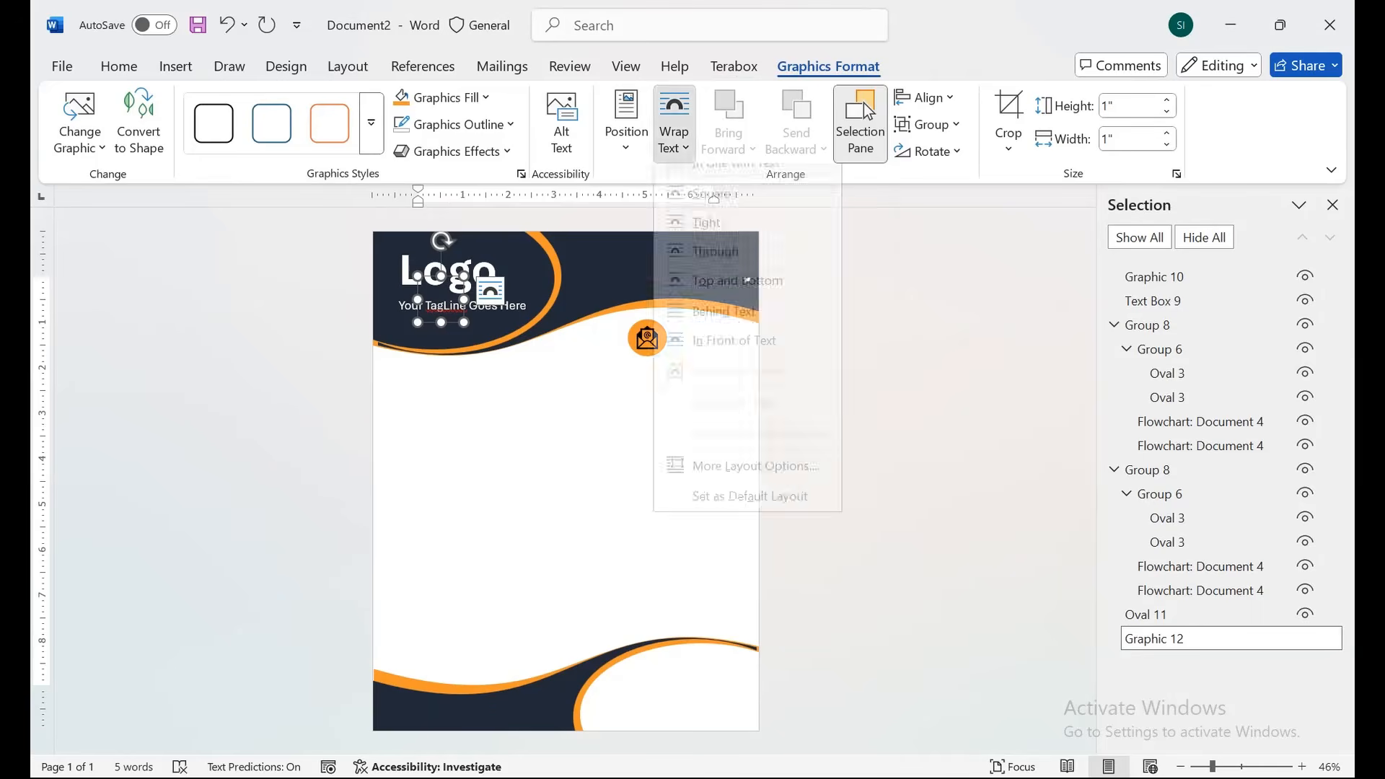
{"action": "left_click", "coordinate": [696, 355]}
{"action": "left_click_drag", "start_coordinate": [425, 278], "coordinate": [634, 387]}
Copy the orange circle beneath the envelope badge and bring the phone icon in front of it.
{"action": "left_click_drag", "start_coordinate": [634, 339], "coordinate": [633, 385]}
{"action": "right_click", "coordinate": [663, 387]}
{"action": "left_click", "coordinate": [736, 505]}
{"action": "left_click", "coordinate": [702, 491]}
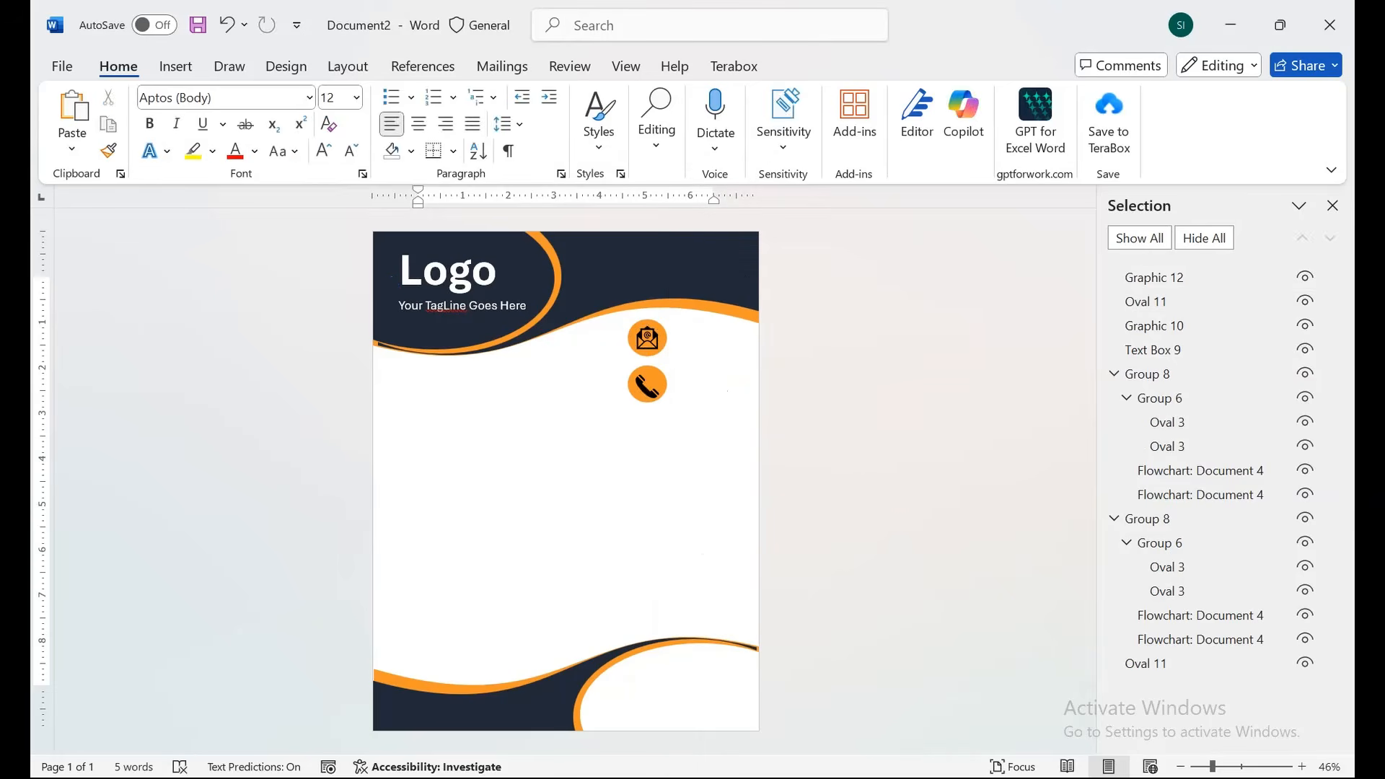
{"action": "left_click", "coordinate": [647, 338]}
{"action": "scroll", "coordinate": [647, 387], "scroll_direction": "up", "scroll_amount": 3}
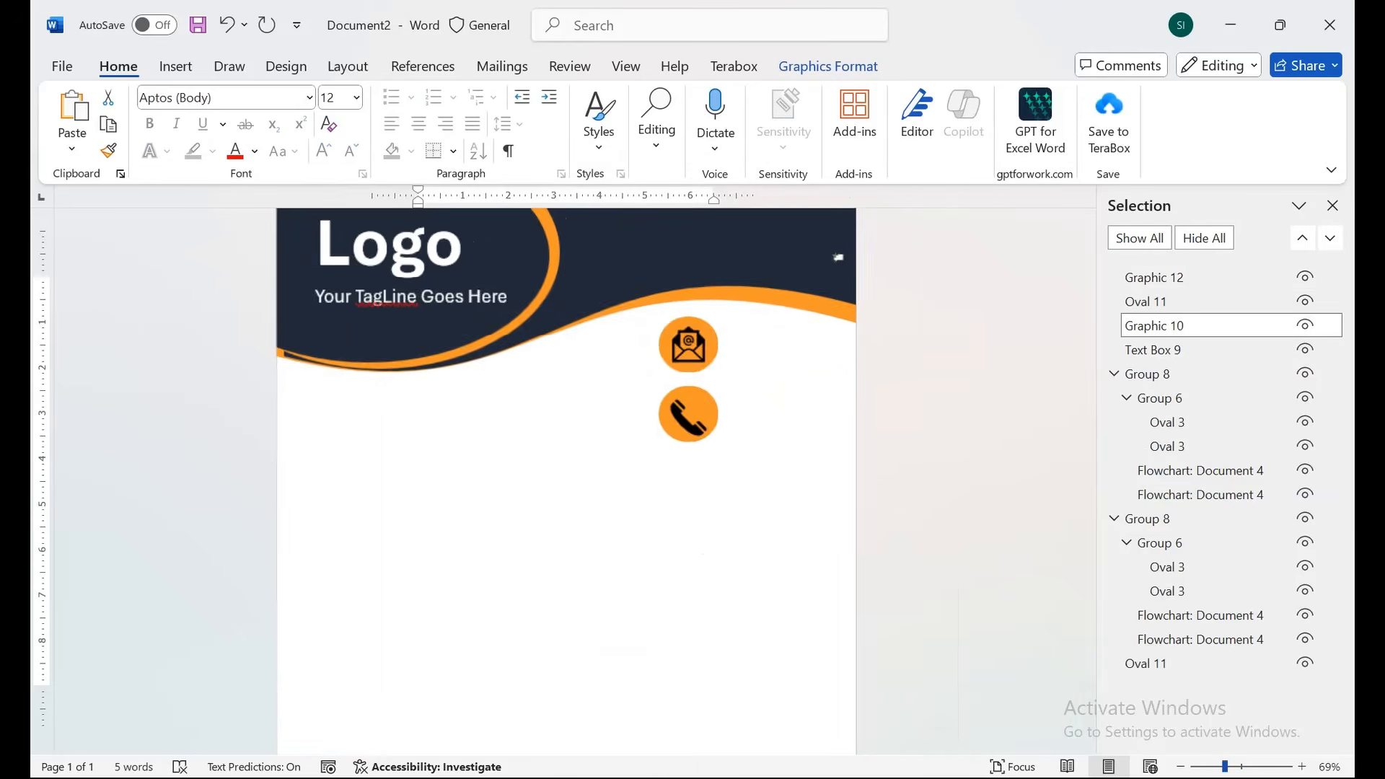
Shrink both icons and their orange circles, moving the phone badge up.
{"action": "left_click_drag", "start_coordinate": [710, 364], "coordinate": [707, 359]}
{"action": "left_click", "coordinate": [711, 353]}
{"action": "mouse_move", "coordinate": [689, 419]}
{"action": "left_mouse_down"}
{"action": "mouse_move", "coordinate": [698, 396]}
{"action": "mouse_move", "coordinate": [712, 408]}
{"action": "left_mouse_up"}
{"action": "left_click_drag", "start_coordinate": [686, 426], "coordinate": [667, 369]}
{"action": "key", "text": "Escape"}
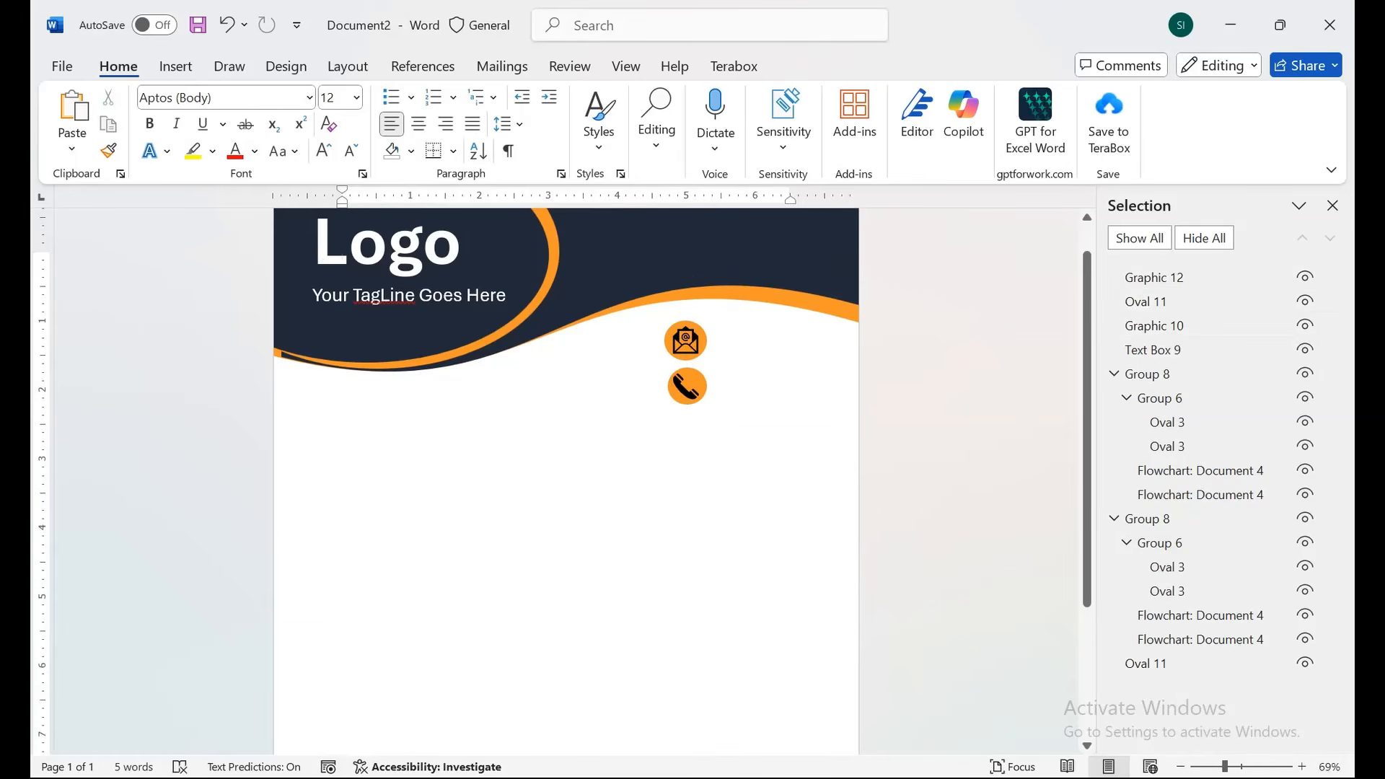
{"action": "left_click", "coordinate": [175, 66]}
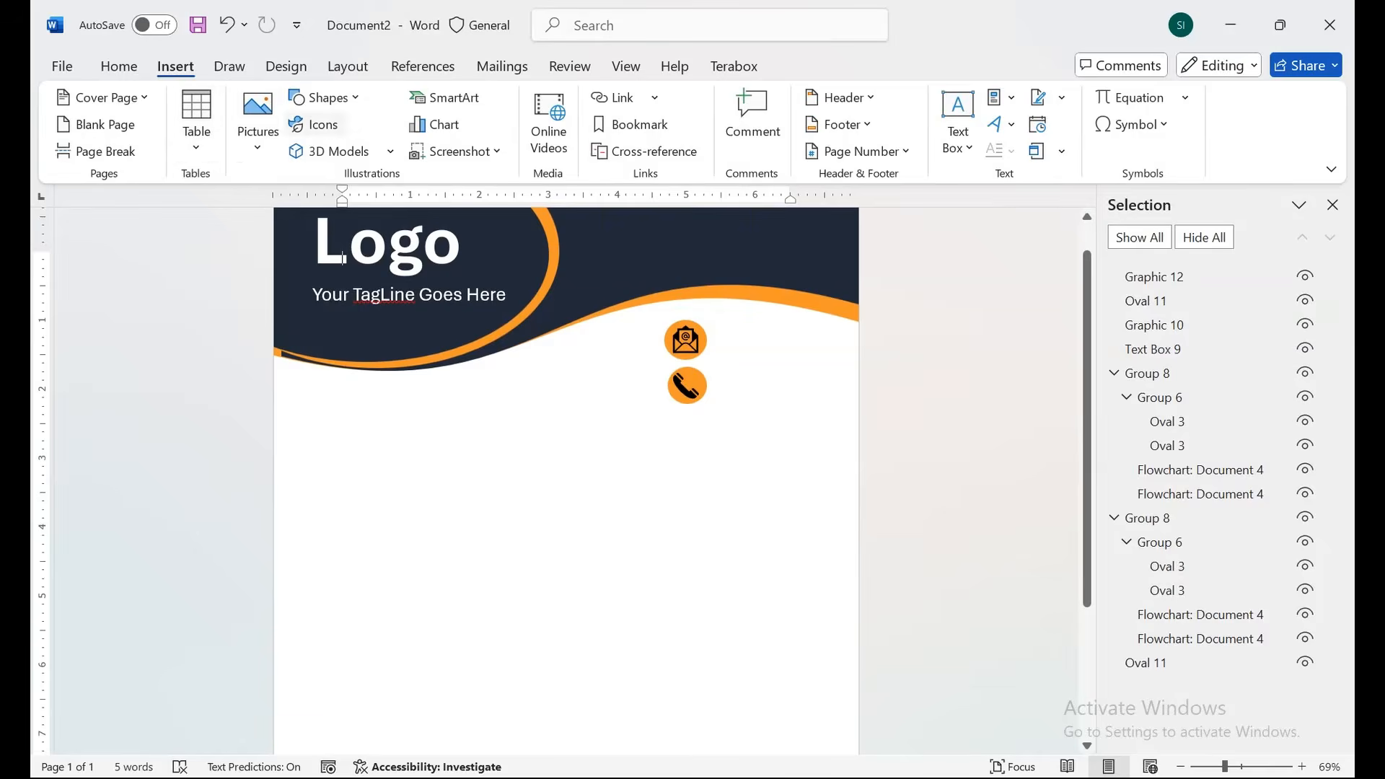
Draw a text box beside the envelope badge reading 'Your Email Address'.
{"action": "left_click", "coordinate": [328, 97]}
{"action": "left_click", "coordinate": [300, 368]}
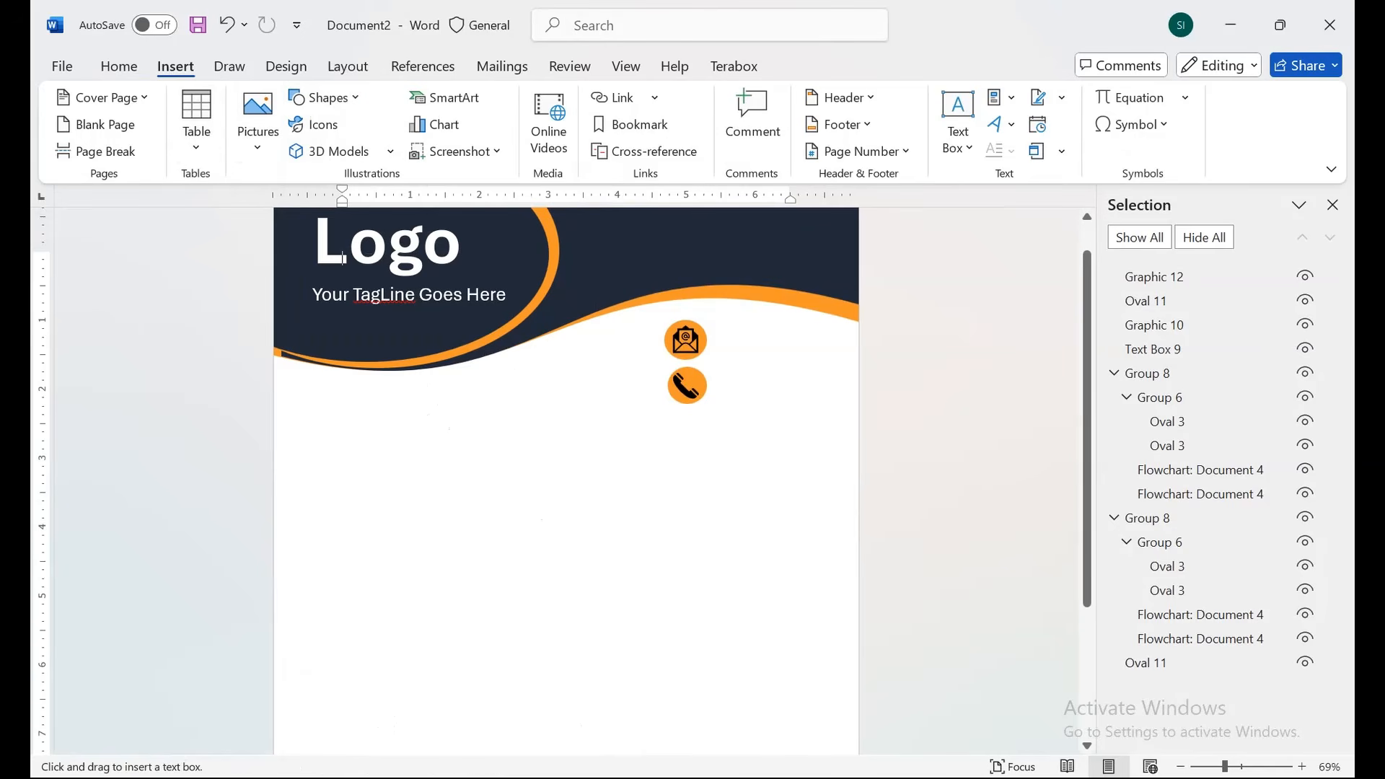
{"action": "left_click_drag", "start_coordinate": [711, 320], "coordinate": [826, 354]}
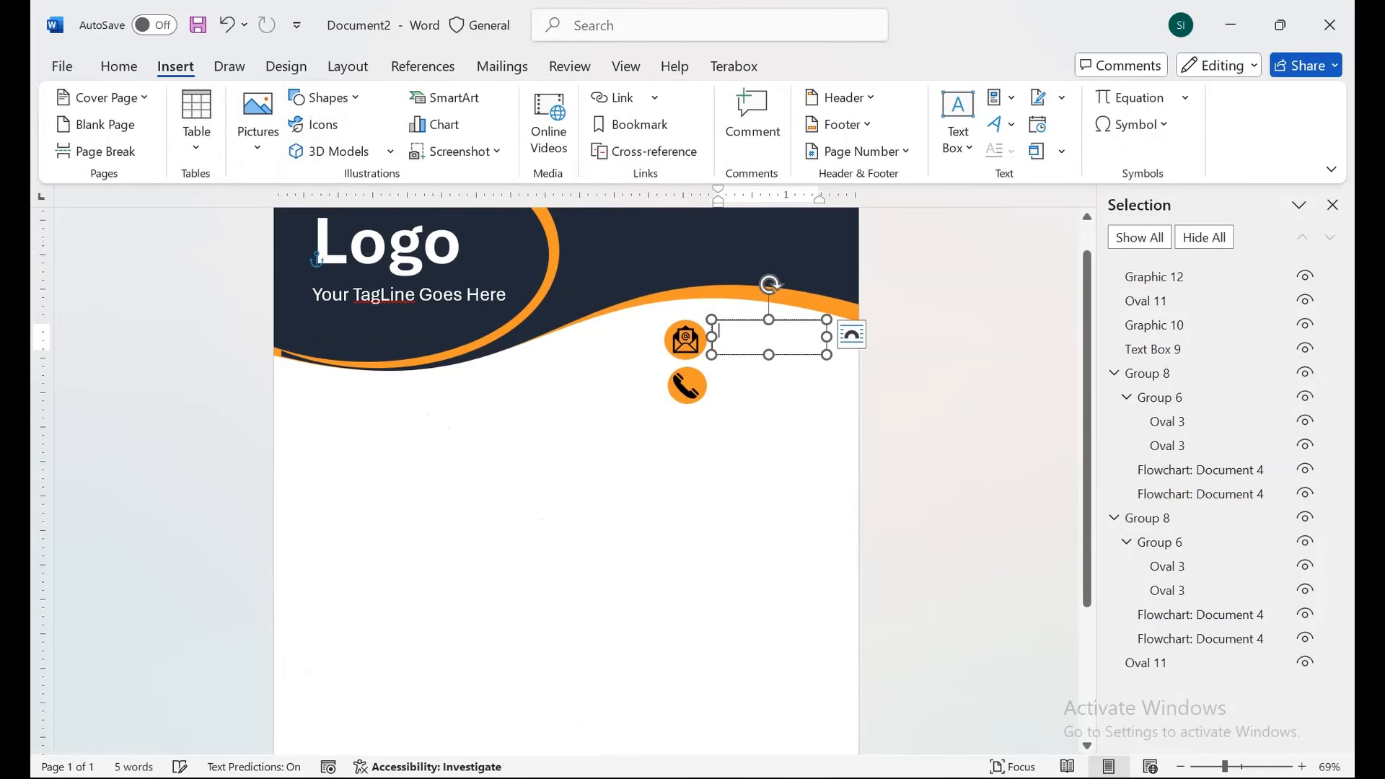
{"action": "type", "text": "Your"}
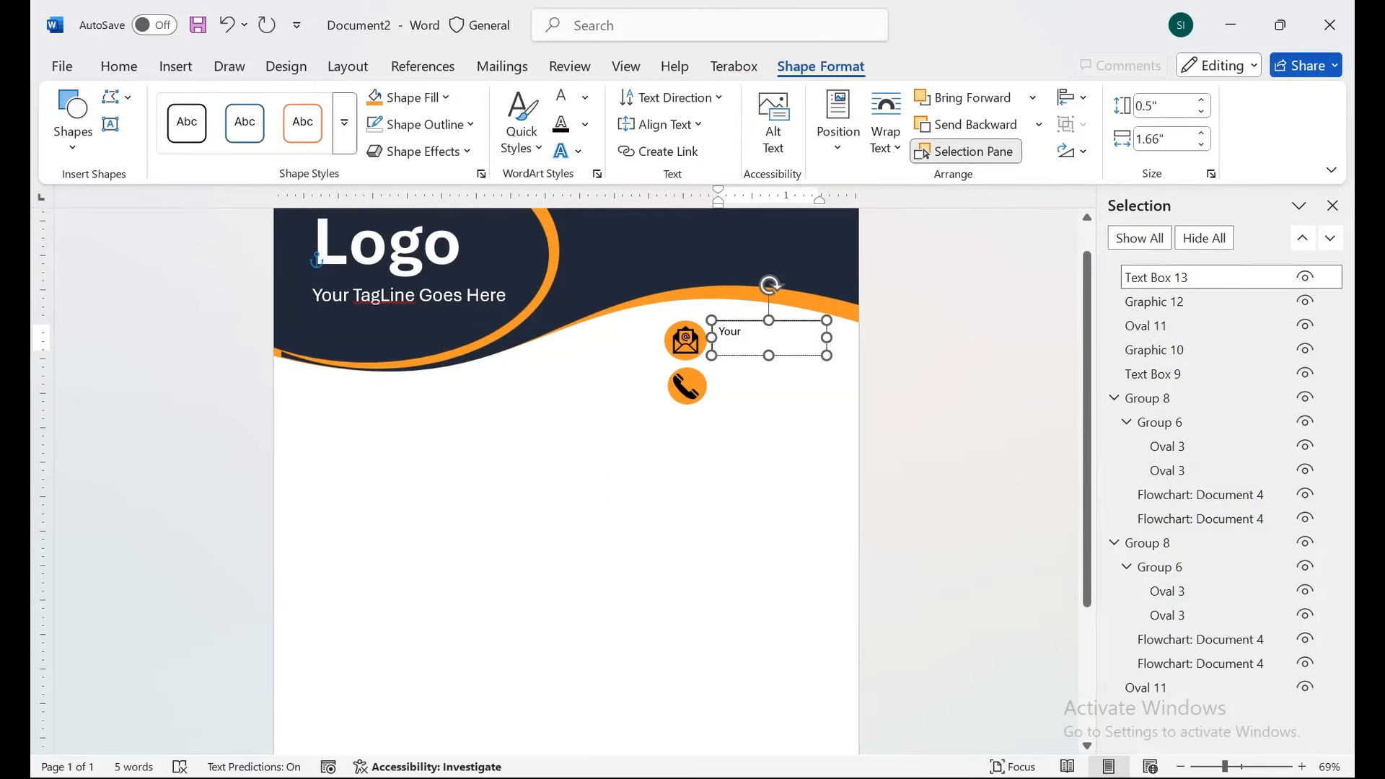
{"action": "type", "text": " Email"}
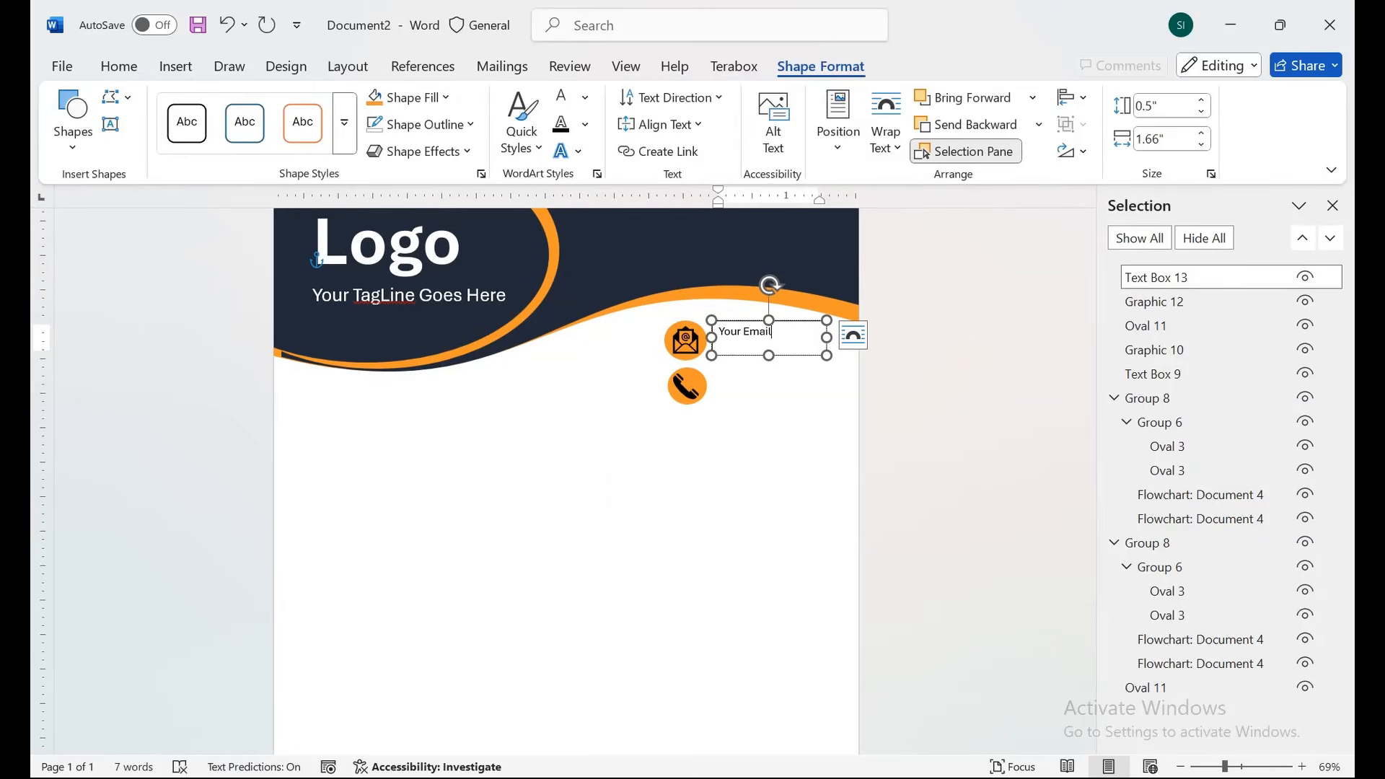
{"action": "type", "text": " Address"}
Duplicate the text box beside the phone badge and replace its text with a phone number.
{"action": "left_click_drag", "start_coordinate": [794, 355], "coordinate": [794, 400], "text": "ctrl+shift"}
{"action": "left_click", "coordinate": [794, 376]}
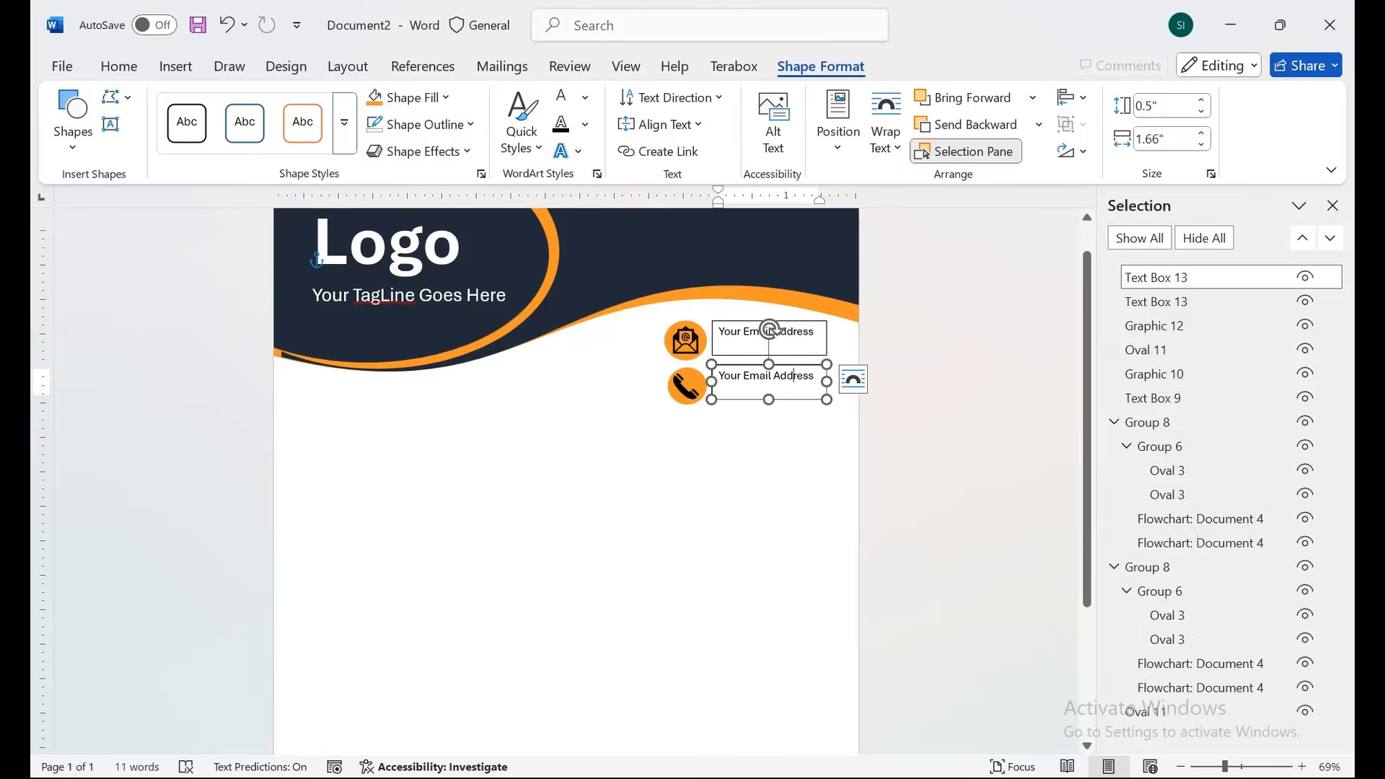
{"action": "triple_click", "coordinate": [793, 376]}
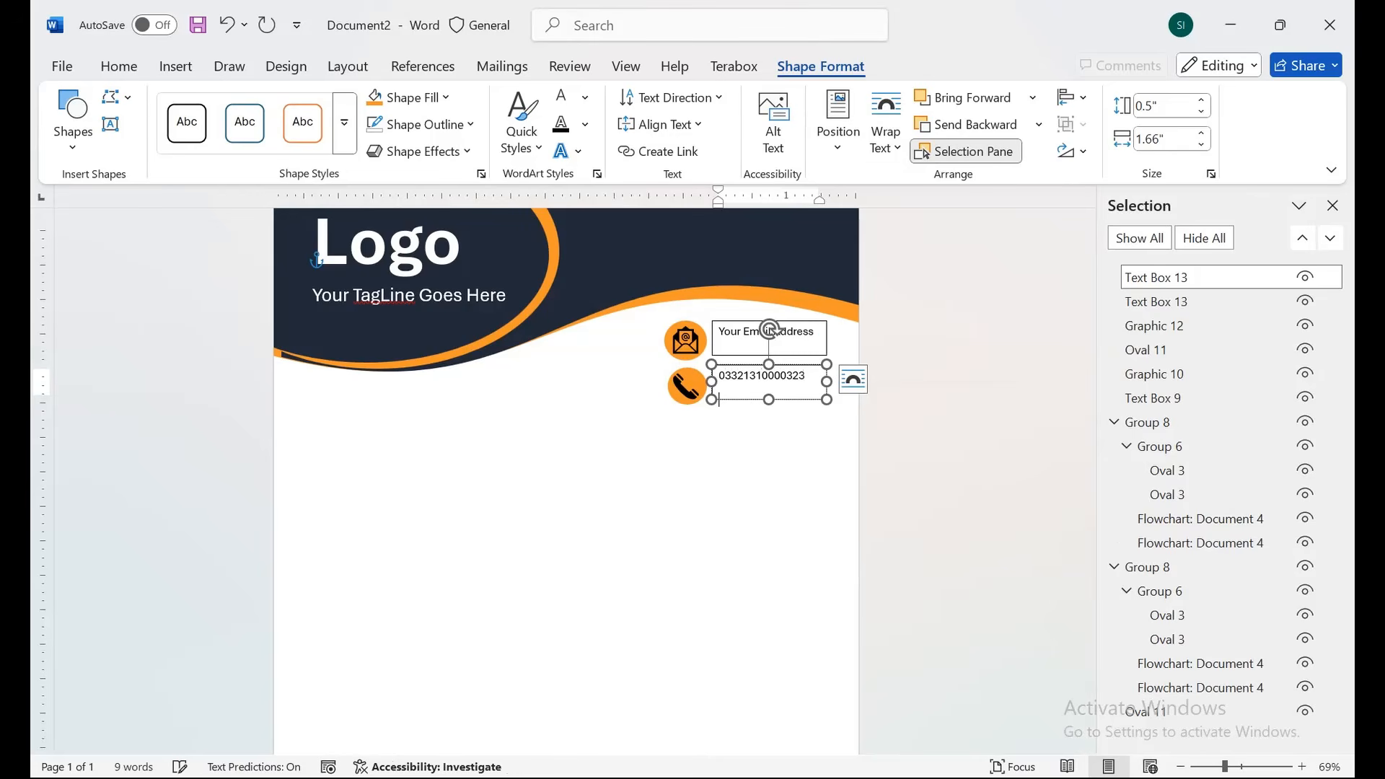
Remove the outlines from both contact text boxes.
{"action": "left_click", "coordinate": [731, 332]}
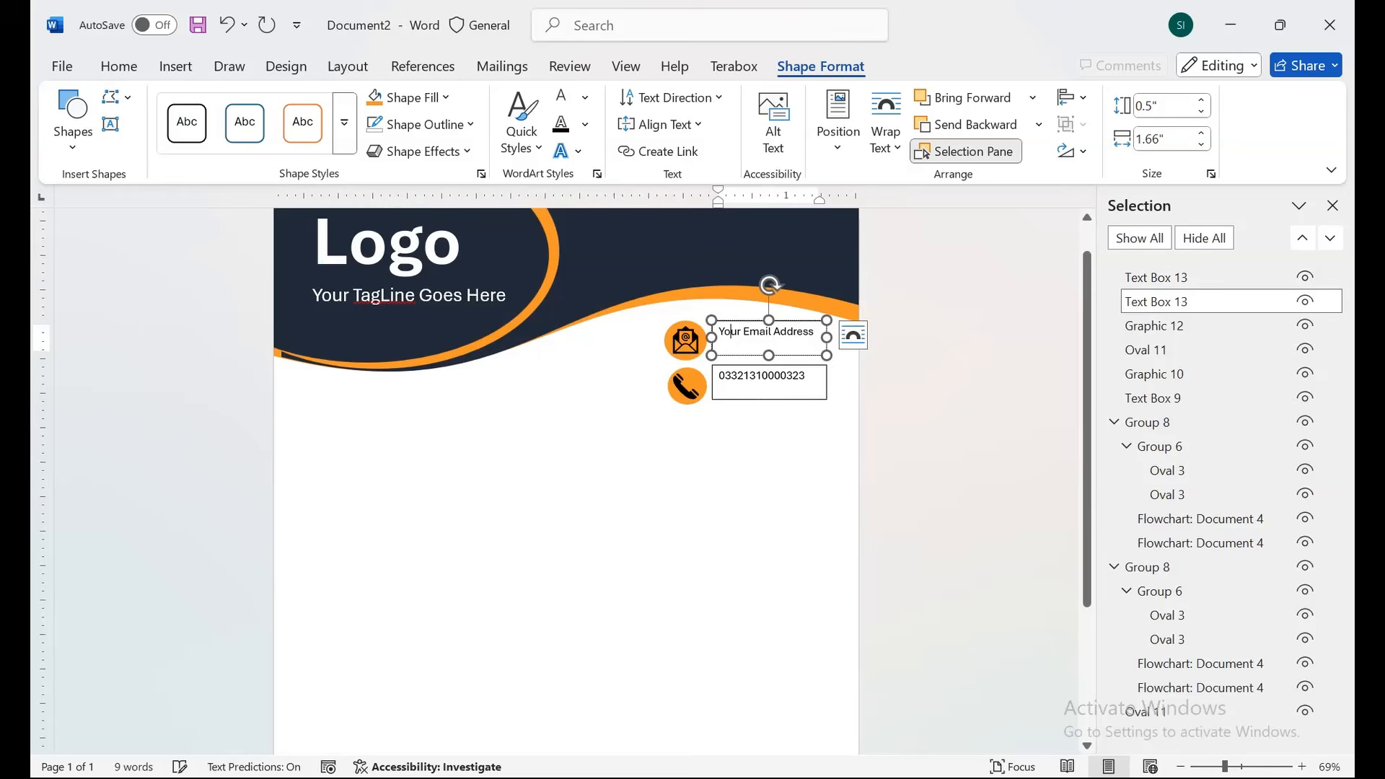
{"action": "left_click", "coordinate": [1156, 277], "text": "ctrl"}
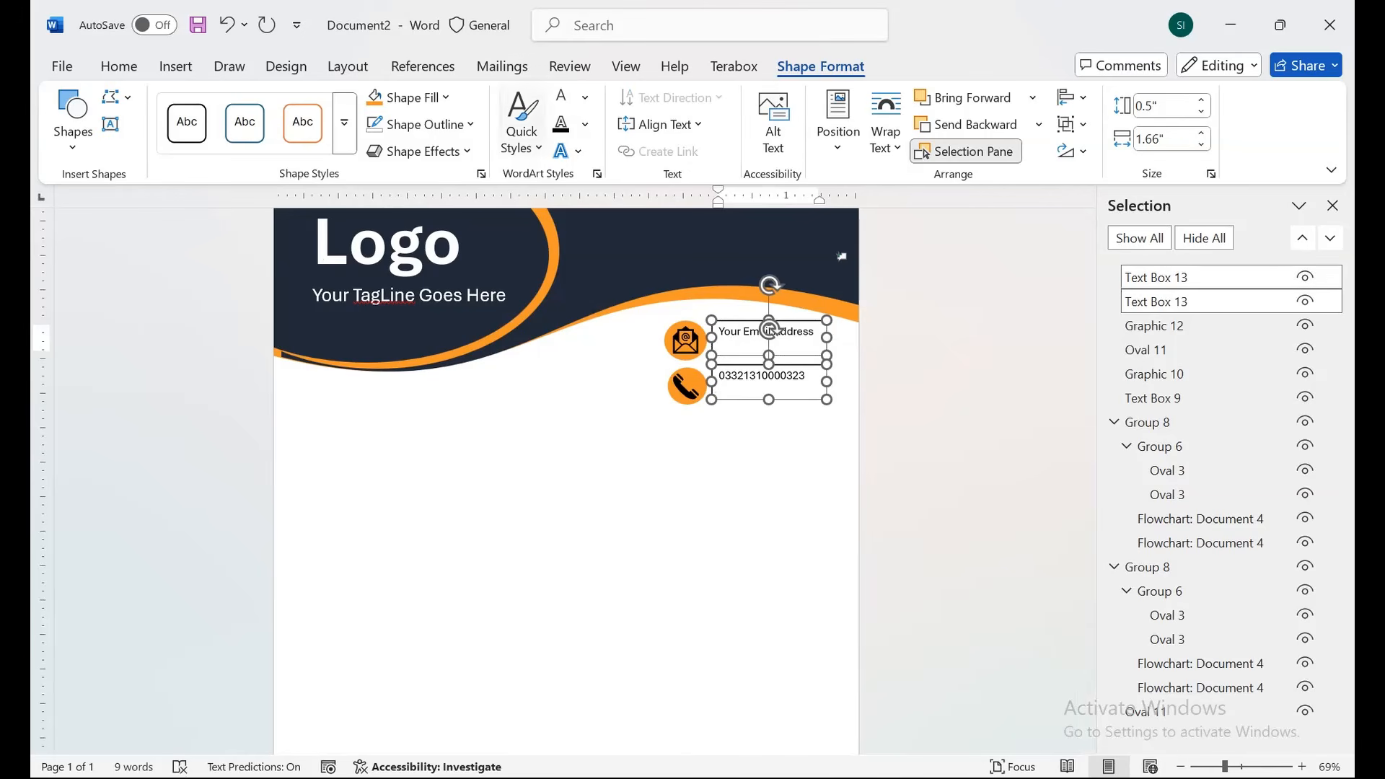
{"action": "left_click", "coordinate": [422, 124]}
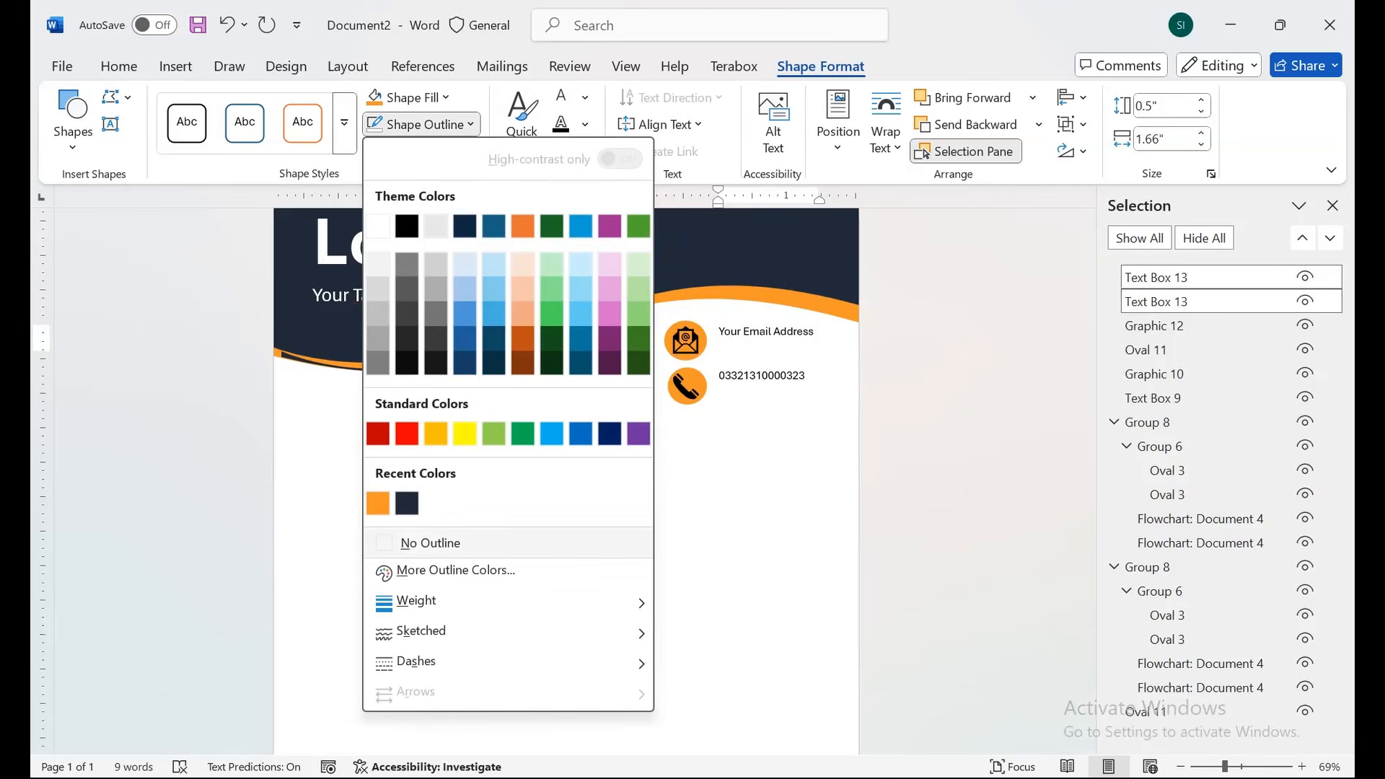
{"action": "left_click", "coordinate": [417, 541]}
{"action": "left_click", "coordinate": [412, 96]}
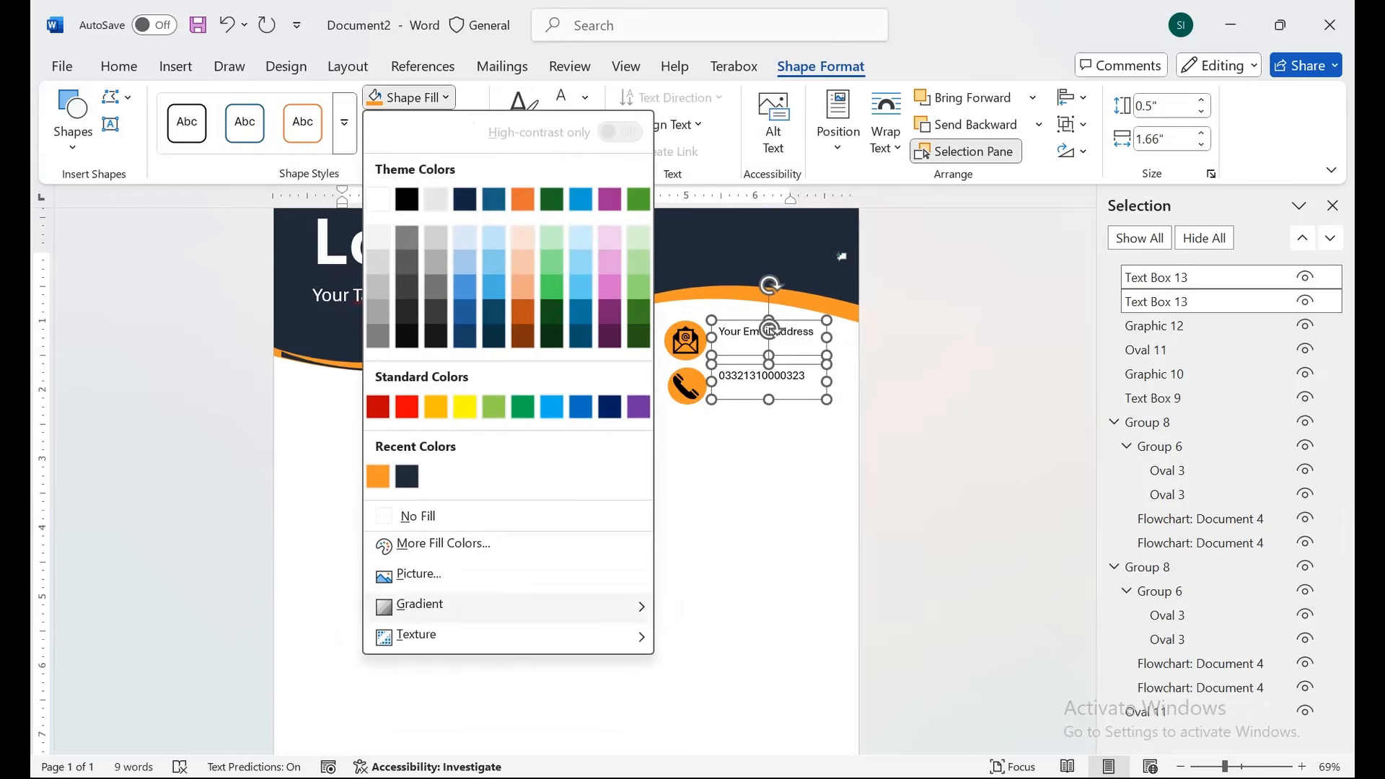
{"action": "left_click", "coordinate": [417, 516]}
{"action": "left_click", "coordinate": [766, 342]}
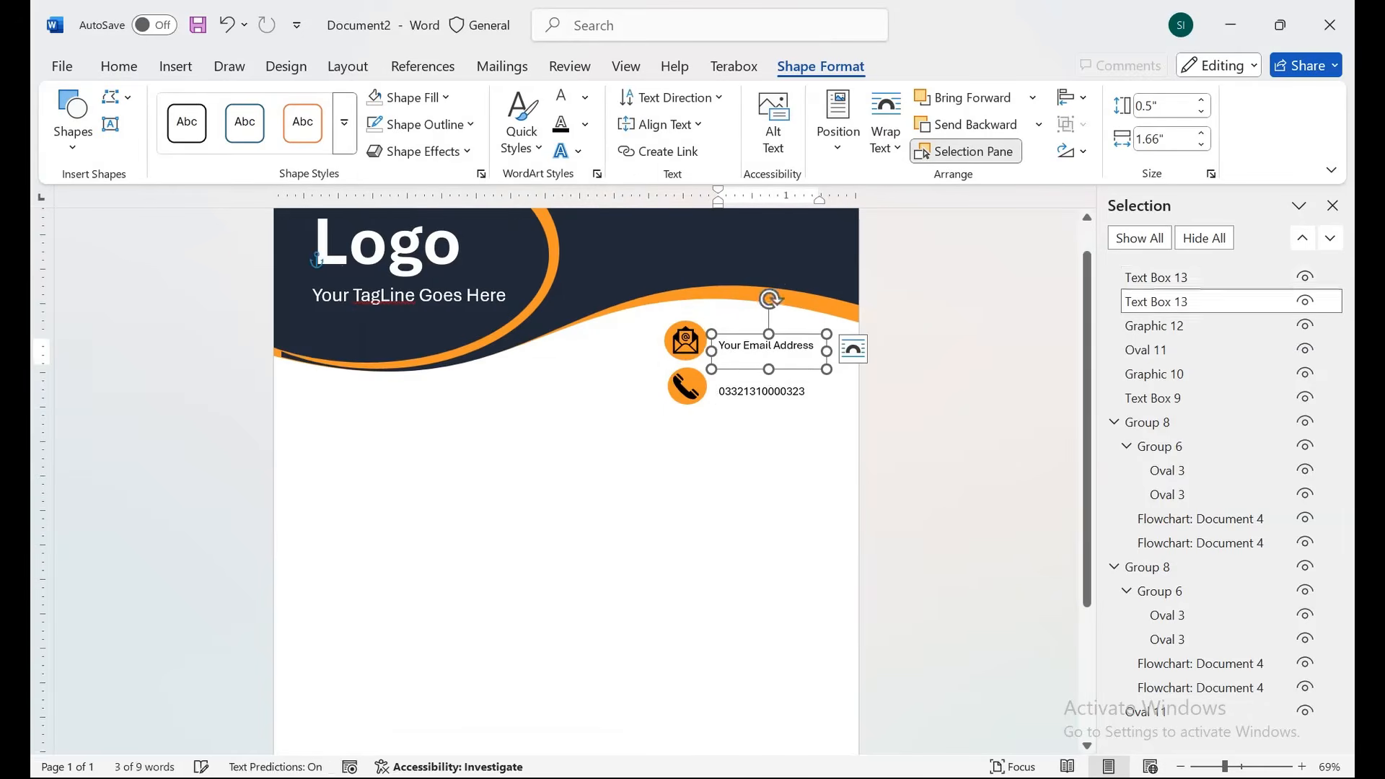
{"action": "left_click", "coordinate": [1332, 205]}
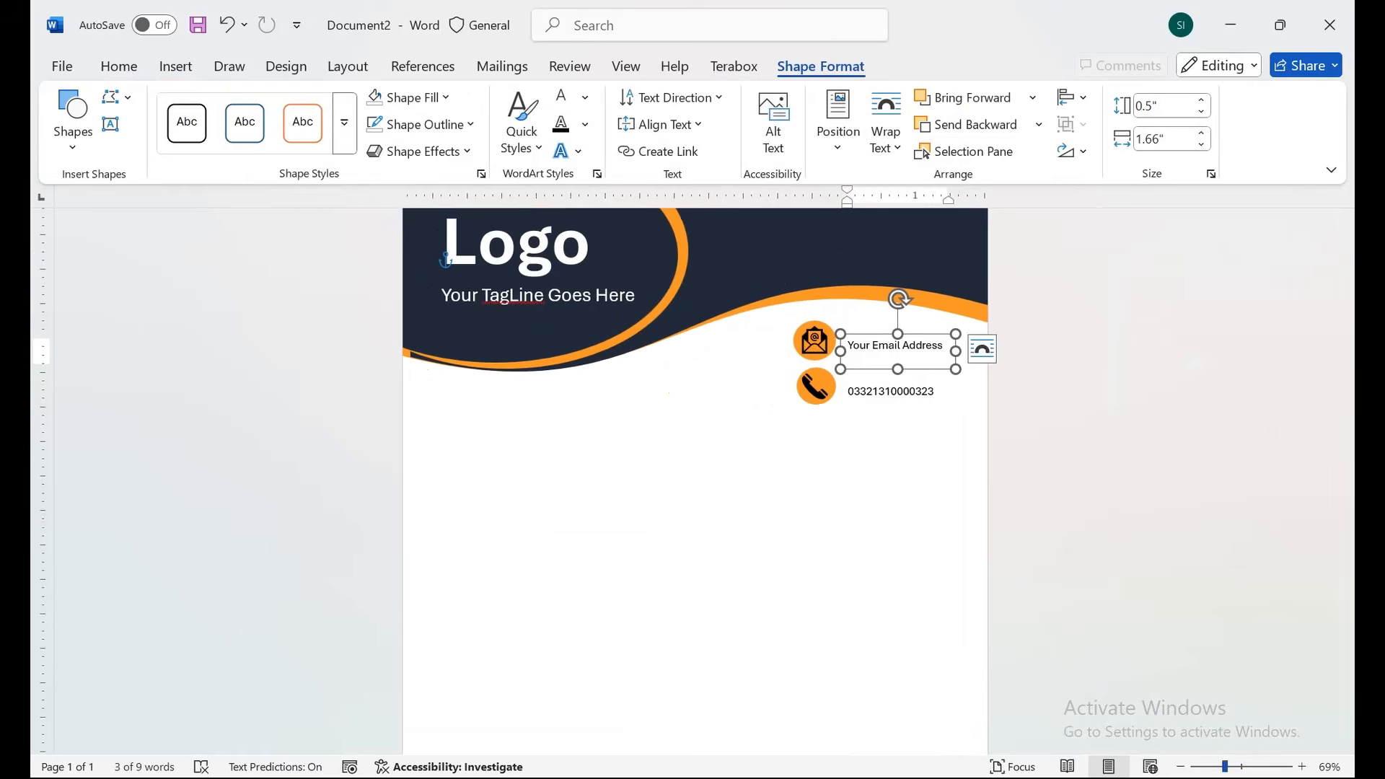
{"action": "scroll", "coordinate": [766, 404], "scroll_direction": "down", "scroll_amount": 2}
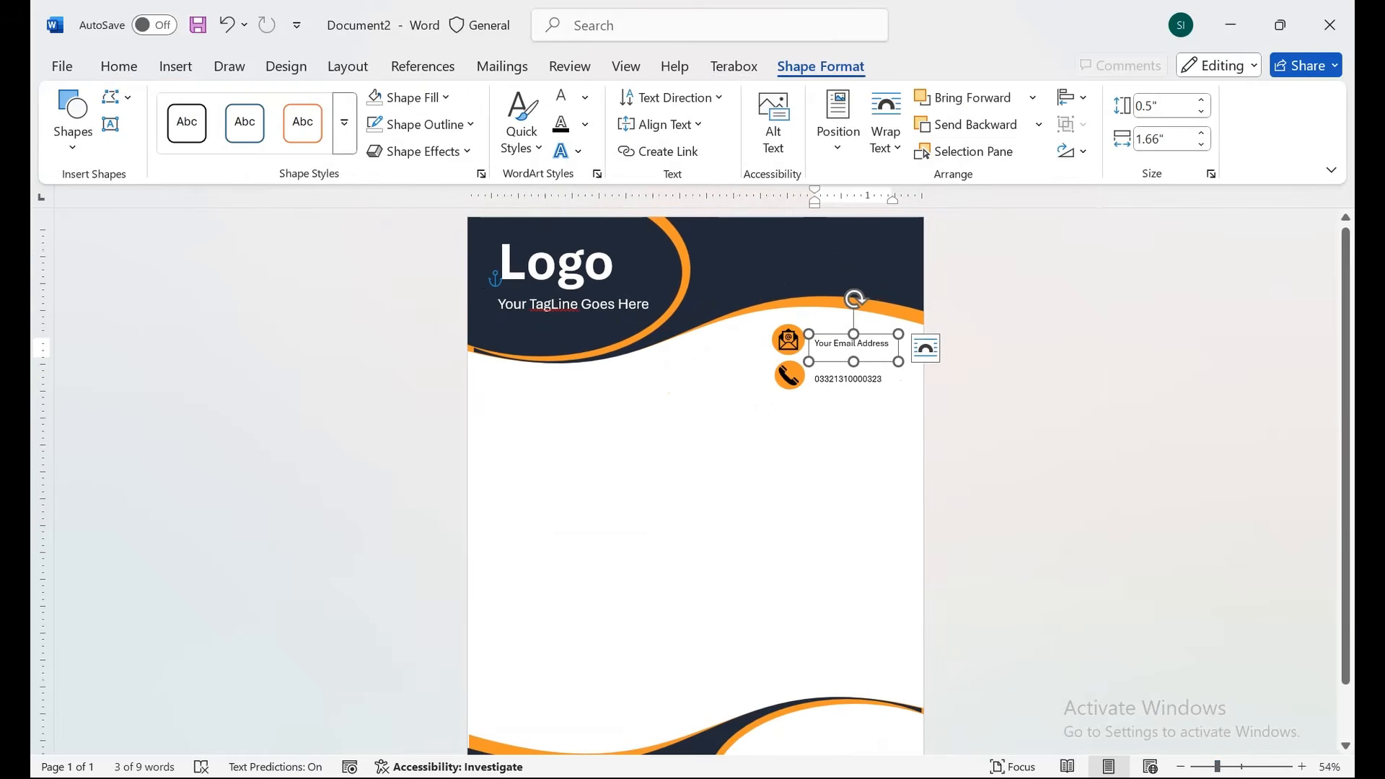
Correct the tagline's 'TagLine' to 'Tagline' using the spelling suggestion.
{"action": "left_click", "coordinate": [584, 267]}
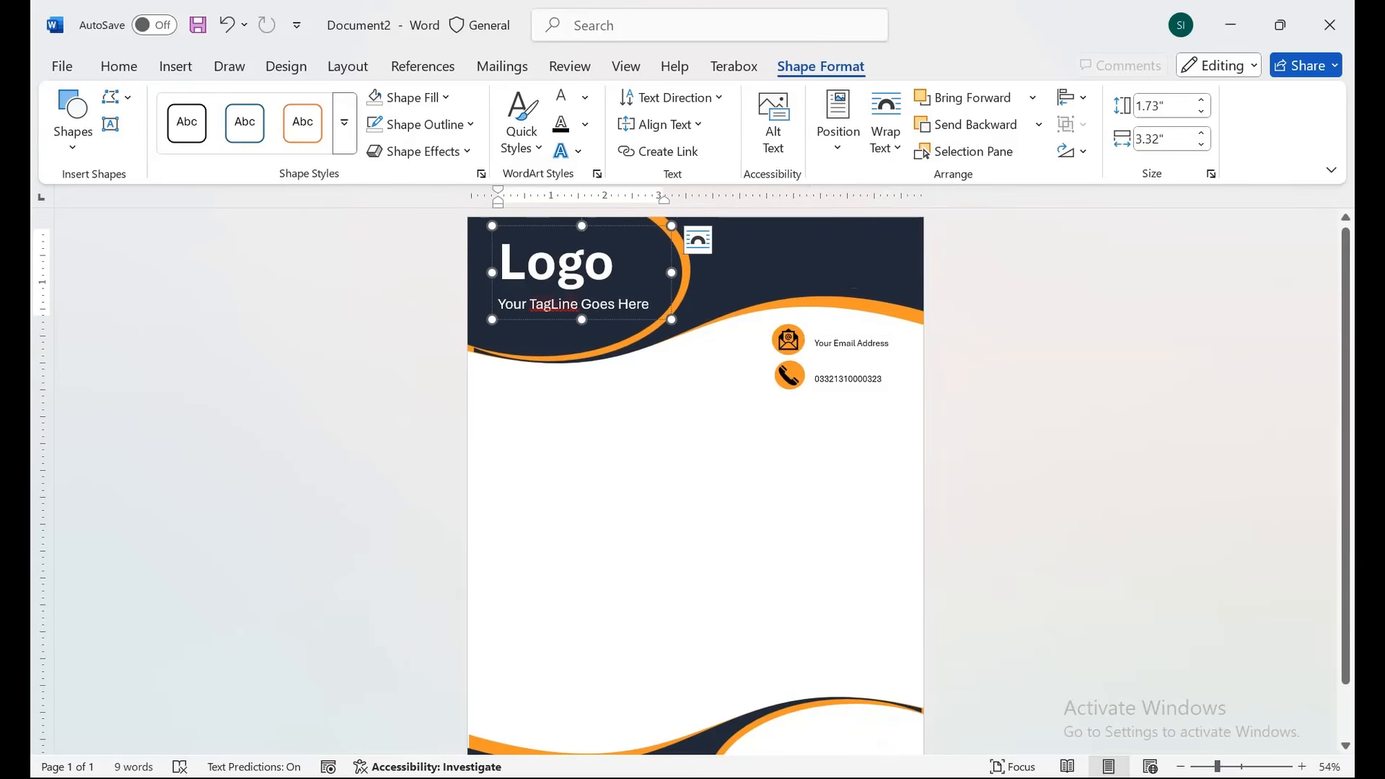
{"action": "right_click", "coordinate": [559, 304]}
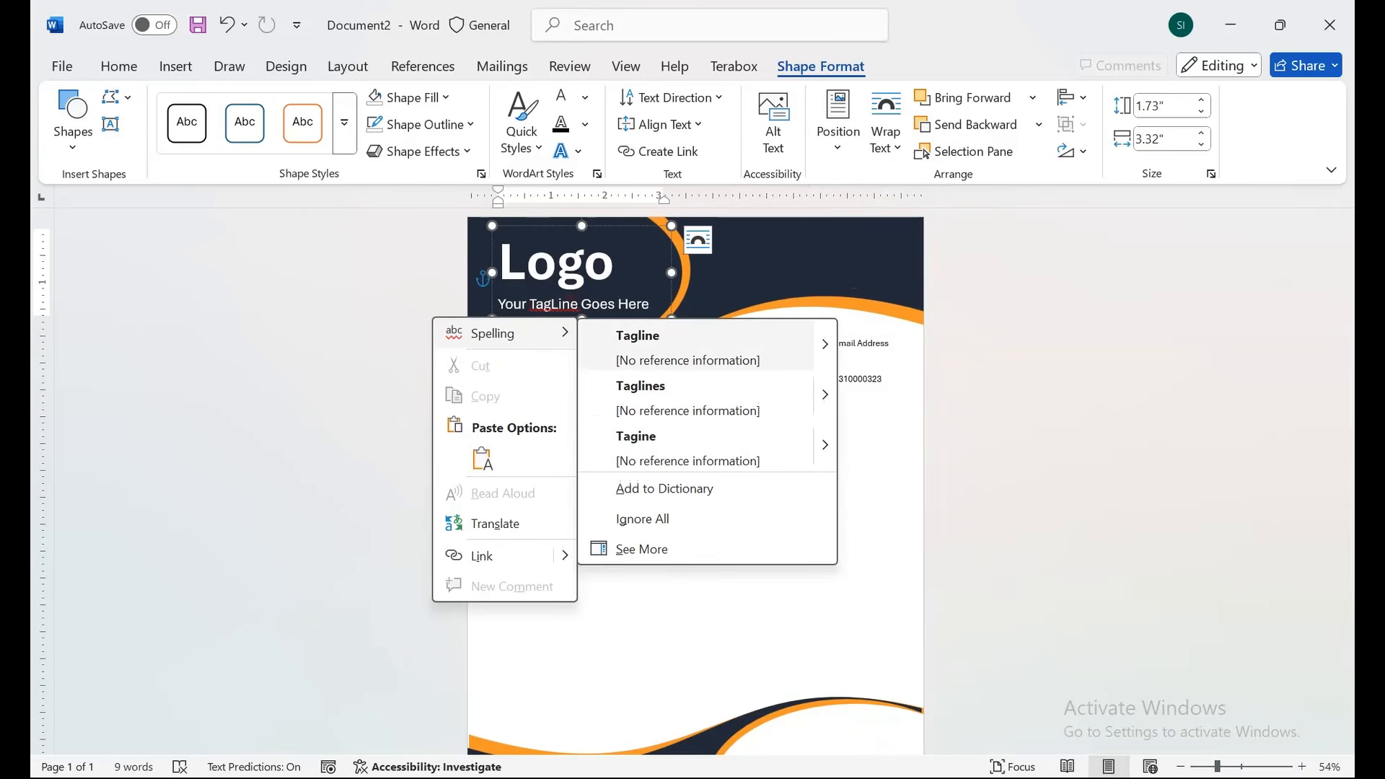
{"action": "left_click", "coordinate": [638, 343]}
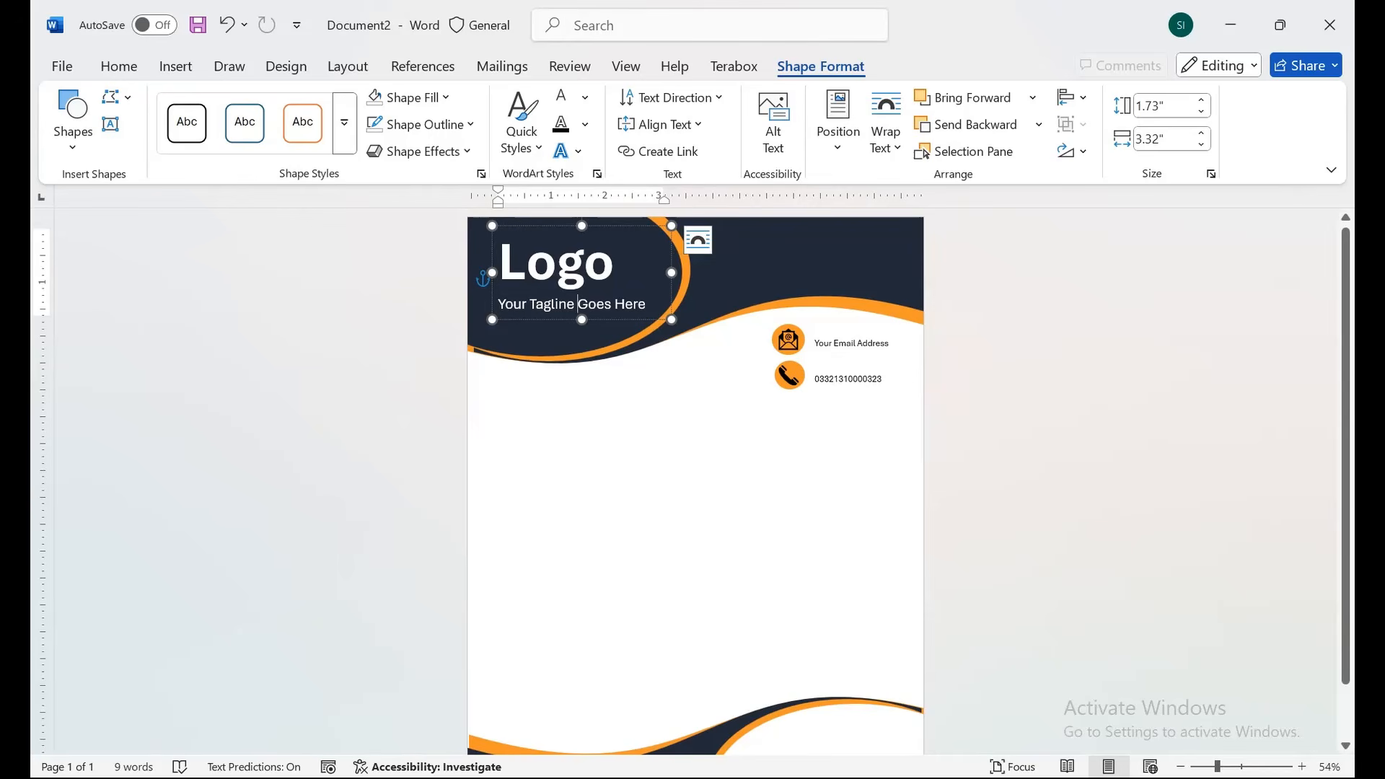
Select the logo text box and paste a copy of it near the page bottom.
{"action": "left_click", "coordinate": [626, 319]}
{"action": "key", "text": "ctrl+z"}
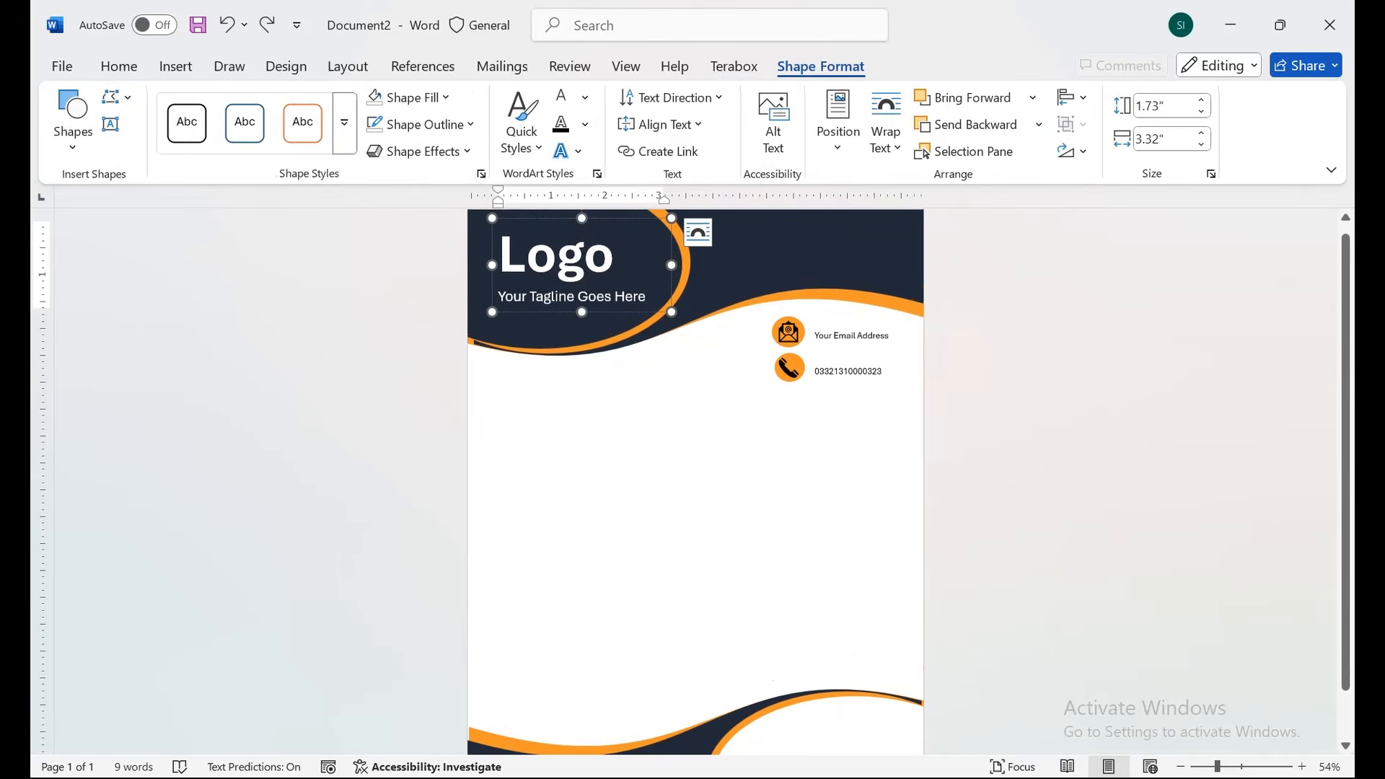
{"action": "left_click", "coordinate": [627, 311]}
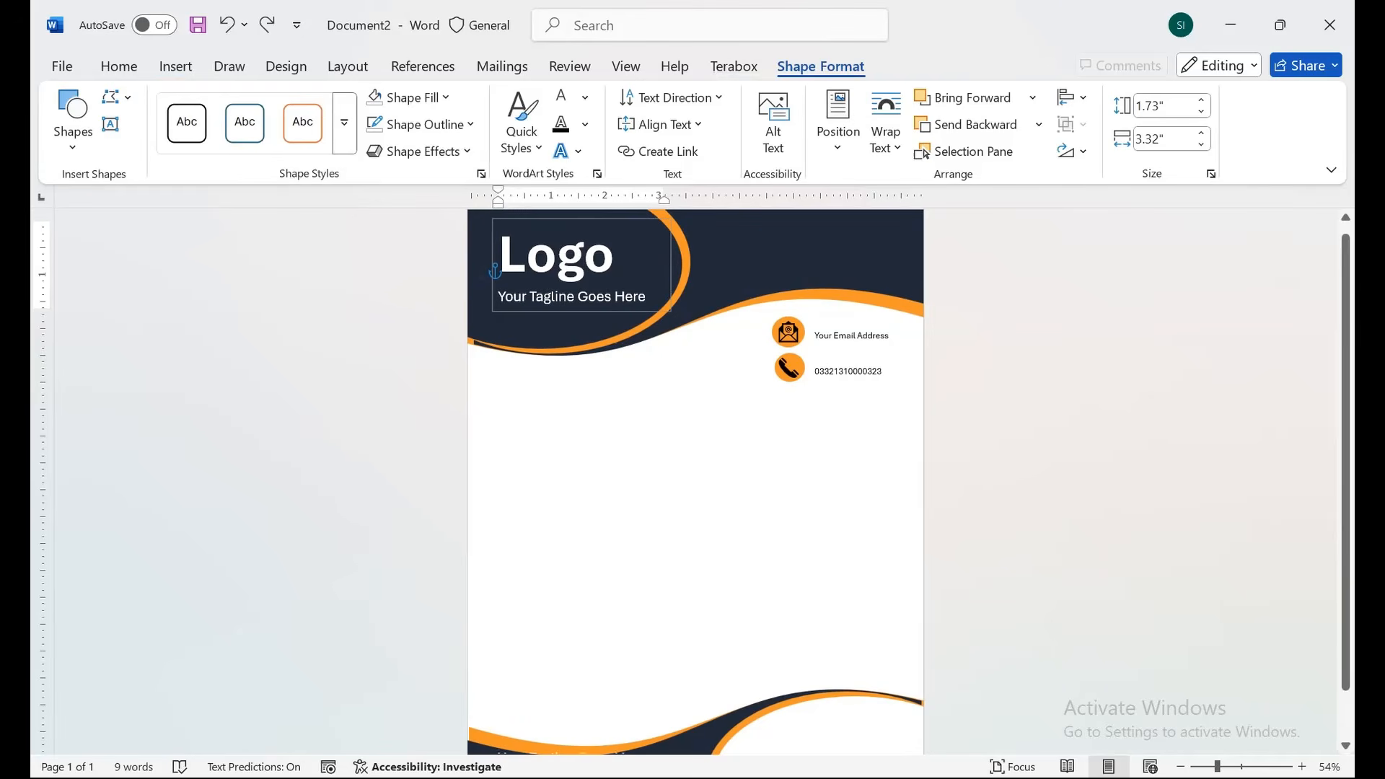
{"action": "key", "text": "ctrl+v"}
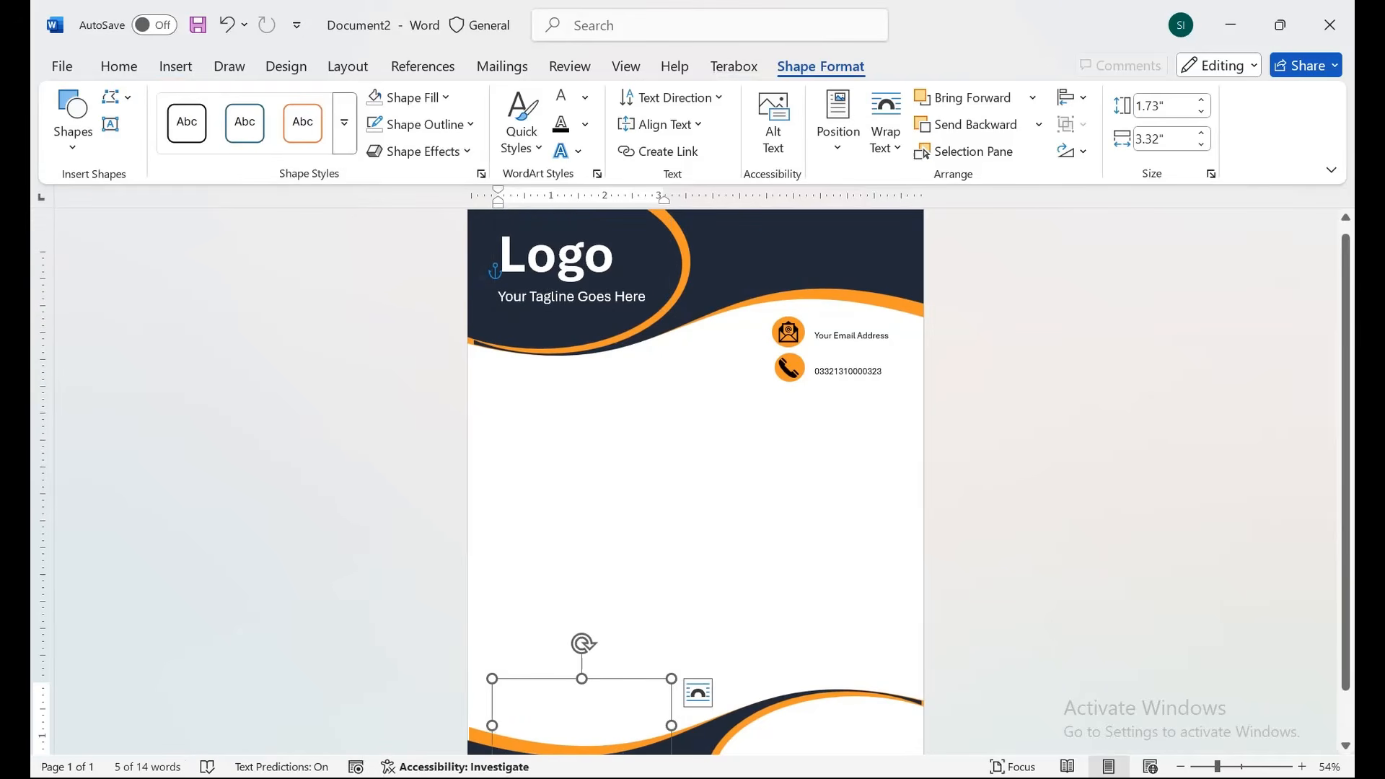
Move the copied text box into the footer's bottom-right white area and start retyping its text.
{"action": "scroll", "coordinate": [695, 476], "scroll_direction": "down", "scroll_amount": 2}
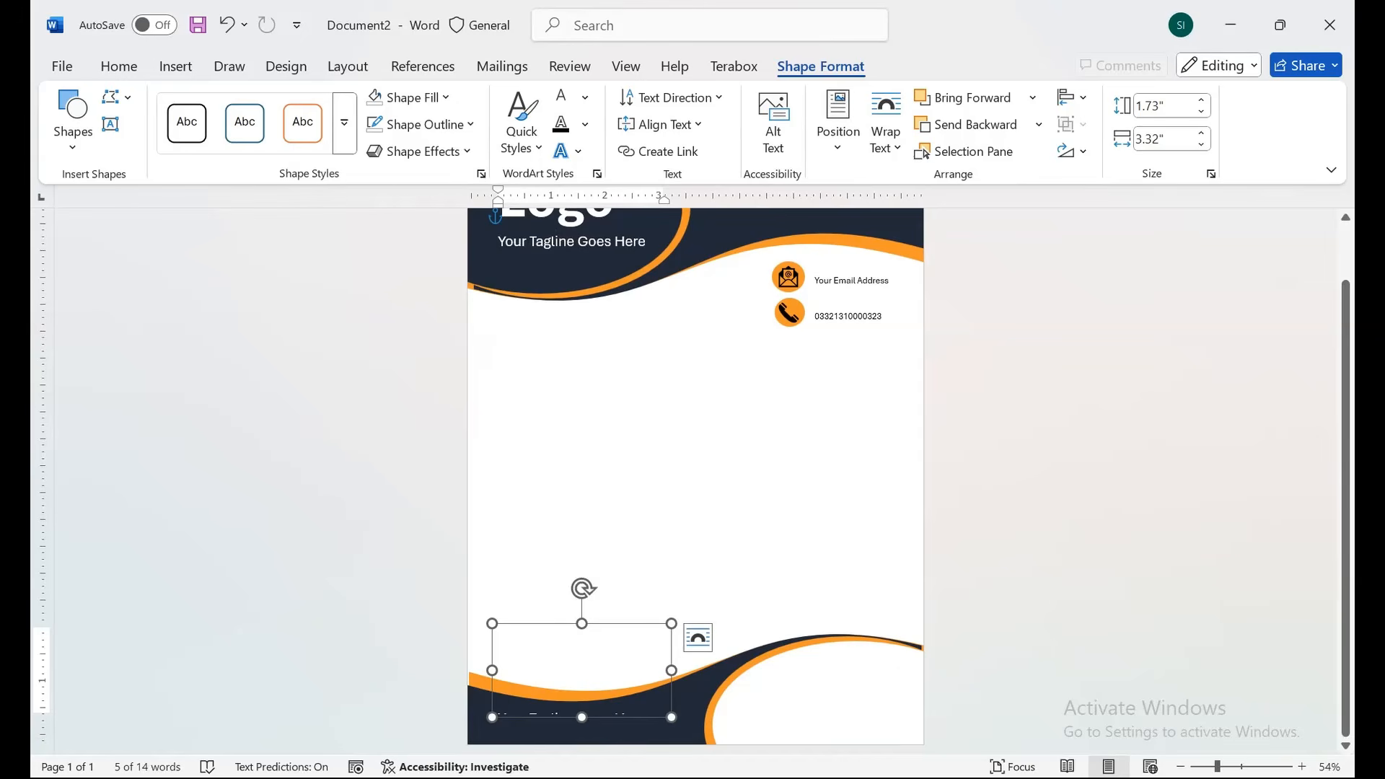
{"action": "left_click_drag", "start_coordinate": [549, 624], "coordinate": [811, 673]}
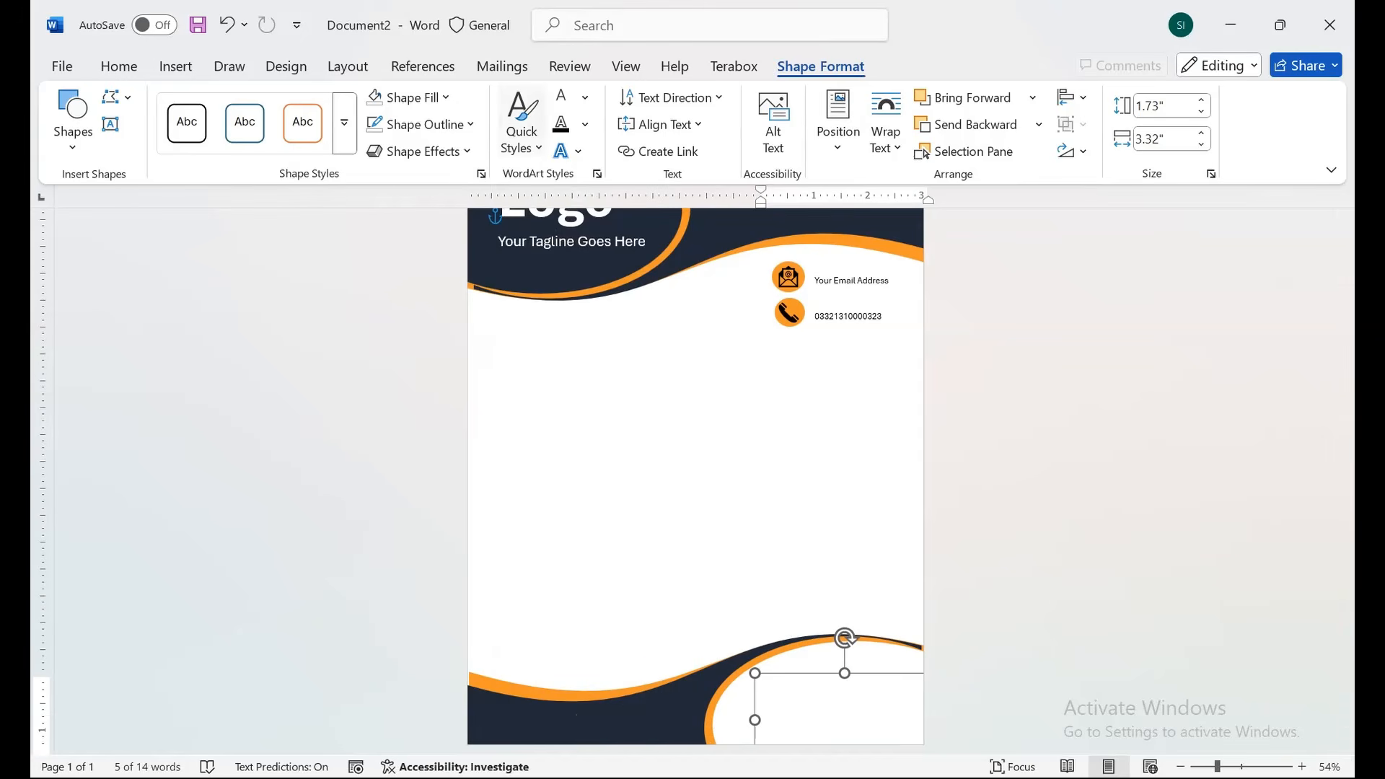
{"action": "left_click", "coordinate": [585, 98]}
{"action": "left_click", "coordinate": [594, 231]}
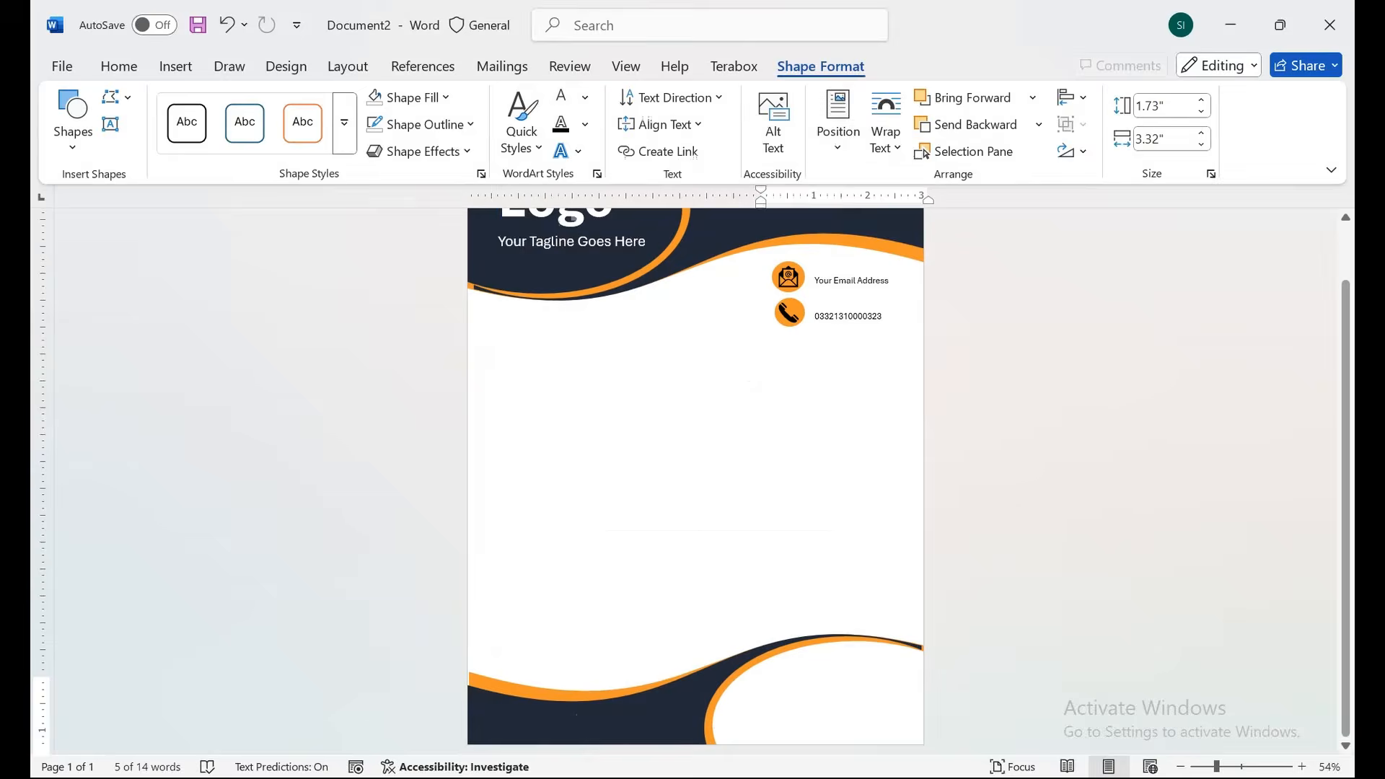
{"action": "type", "text": "Youtr"}
{"action": "key", "text": "BackSpace"}
{"action": "key", "text": "BackSpace"}
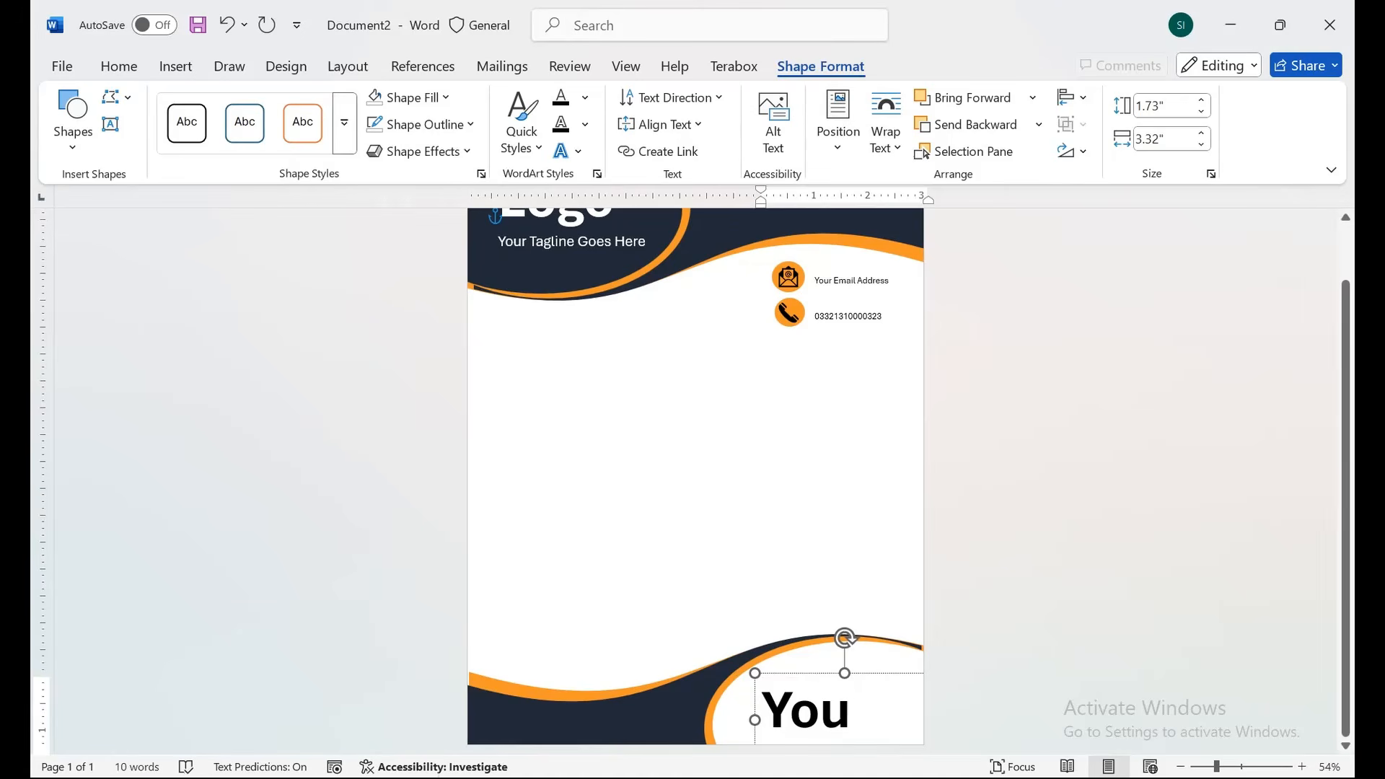
{"action": "type", "text": "r"}
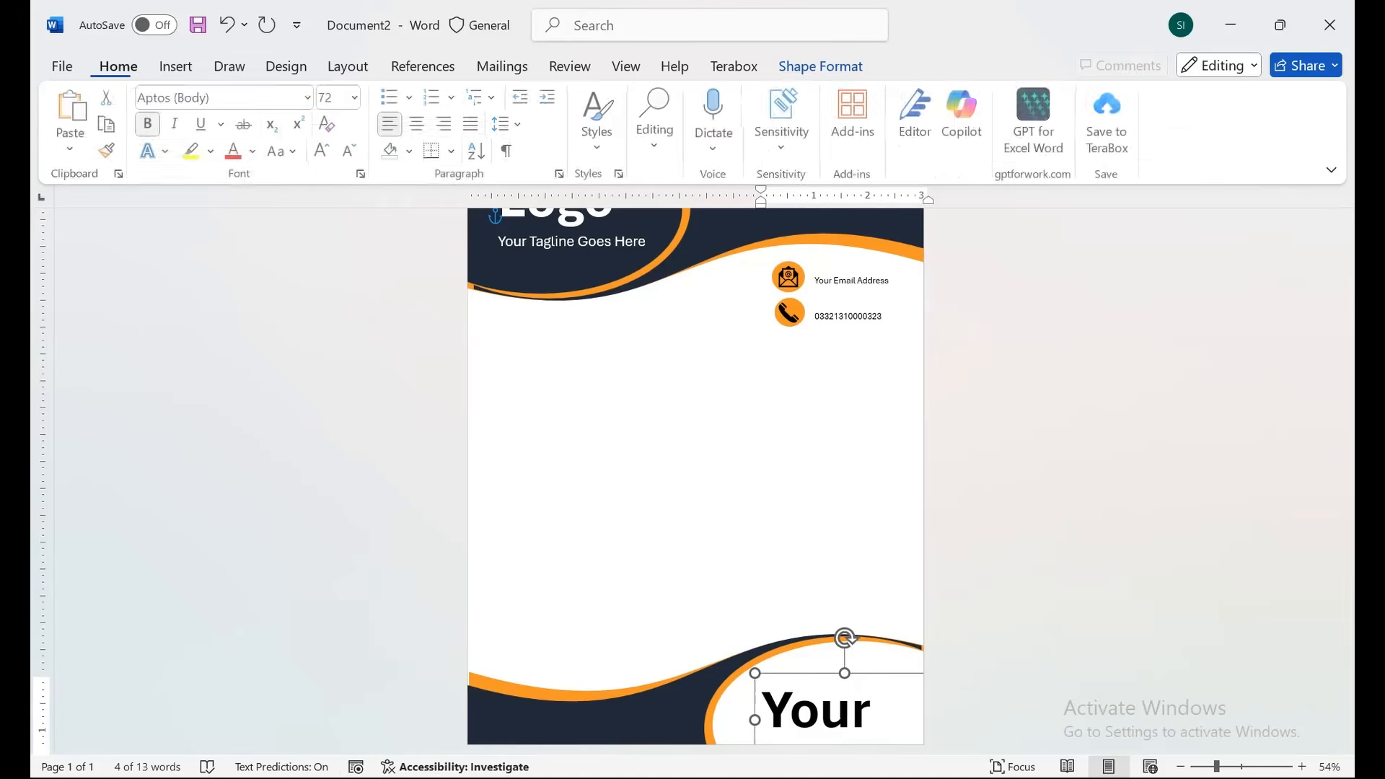
Clear the formatting and make the text read 'Your Name Goes Here' with 'Designation' below.
{"action": "left_click", "coordinate": [329, 124]}
{"action": "left_click", "coordinate": [351, 150]}
{"action": "left_click", "coordinate": [351, 151]}
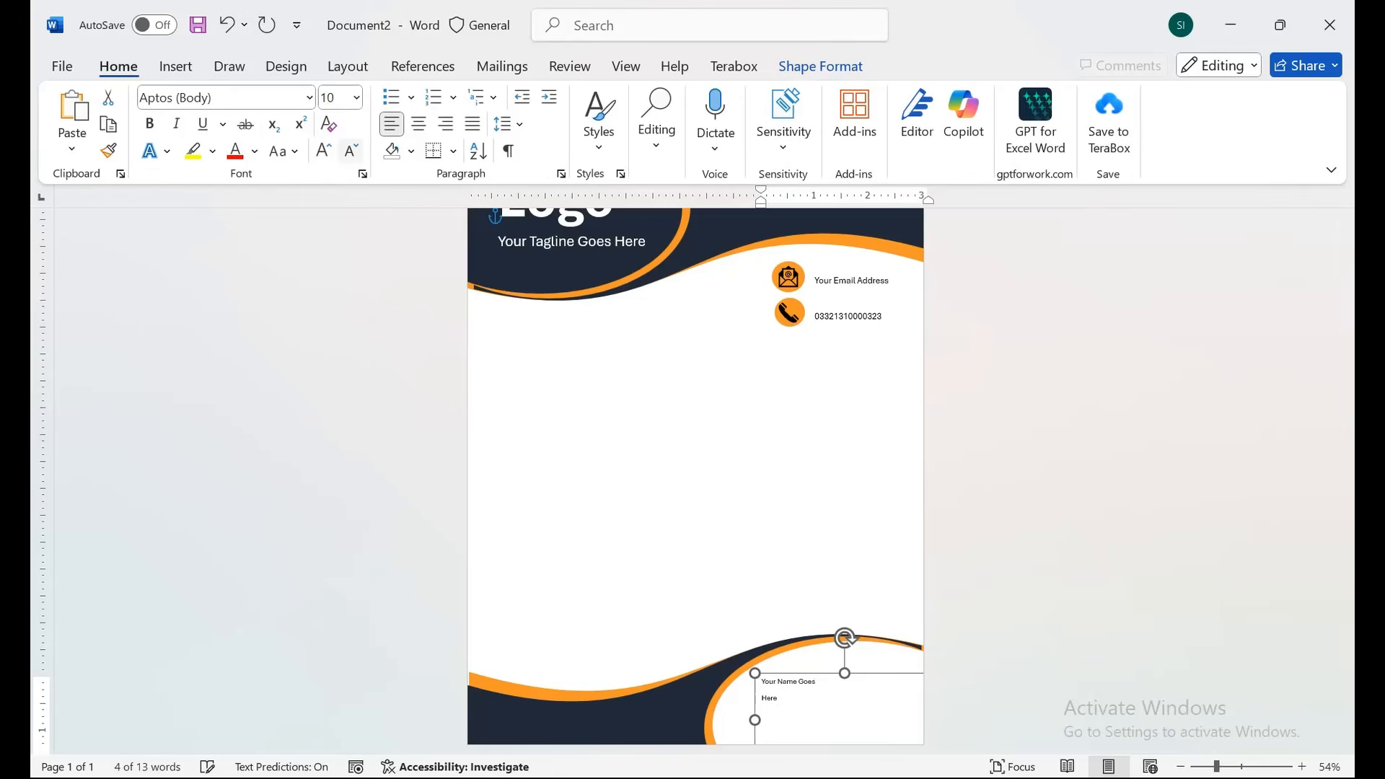
{"action": "left_click", "coordinate": [762, 698]}
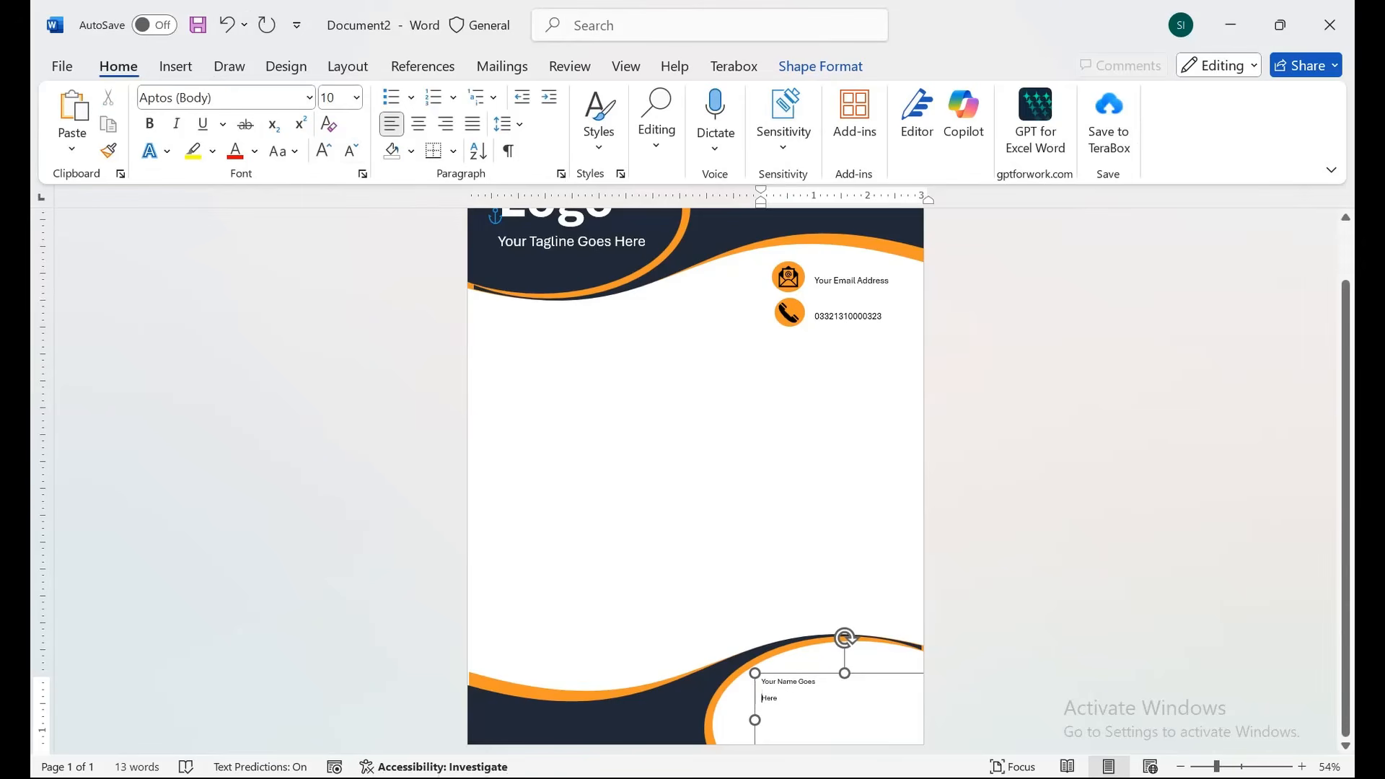
{"action": "key", "text": "BackSpace"}
{"action": "key", "text": "Return"}
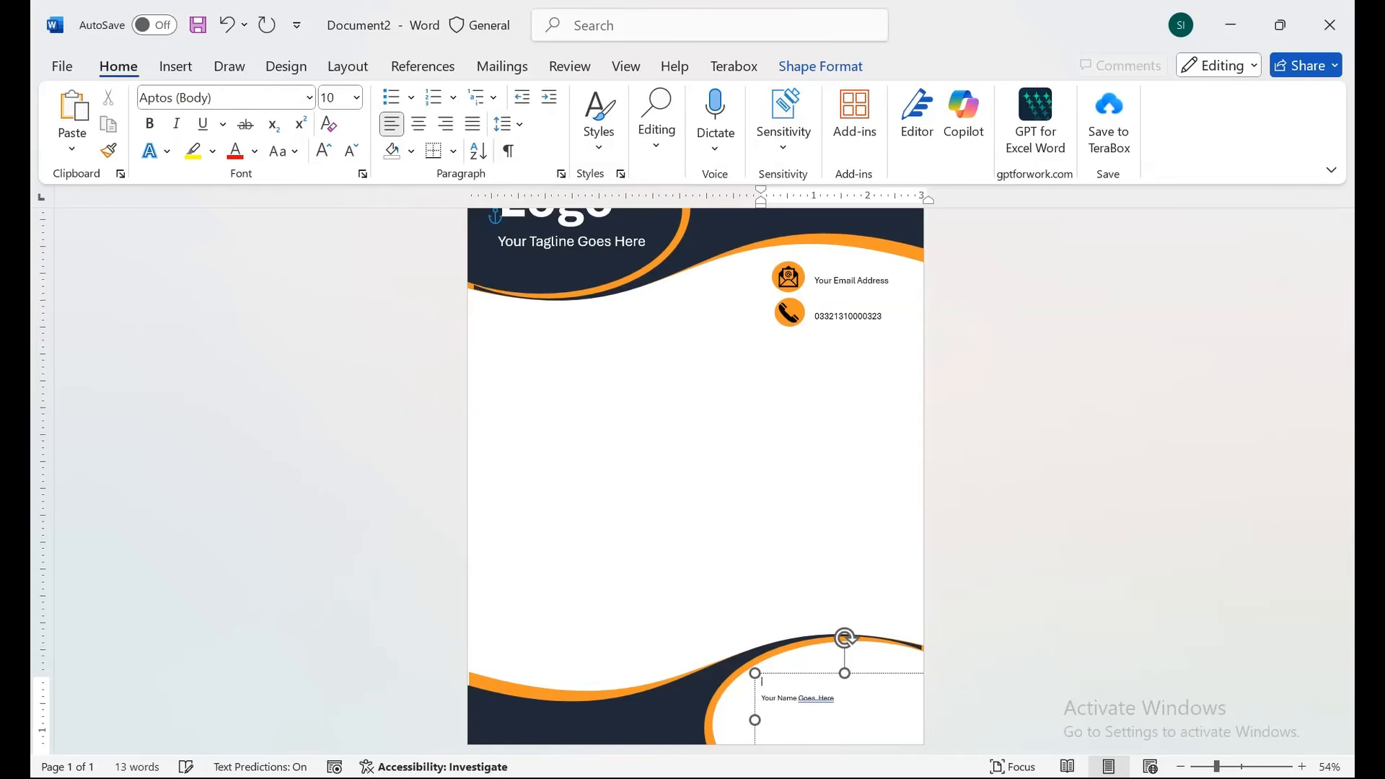
{"action": "key", "text": "Return"}
{"action": "type", "text": "Designation"}
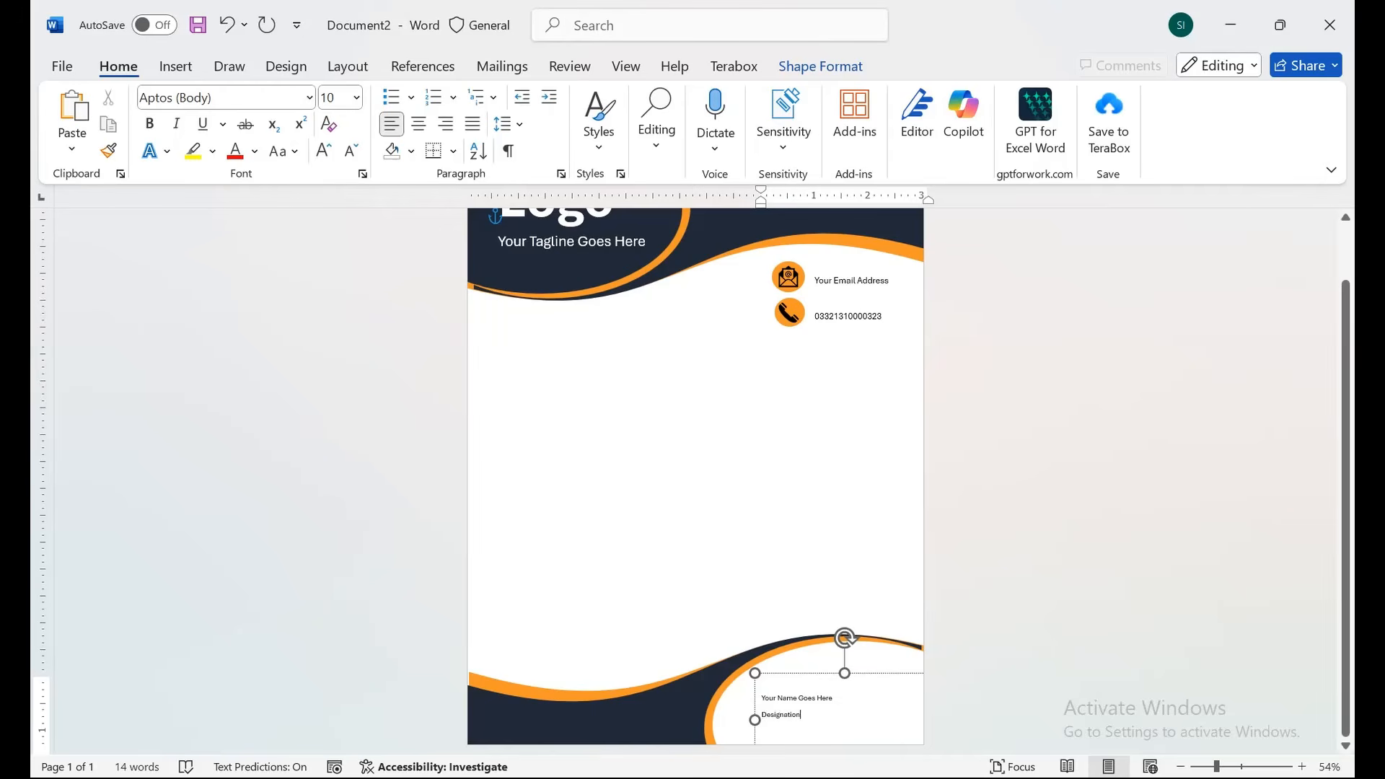
Apply No Spacing, bold and a larger font to the name and designation, then nudge the box.
{"action": "key", "text": "ctrl+a"}
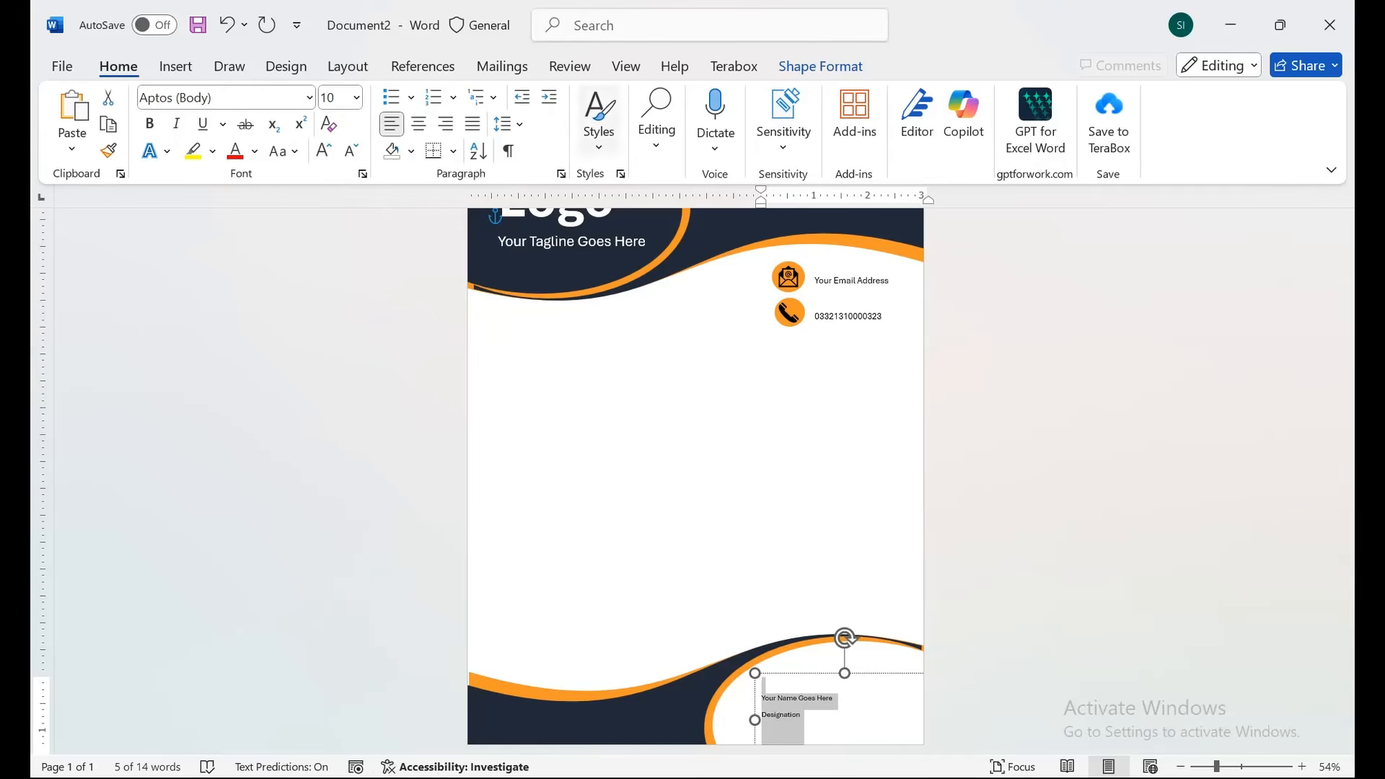
{"action": "left_click", "coordinate": [599, 119]}
{"action": "left_click", "coordinate": [747, 186]}
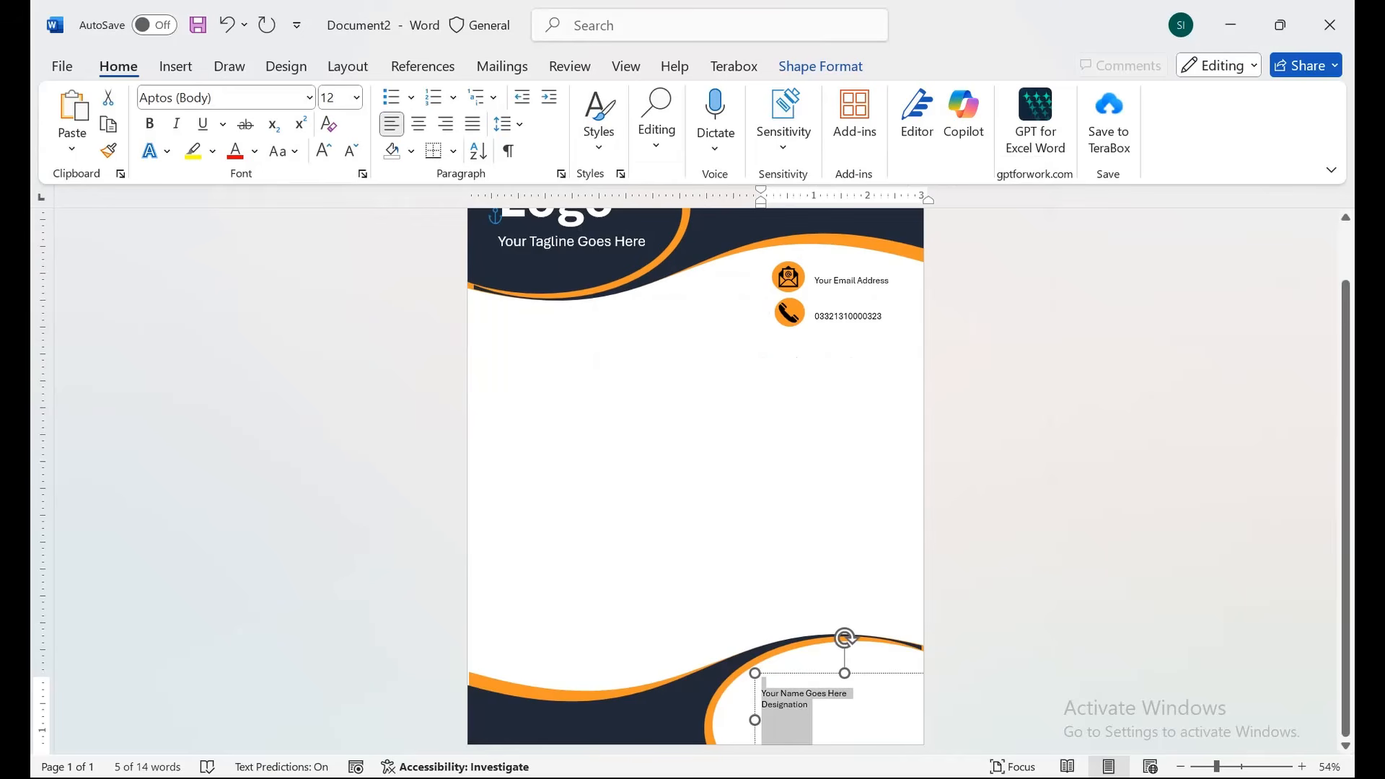
{"action": "left_click", "coordinate": [149, 124]}
{"action": "left_click", "coordinate": [323, 151]}
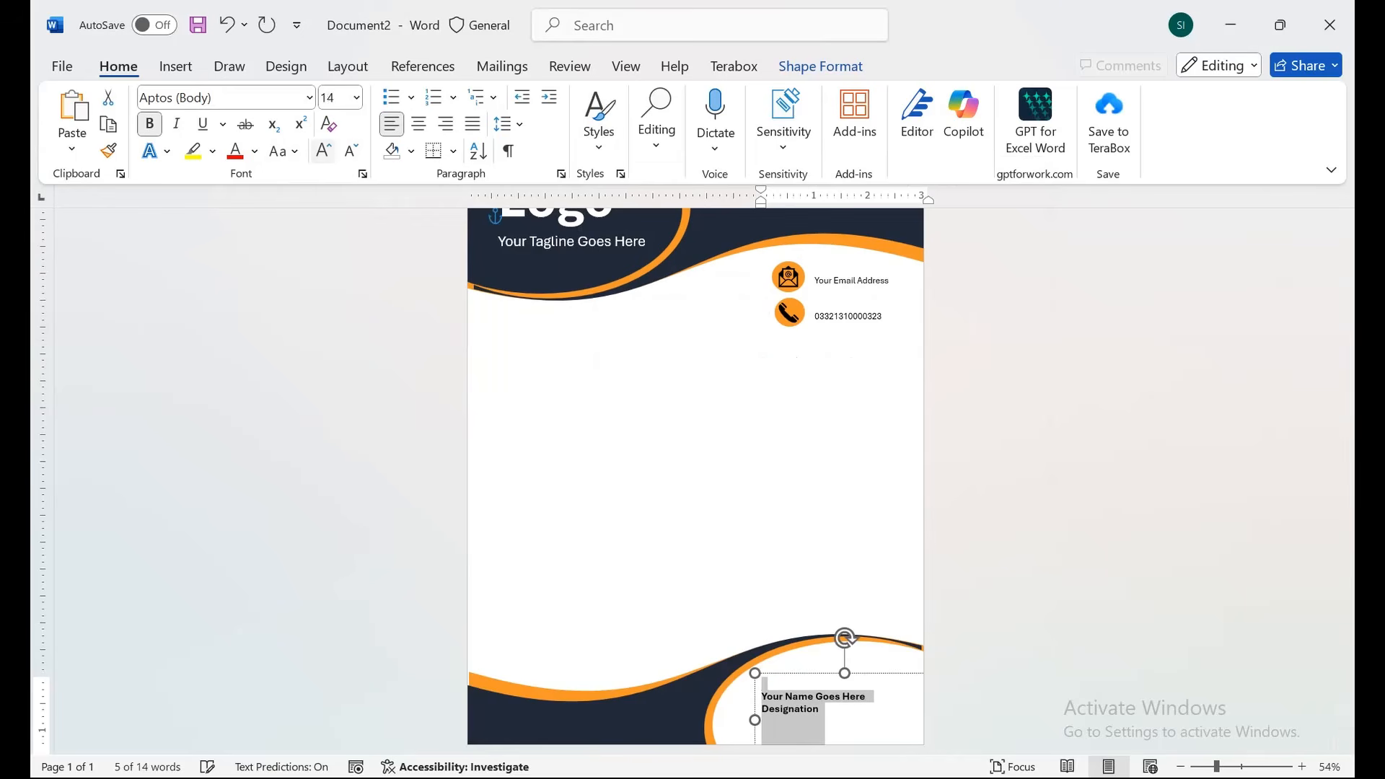
{"action": "left_click", "coordinate": [324, 151]}
{"action": "left_click_drag", "start_coordinate": [846, 638], "coordinate": [837, 633]}
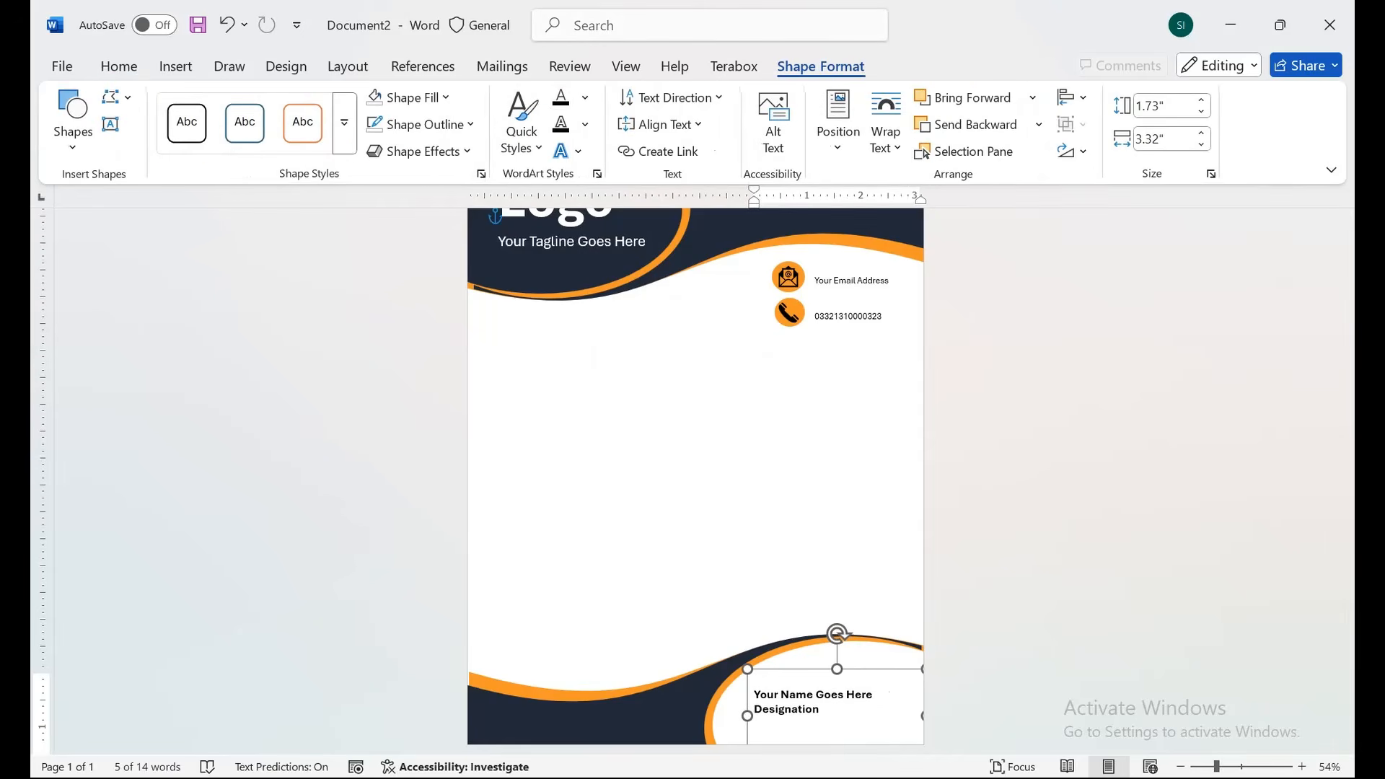
Set the name box to No Fill and No Outline, then view the whole page.
{"action": "left_click", "coordinate": [416, 98]}
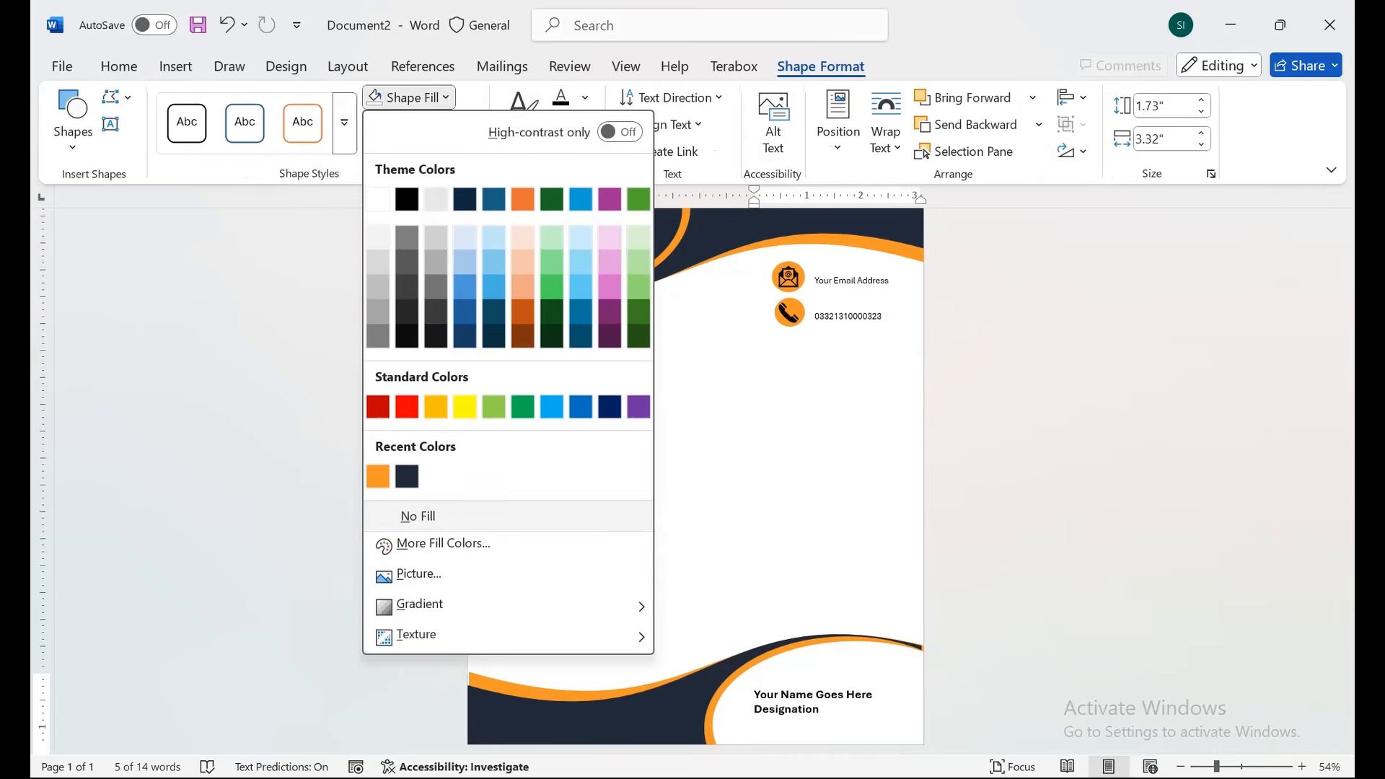
{"action": "left_click", "coordinate": [423, 516]}
{"action": "left_click", "coordinate": [422, 124]}
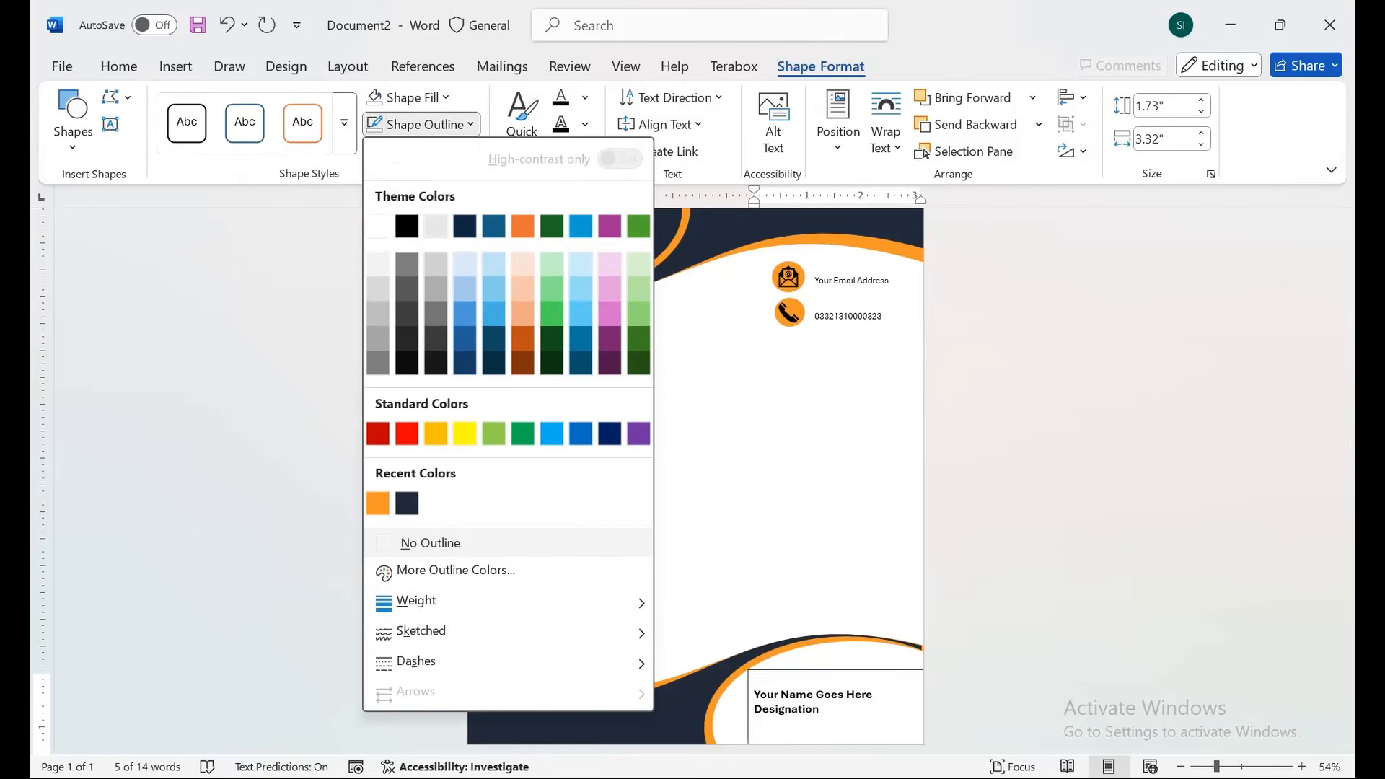
{"action": "left_click", "coordinate": [430, 542]}
{"action": "key", "text": "Escape"}
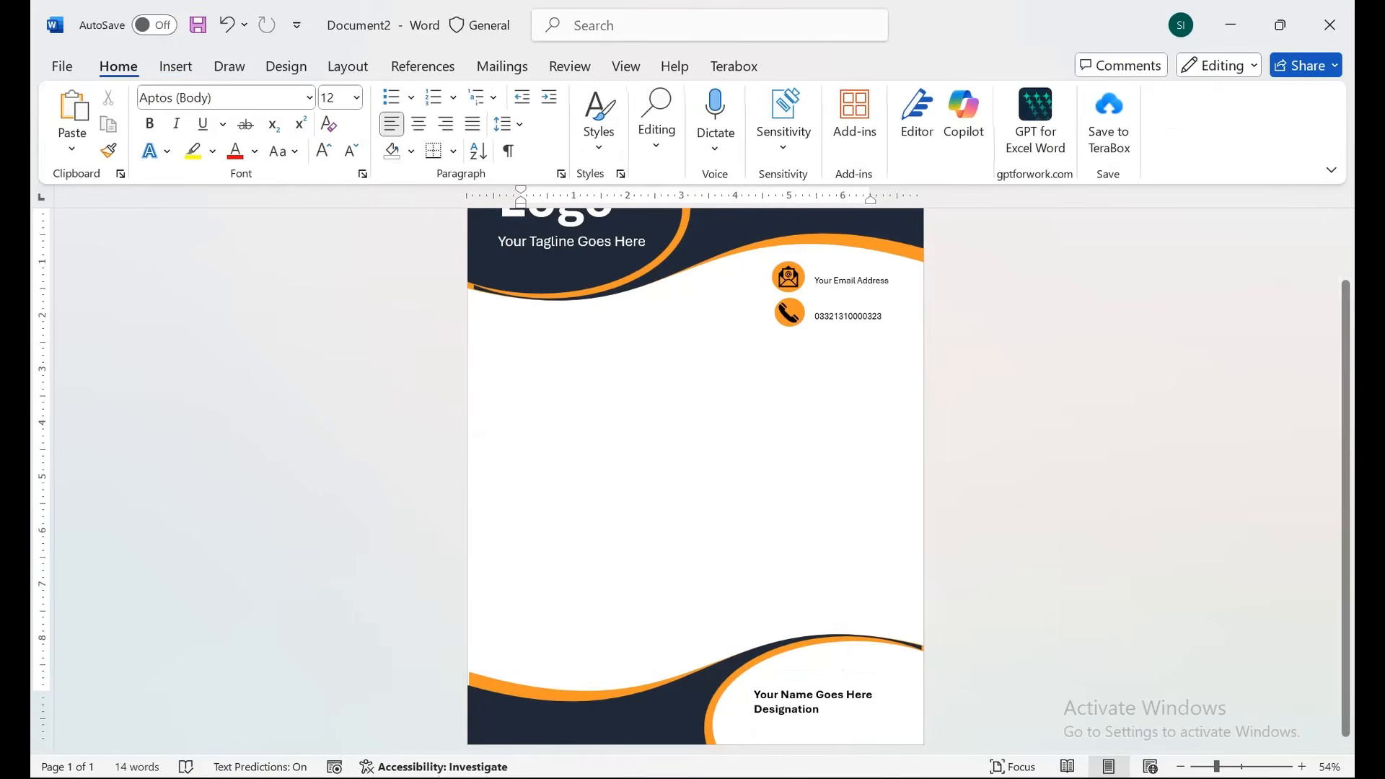
{"action": "left_click", "coordinate": [626, 66]}
{"action": "left_click", "coordinate": [771, 98]}
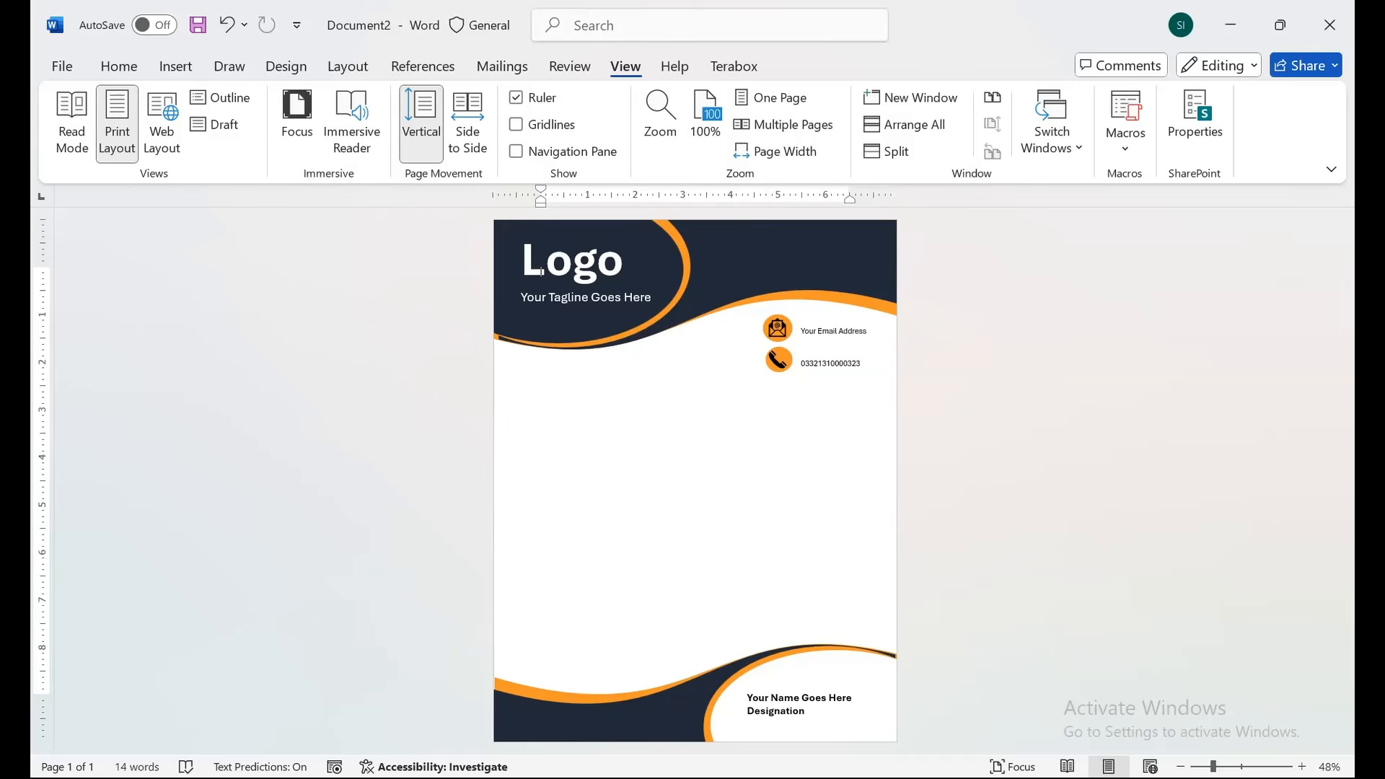
Open the Watermark preset gallery from the Design tab.
{"action": "left_click", "coordinate": [286, 67]}
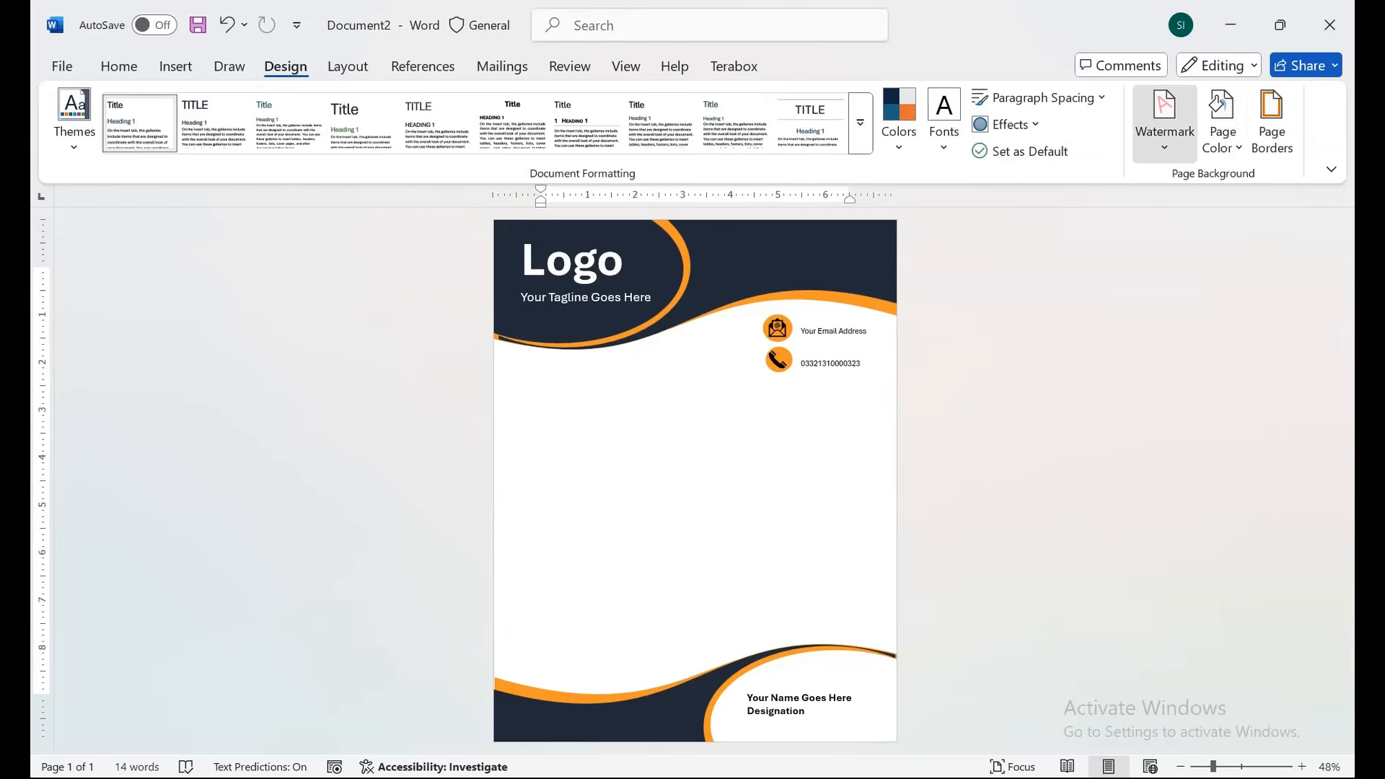
{"action": "left_click", "coordinate": [1164, 122]}
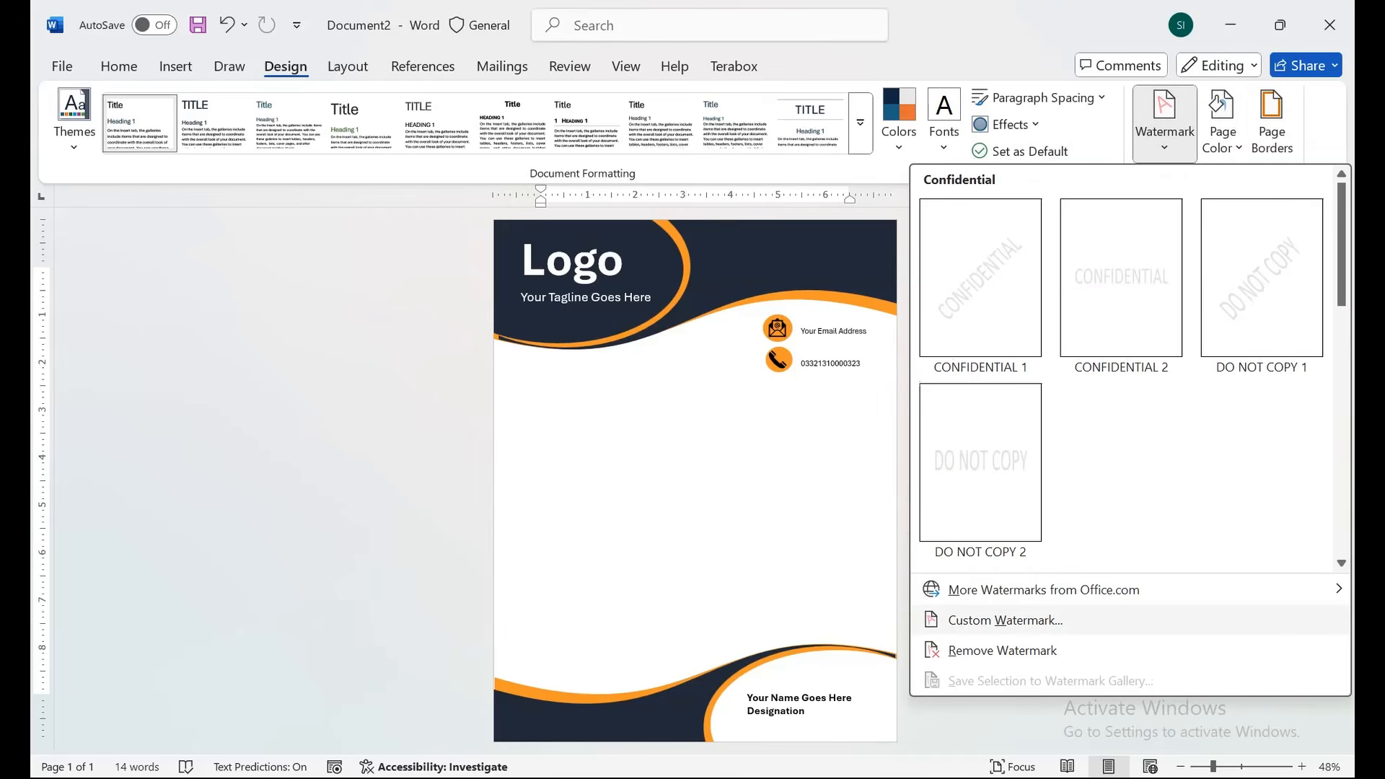
Open Custom Watermark and try a text watermark reading 'Your Name'.
{"action": "left_click", "coordinate": [1005, 620]}
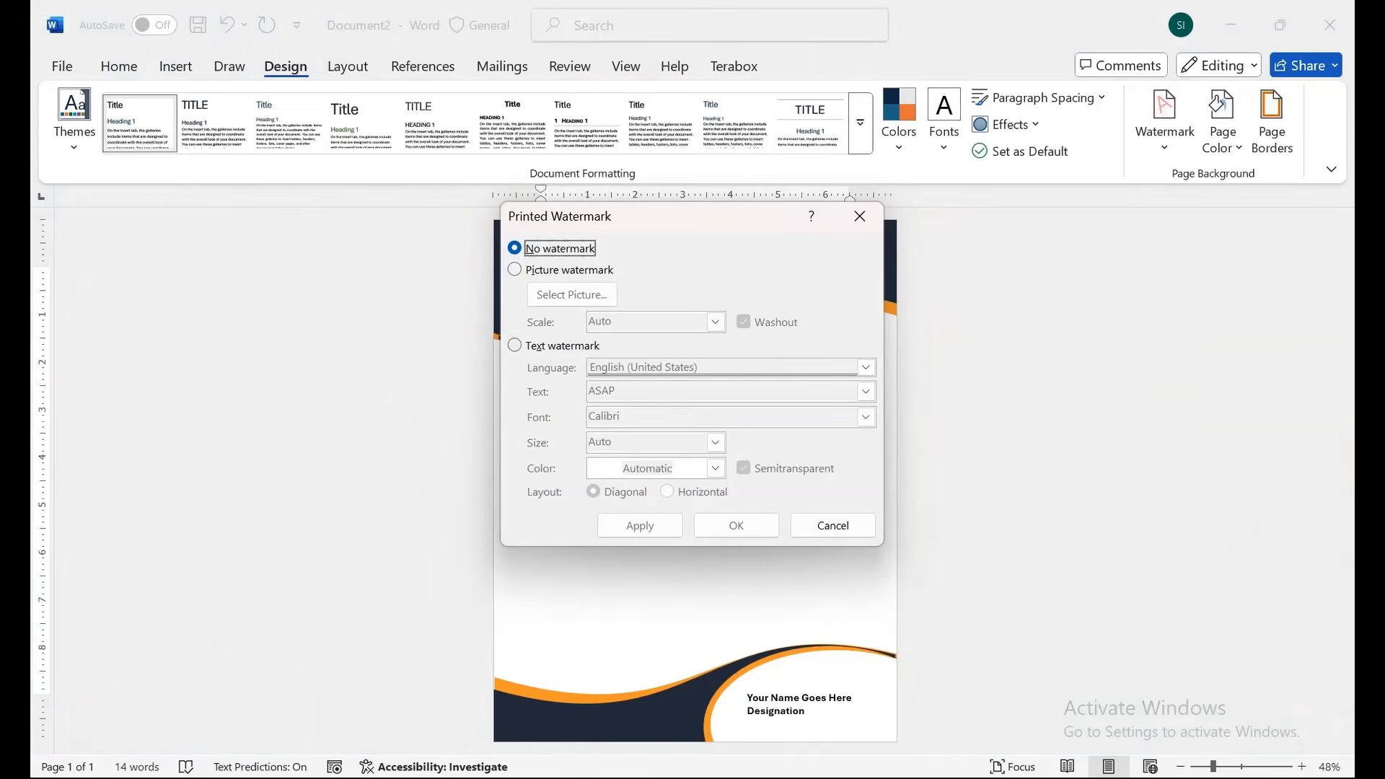
{"action": "left_click", "coordinate": [515, 346]}
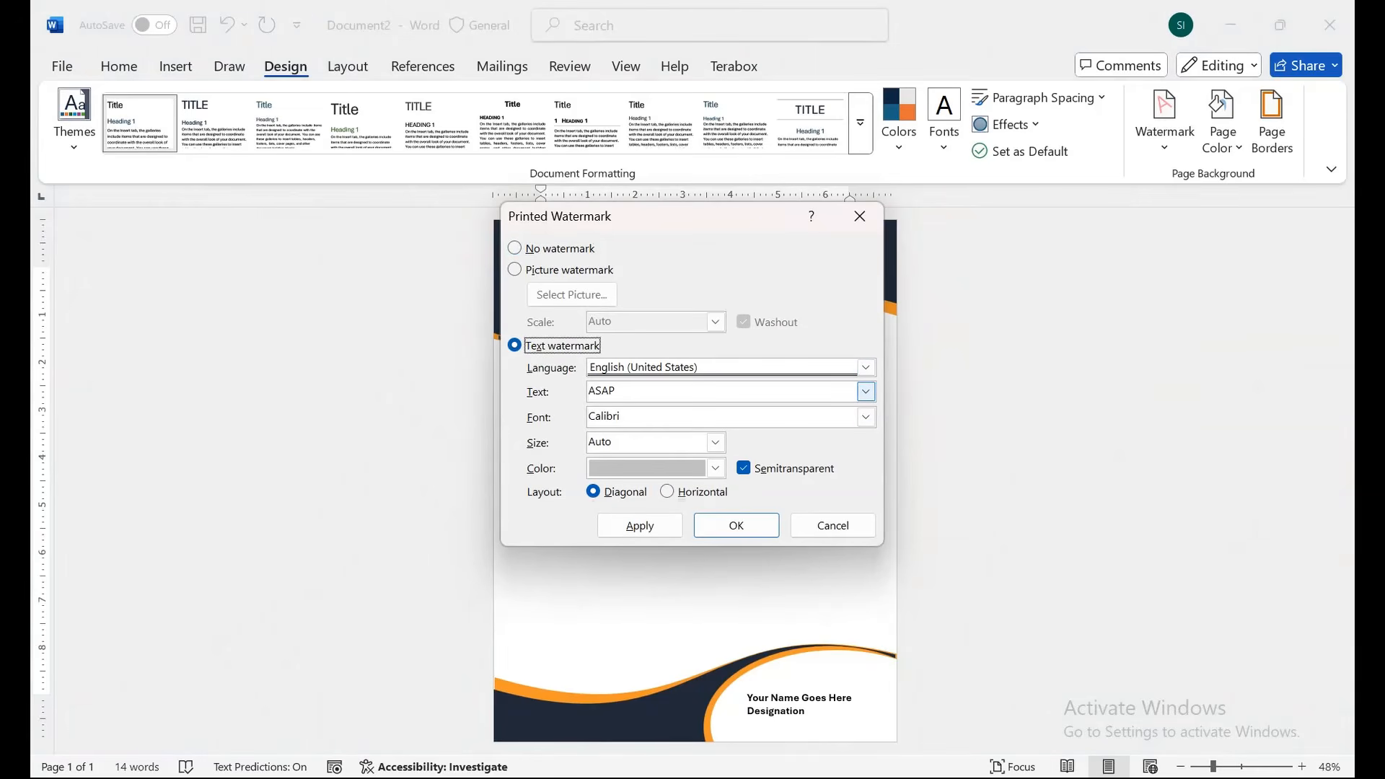
{"action": "left_click", "coordinate": [866, 391]}
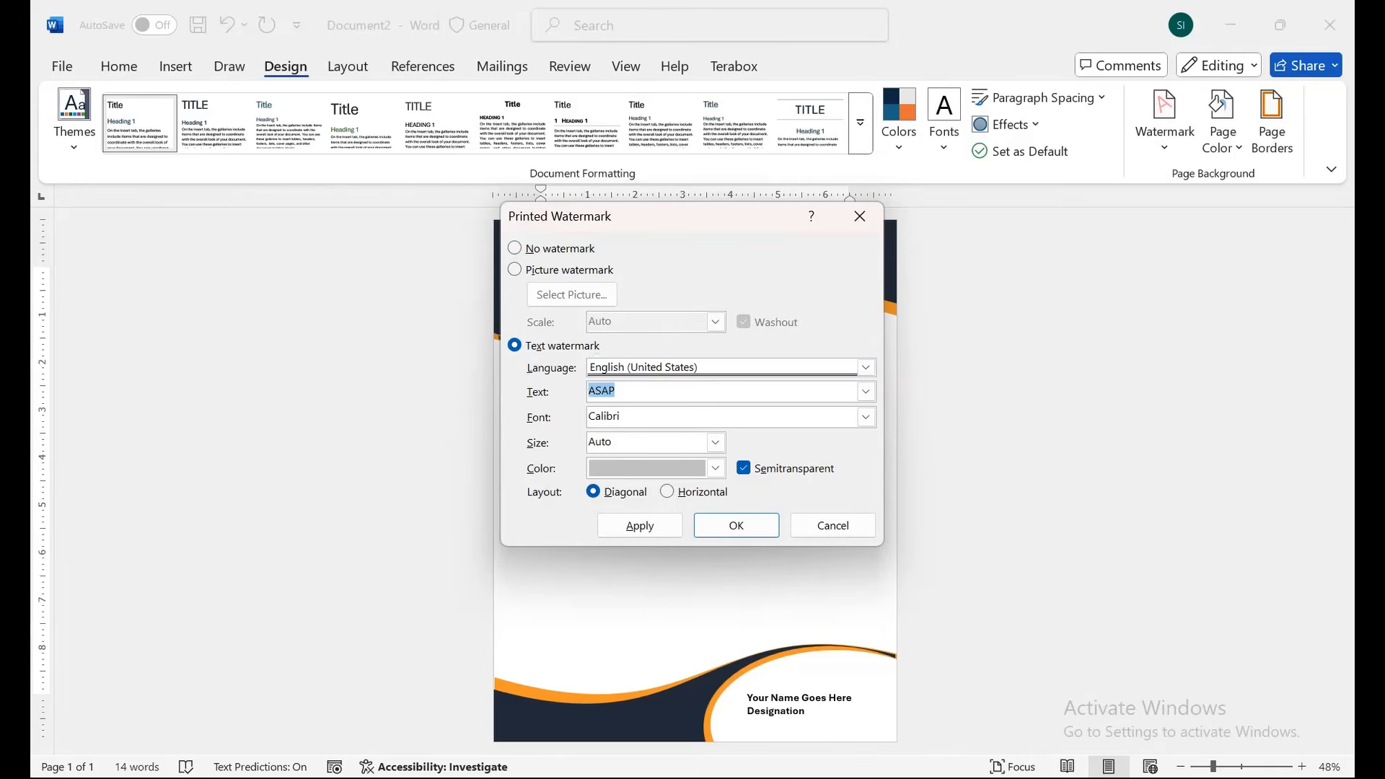
{"action": "type", "text": "Your Name"}
Apply the '1 Million +Views' PNG from file as a washed-out picture watermark.
{"action": "left_click", "coordinate": [514, 269]}
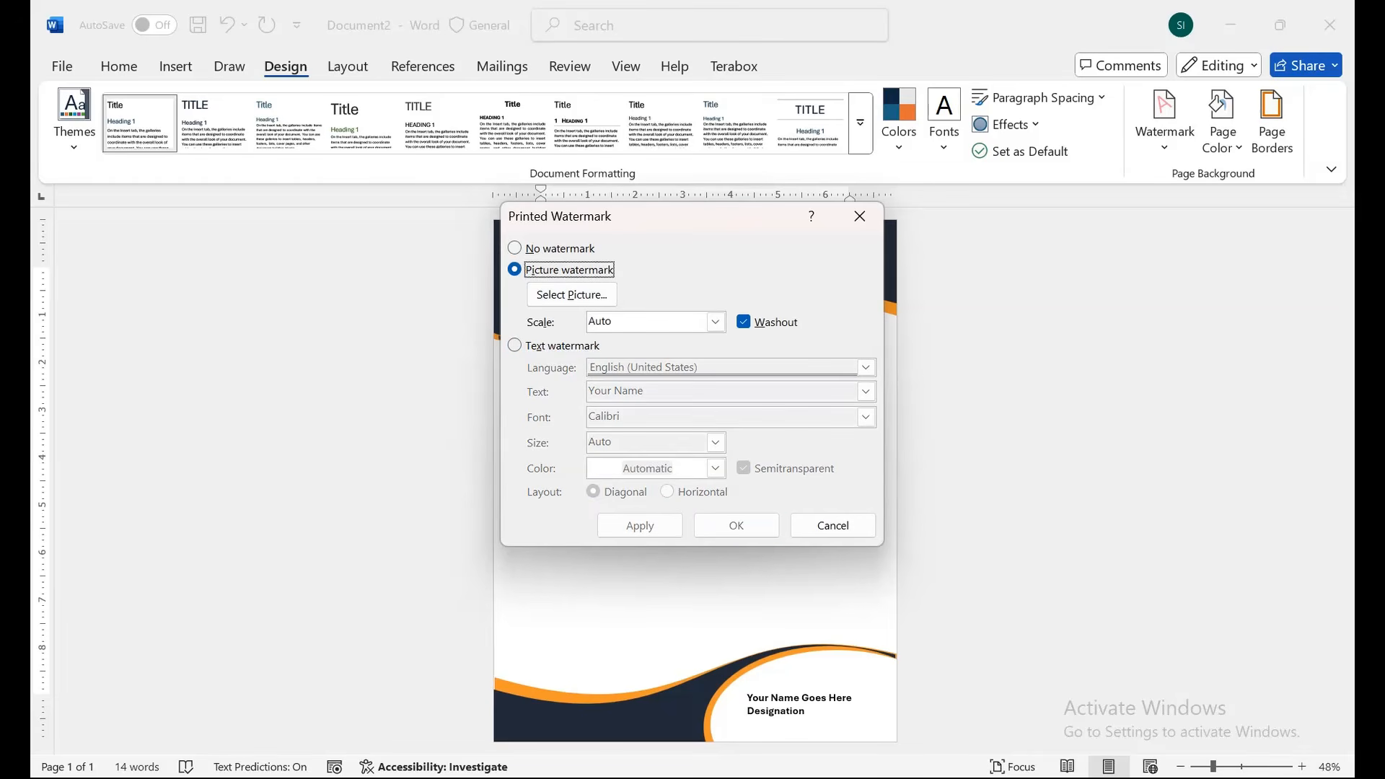
{"action": "left_click", "coordinate": [572, 294]}
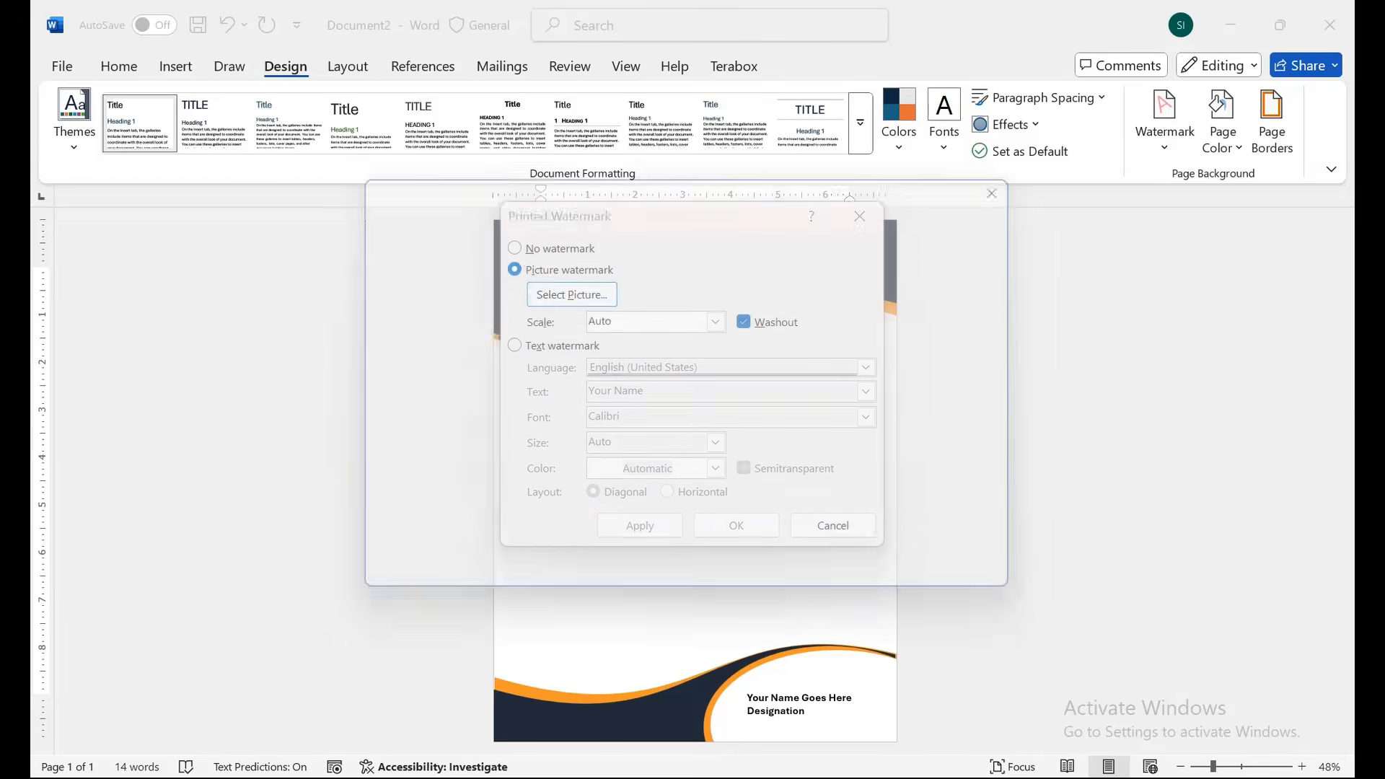
{"action": "left_click", "coordinate": [572, 293]}
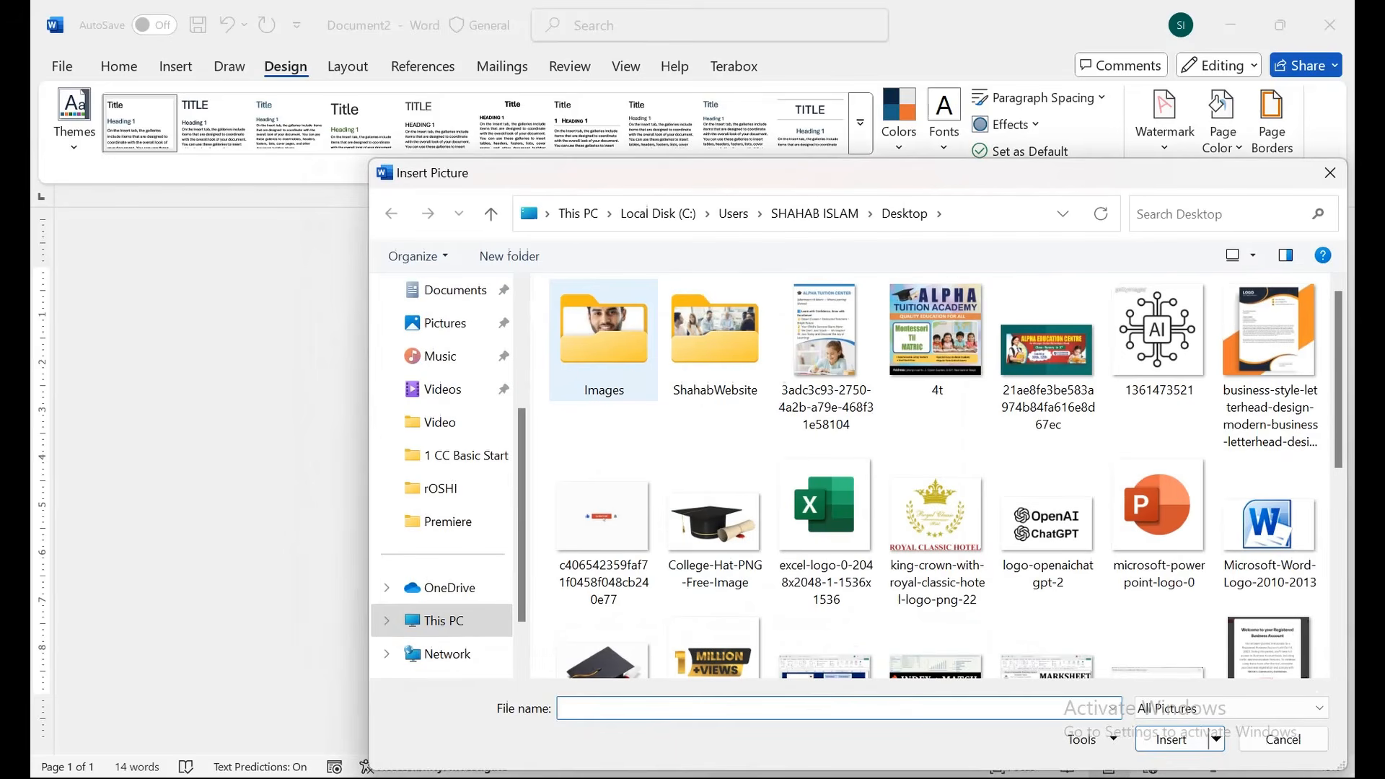
{"action": "left_click", "coordinate": [714, 657]}
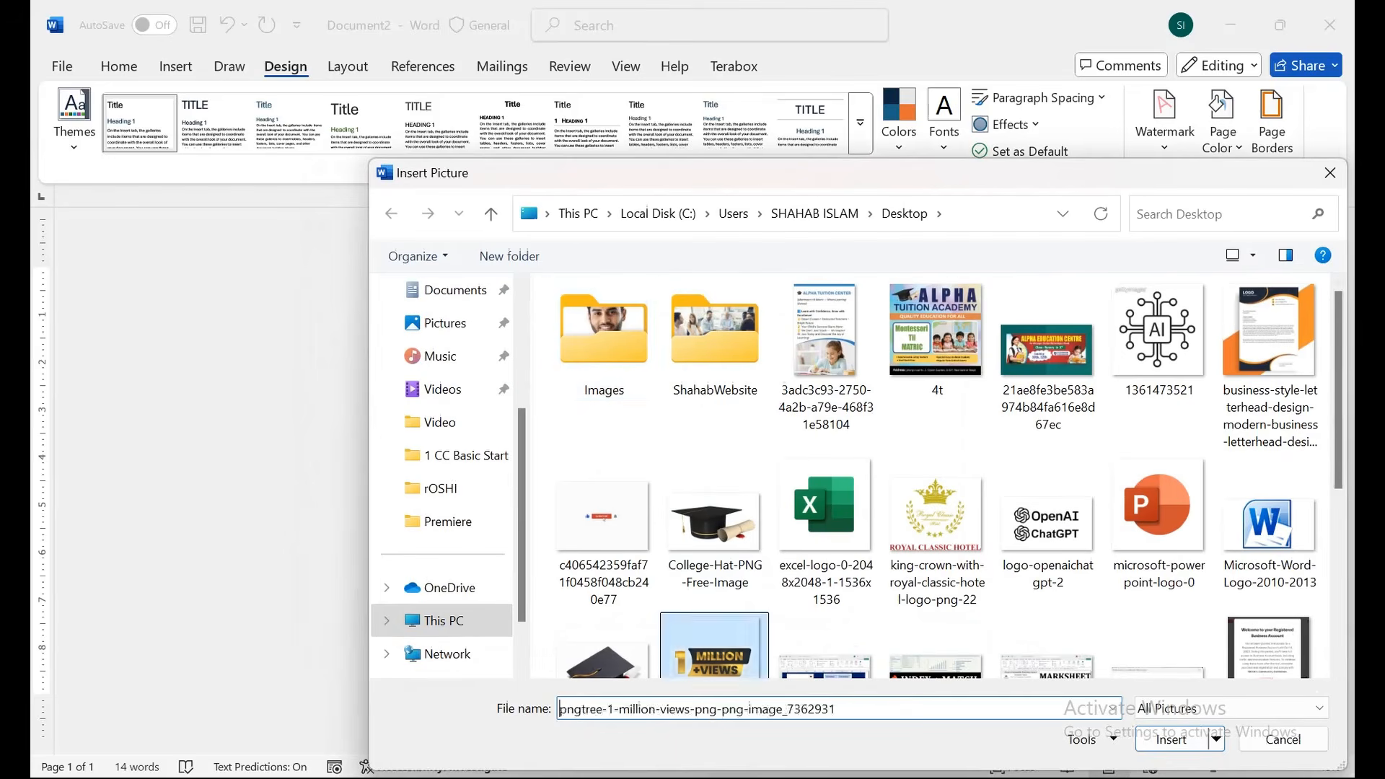
{"action": "left_click", "coordinate": [1169, 739]}
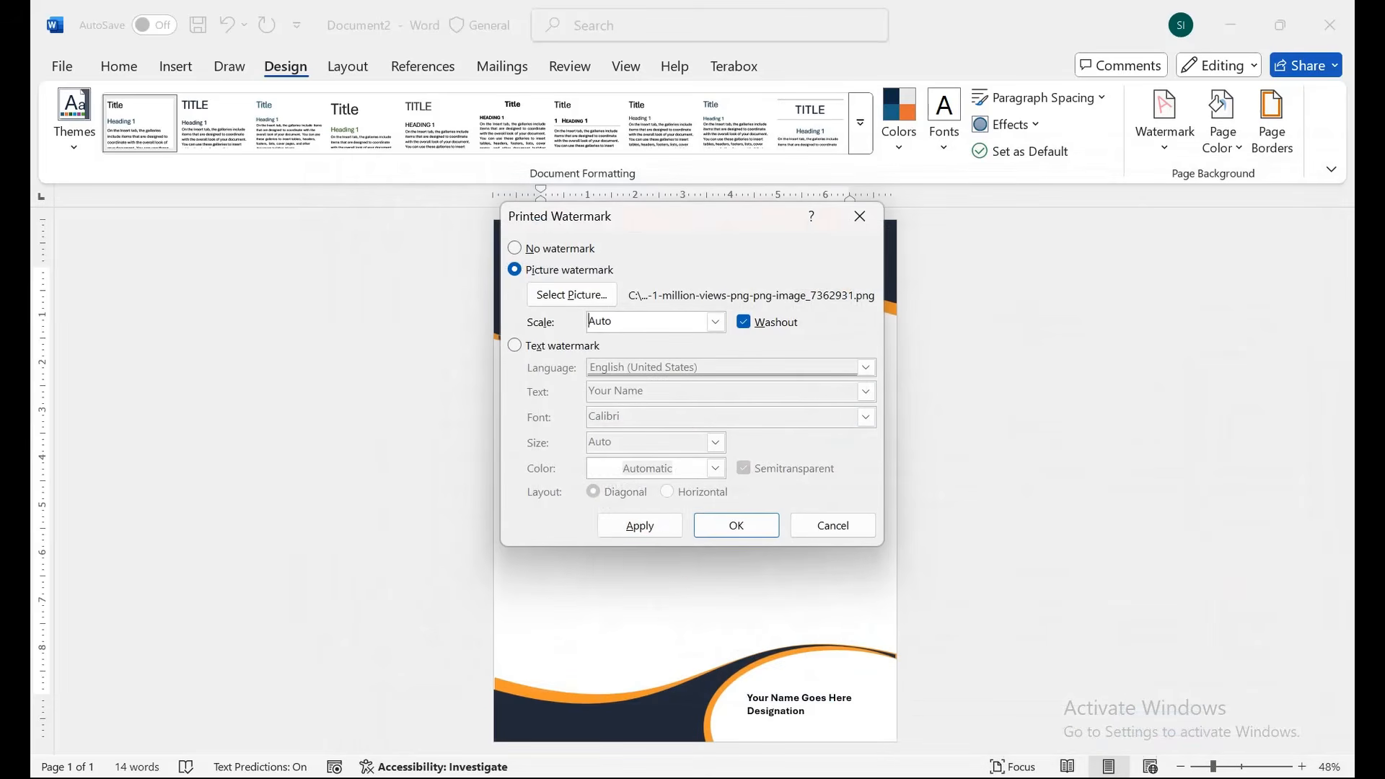
{"action": "left_click", "coordinate": [640, 525]}
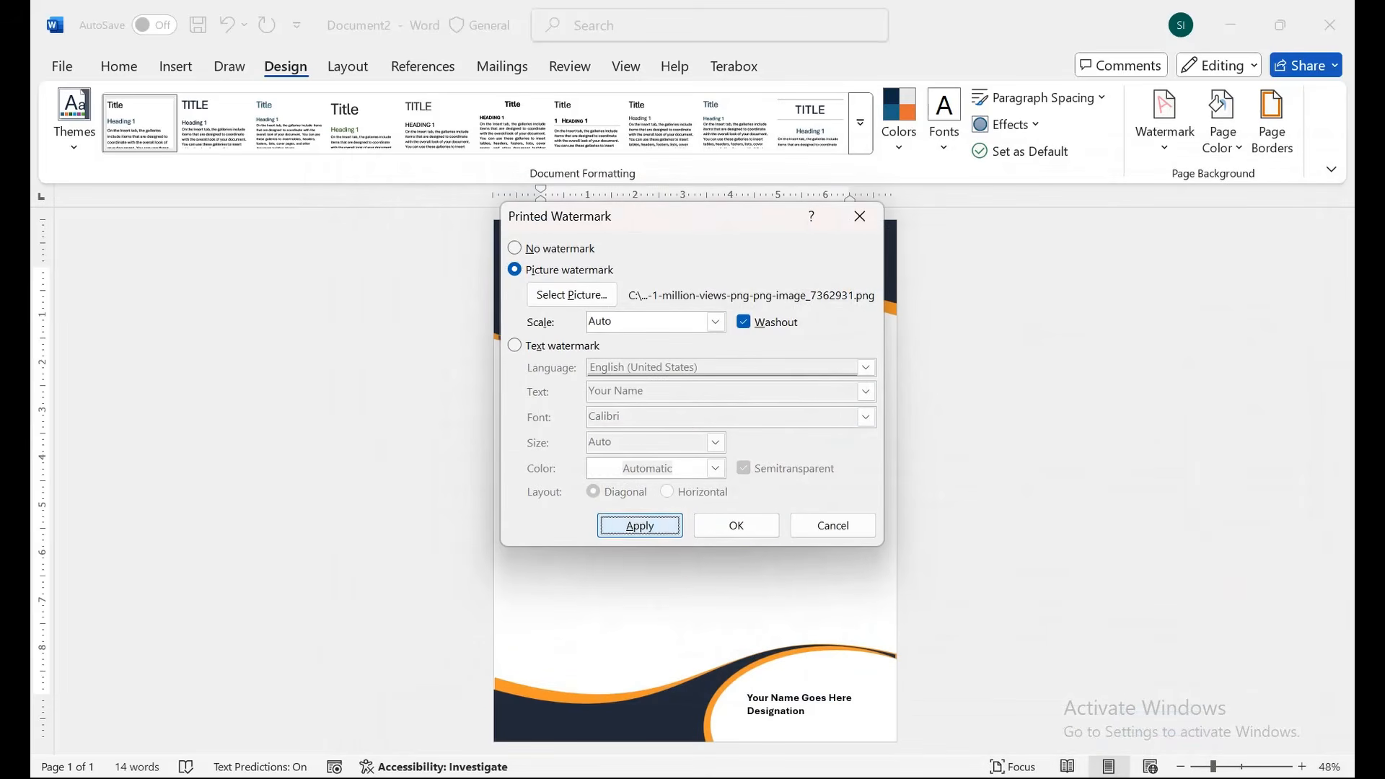
{"action": "left_click", "coordinate": [833, 525]}
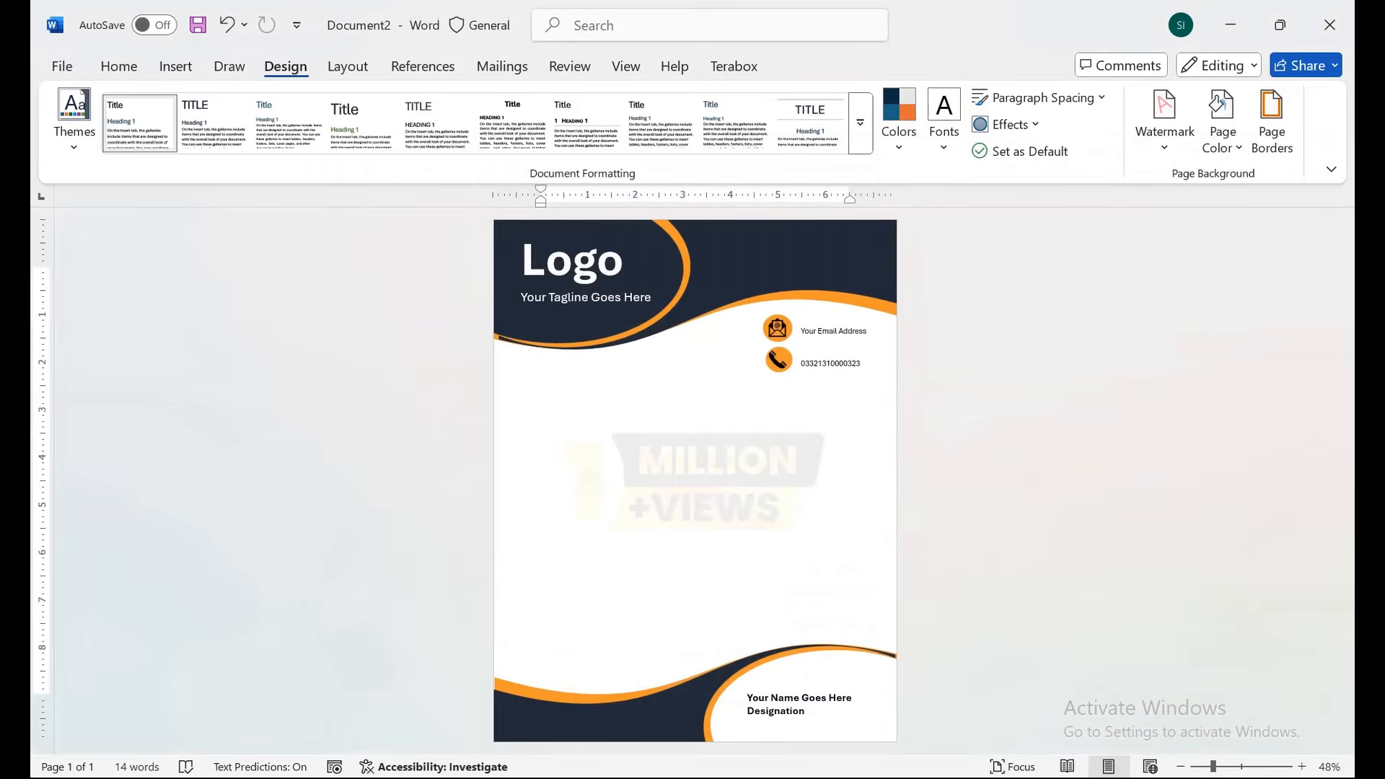